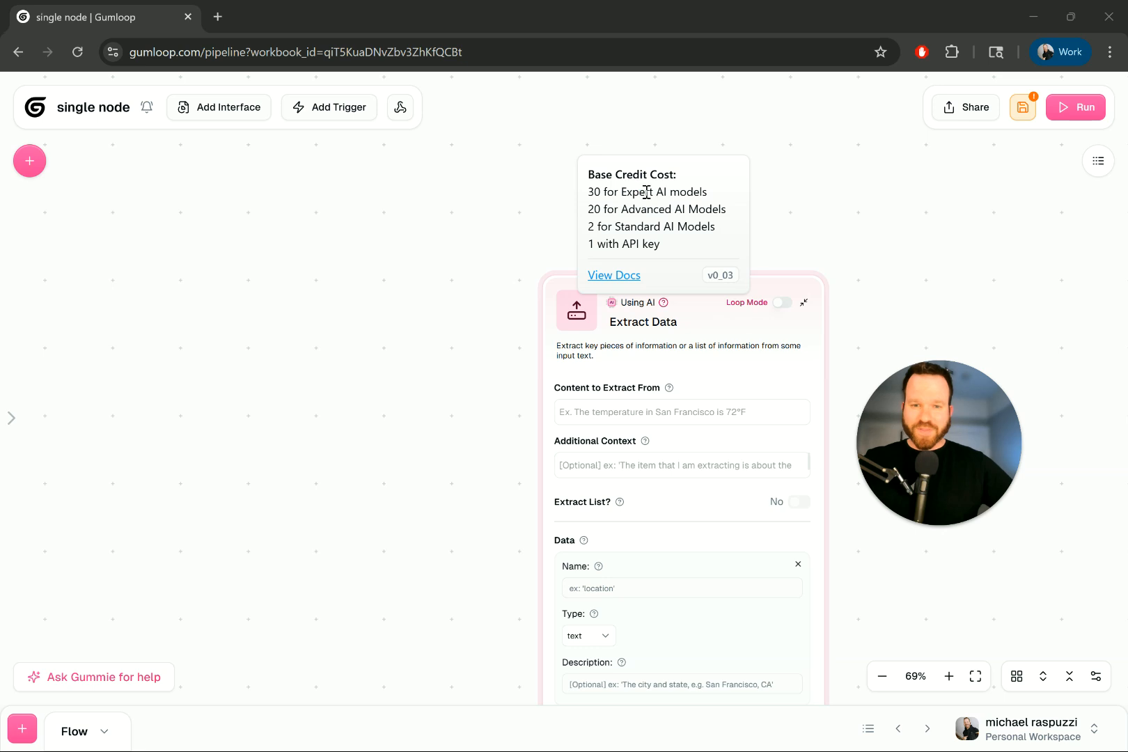
# - Move the Extract Data node up-left and browse the AI model list, keeping GPT-4.1 Mini
pyautogui.moveTo(702, 302); pyautogui.dragTo(664, 136)
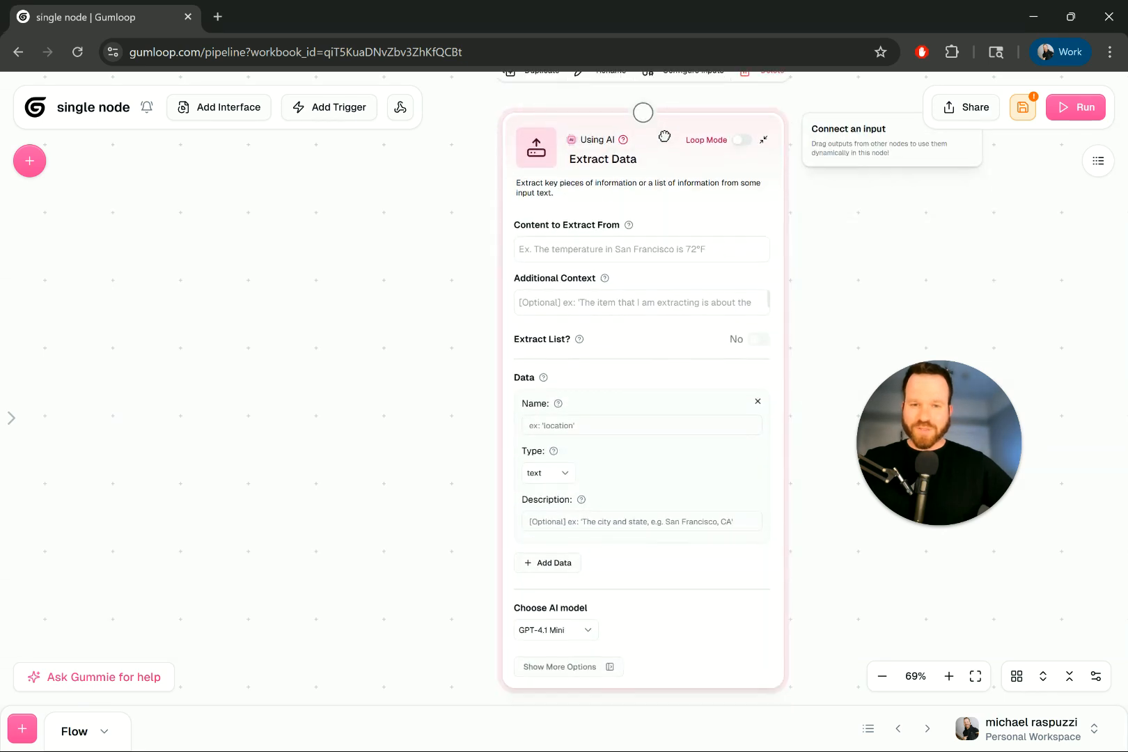
pyautogui.click(583, 632)
pyautogui.scroll(-5, 627, 503)
pyautogui.scroll(5, 630, 508)
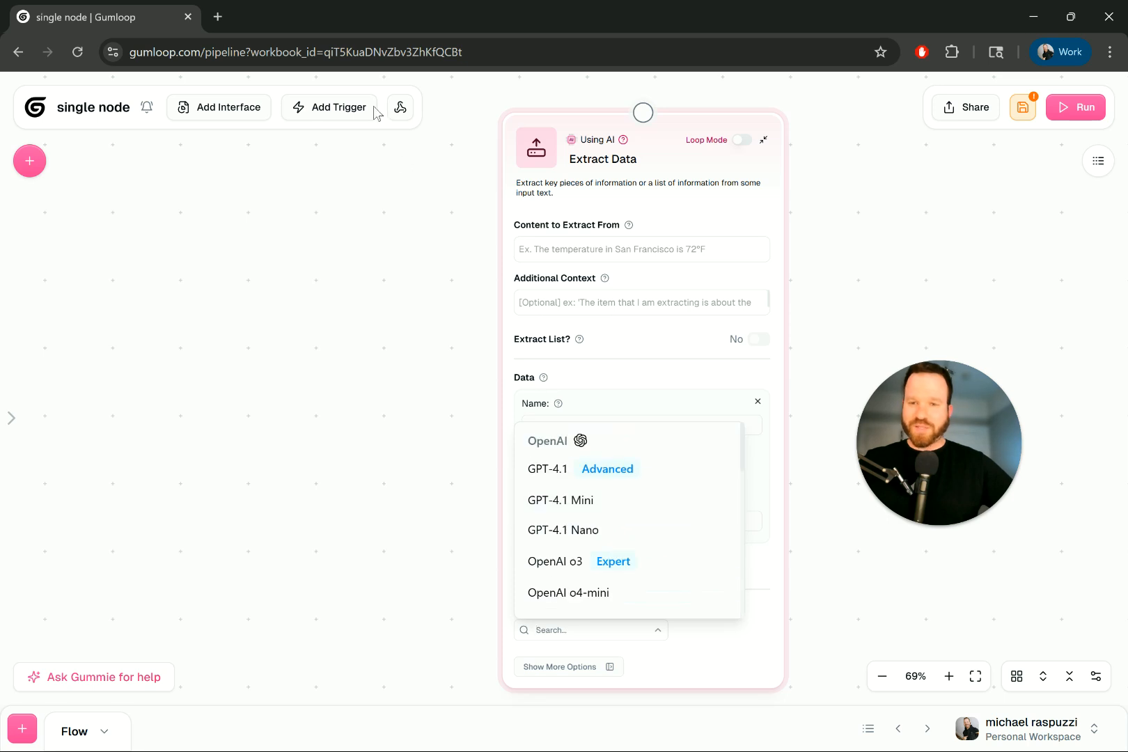
pyautogui.moveTo(924, 434); pyautogui.dragTo(230, 516)
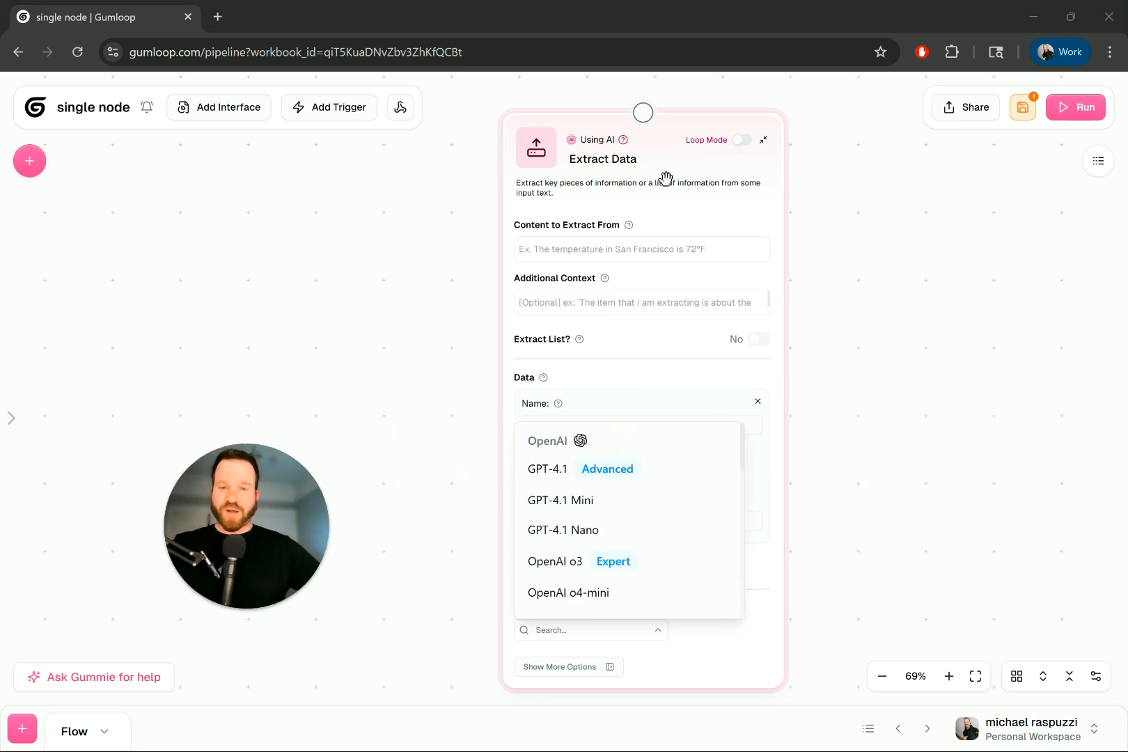
pyautogui.click(519, 191)
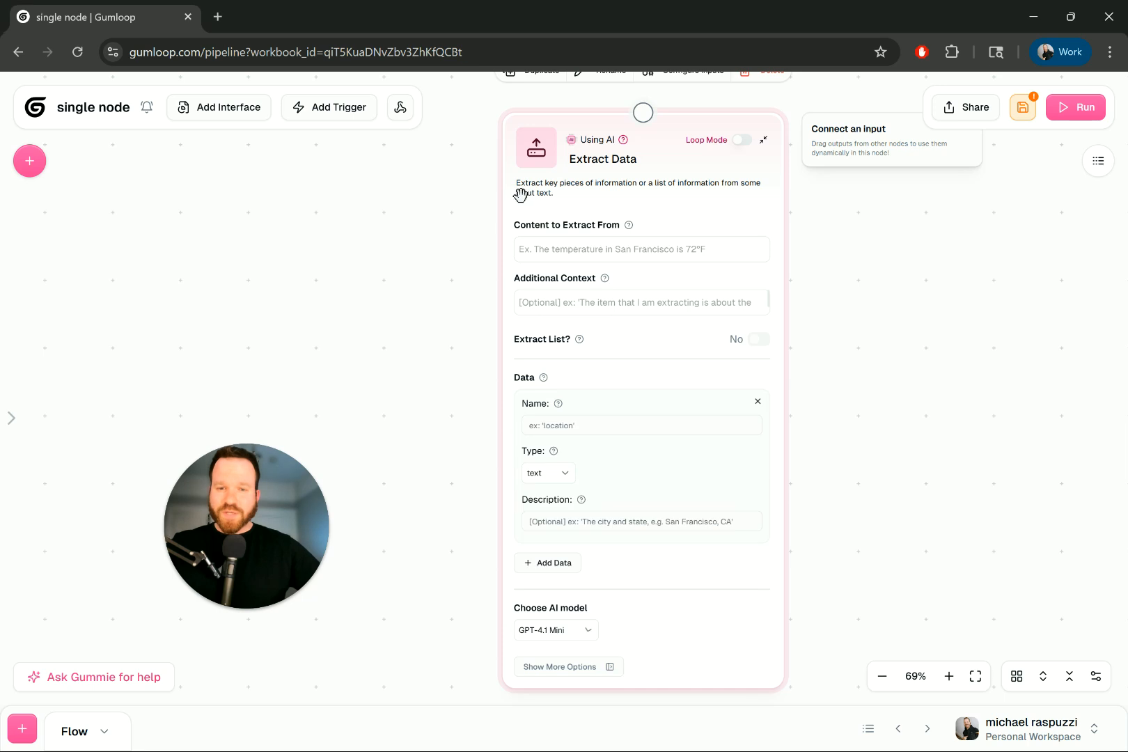
pyautogui.scroll(5, 626, 176)
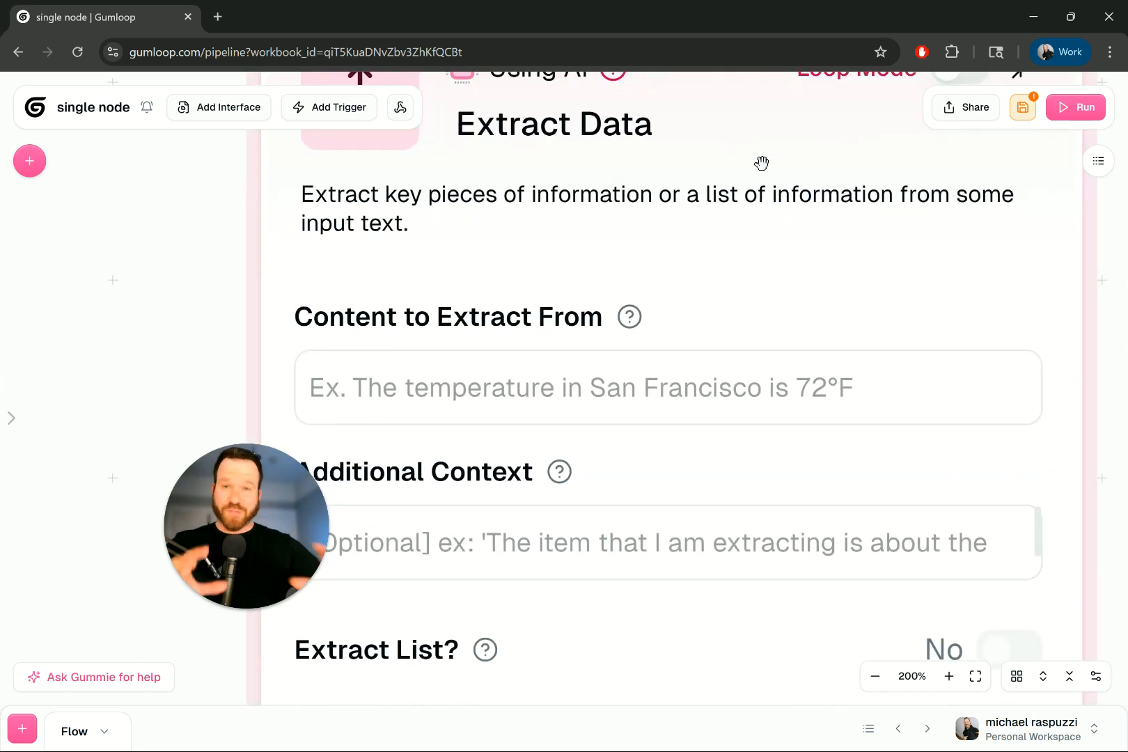
pyautogui.scroll(-2, 637, 284)
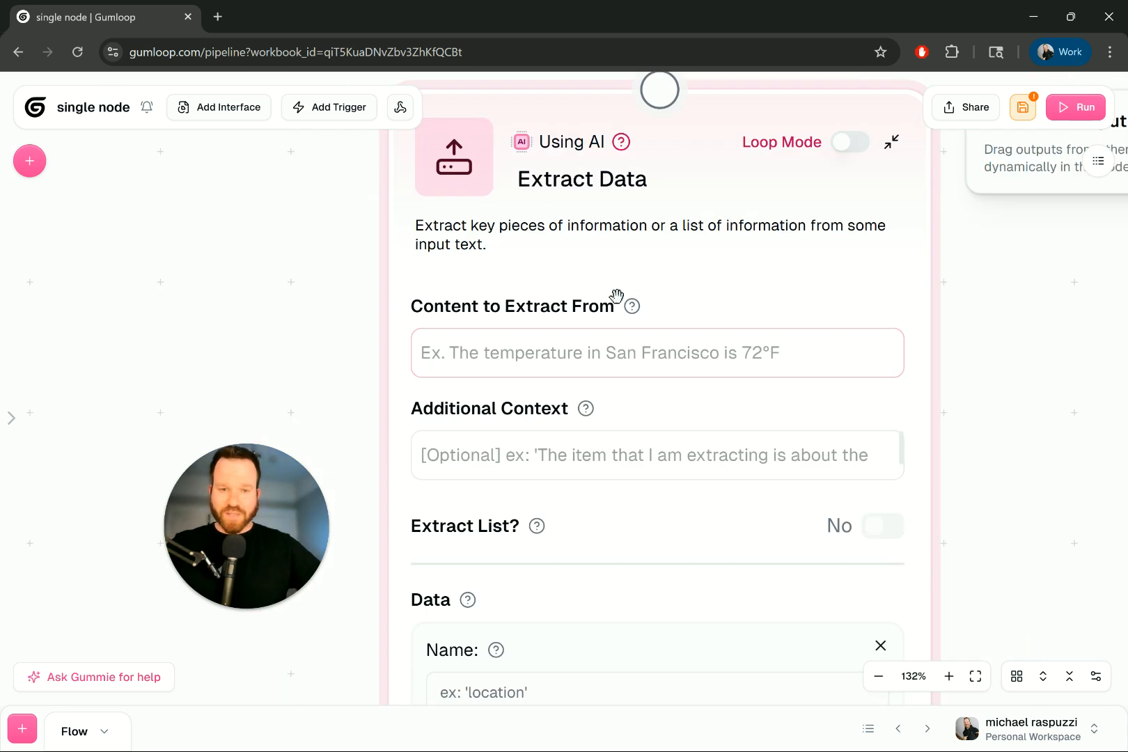
pyautogui.scroll(-3, 625, 277)
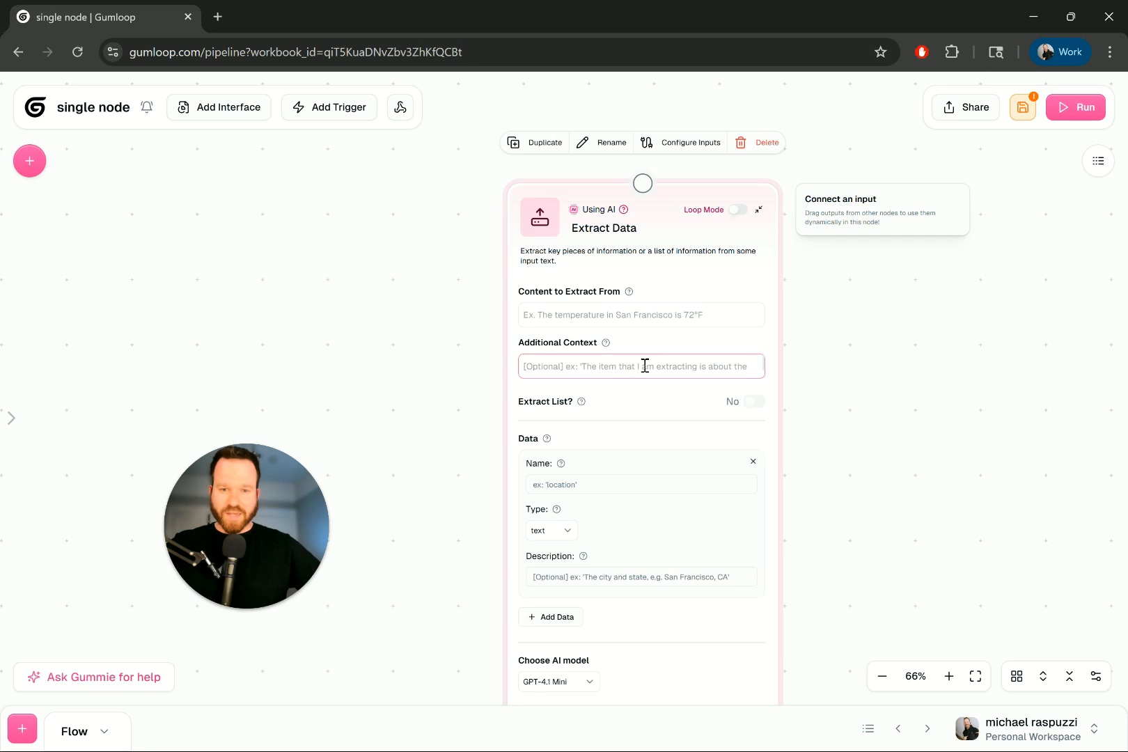
pyautogui.scroll(2, 626, 289)
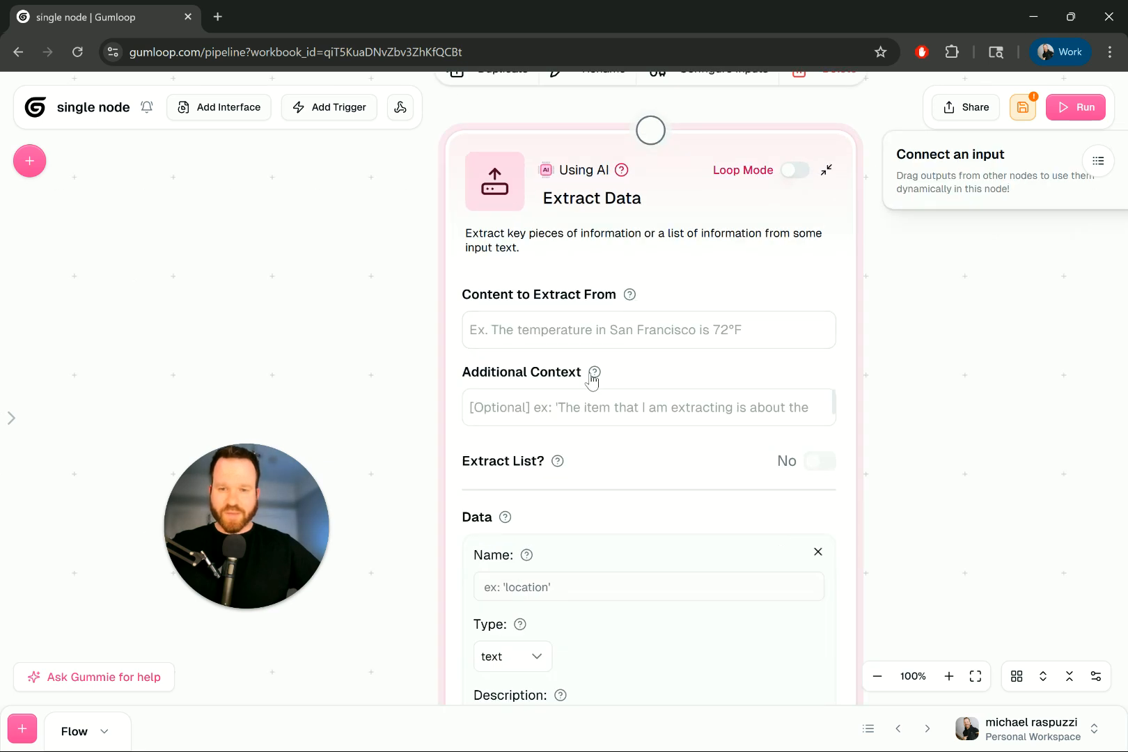
pyautogui.moveTo(631, 297)
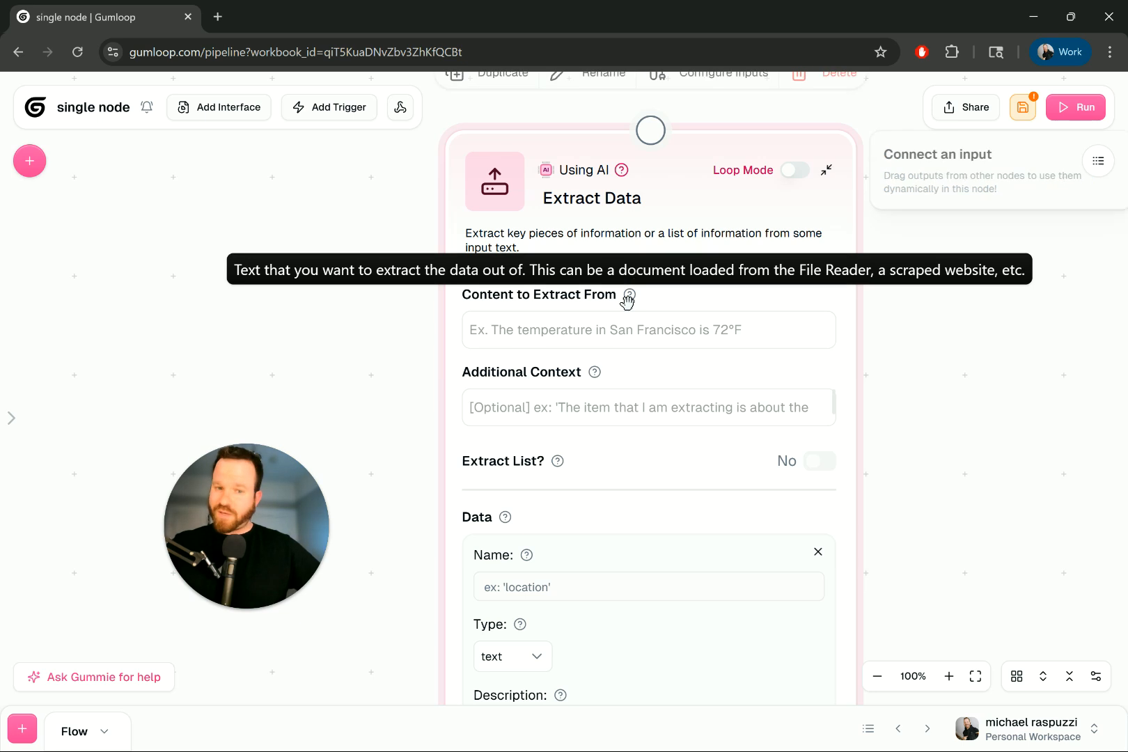
pyautogui.moveTo(594, 373)
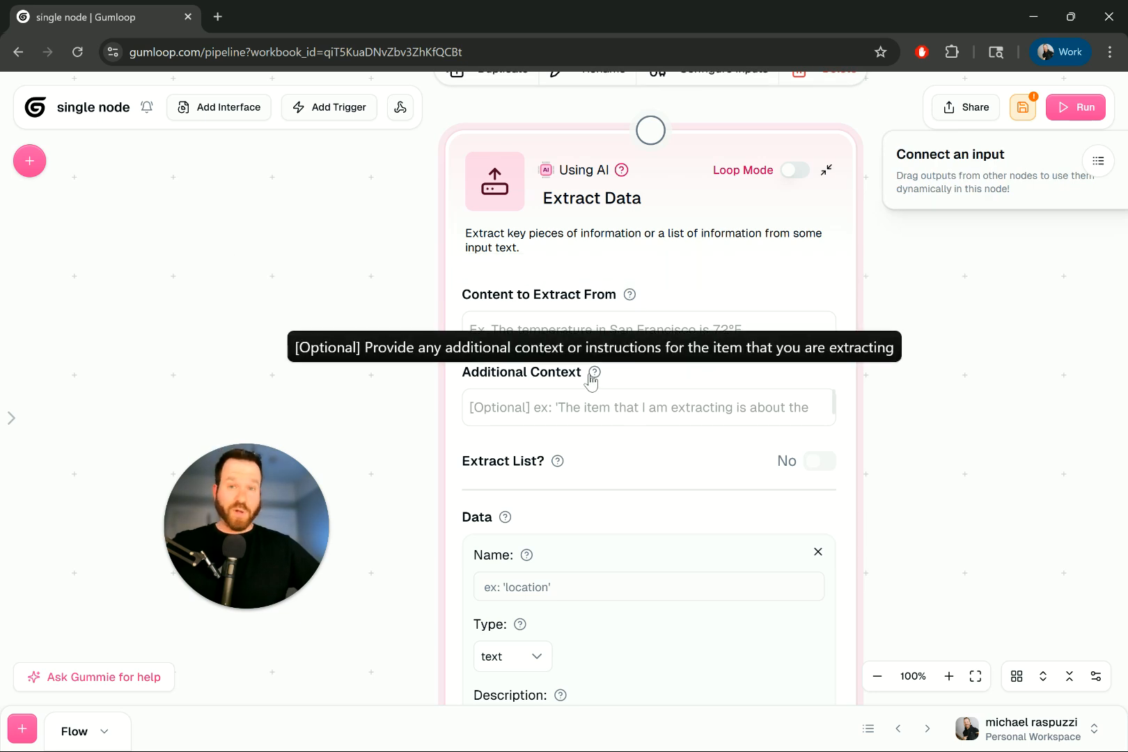
pyautogui.moveTo(559, 464)
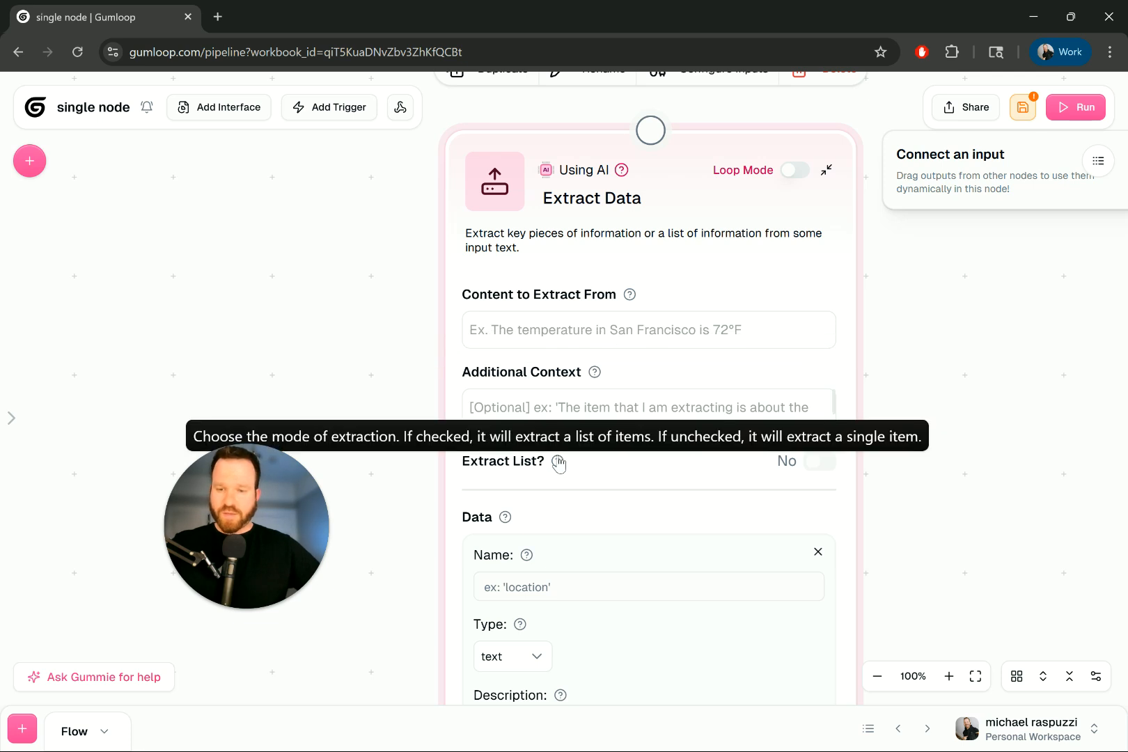
pyautogui.moveTo(258, 515); pyautogui.dragTo(1037, 403)
pyautogui.moveTo(662, 139); pyautogui.dragTo(653, 130)
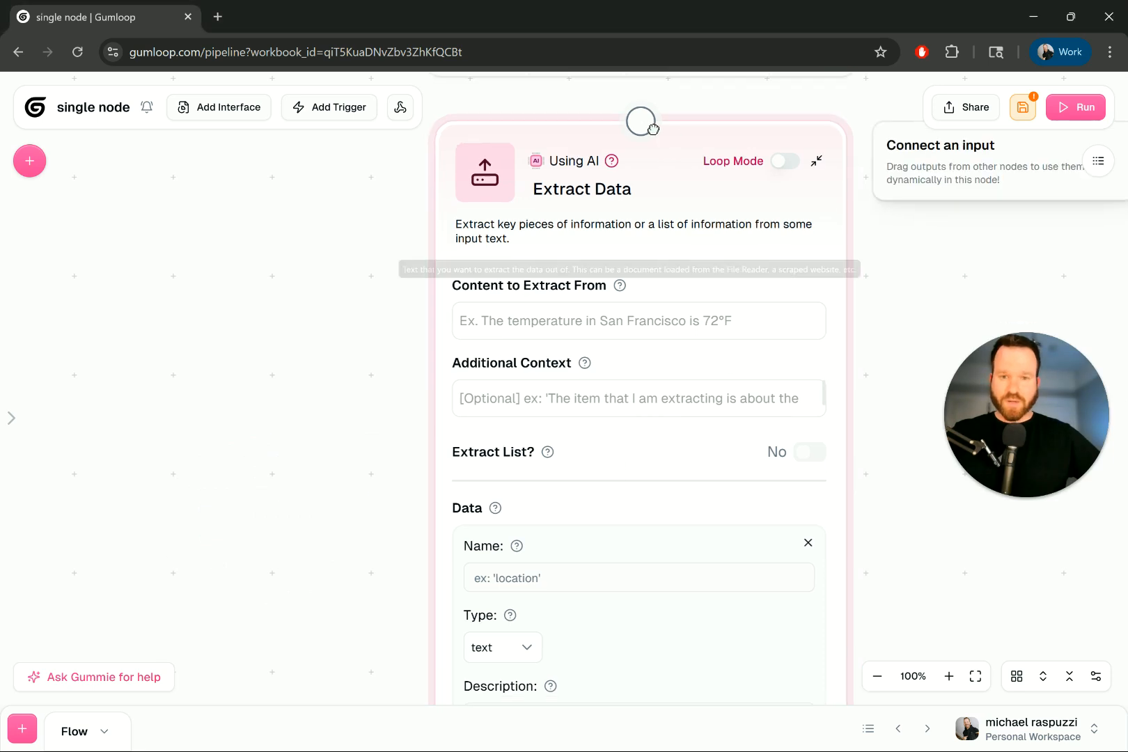
# - Try the data entry's Name field and Type options, leaving the type as text
pyautogui.scroll(-3, 339, 410)
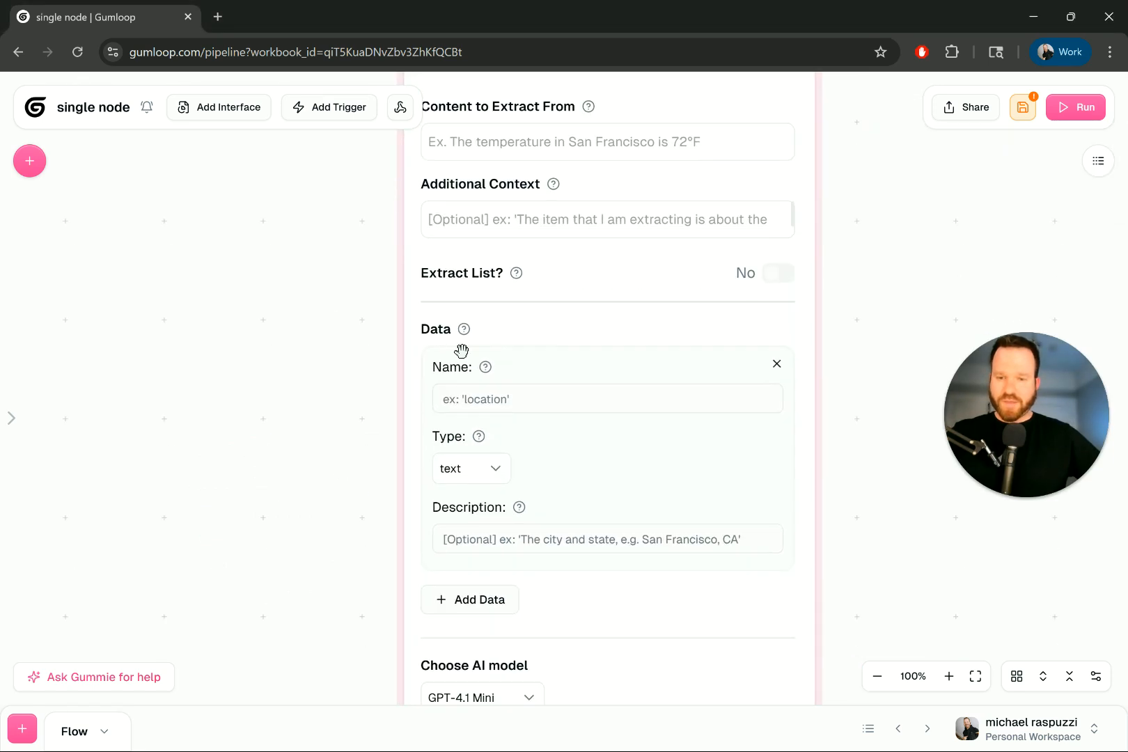
pyautogui.moveTo(465, 330)
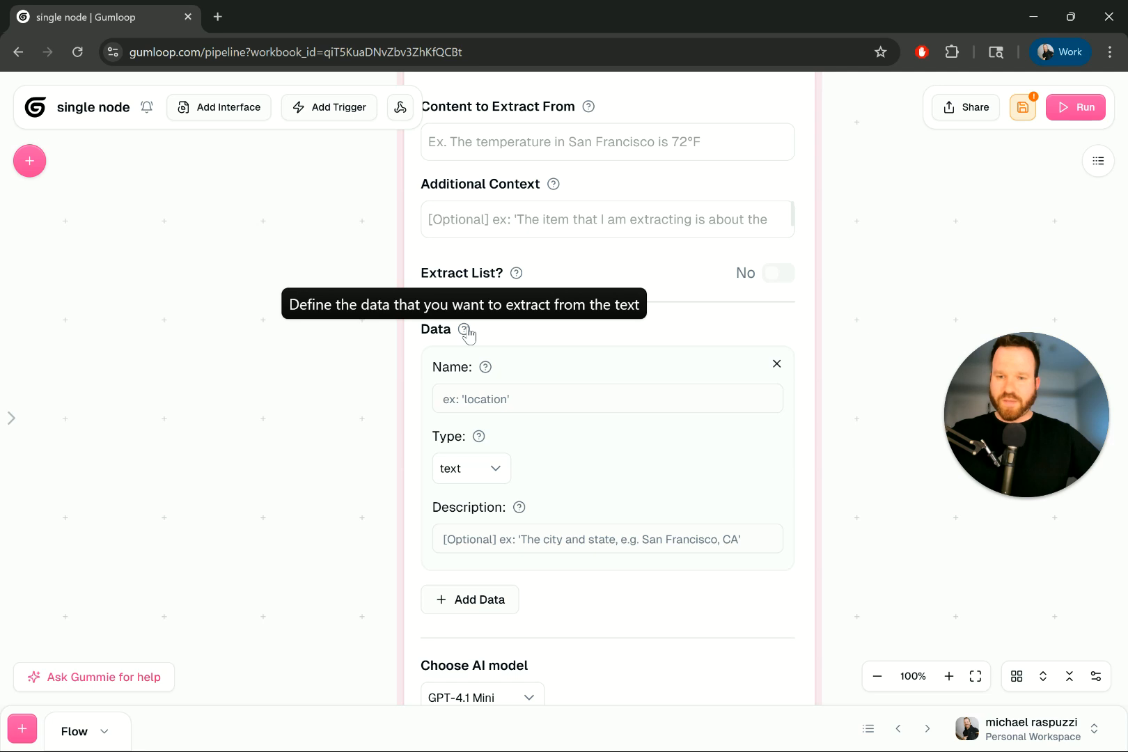
pyautogui.click(495, 399)
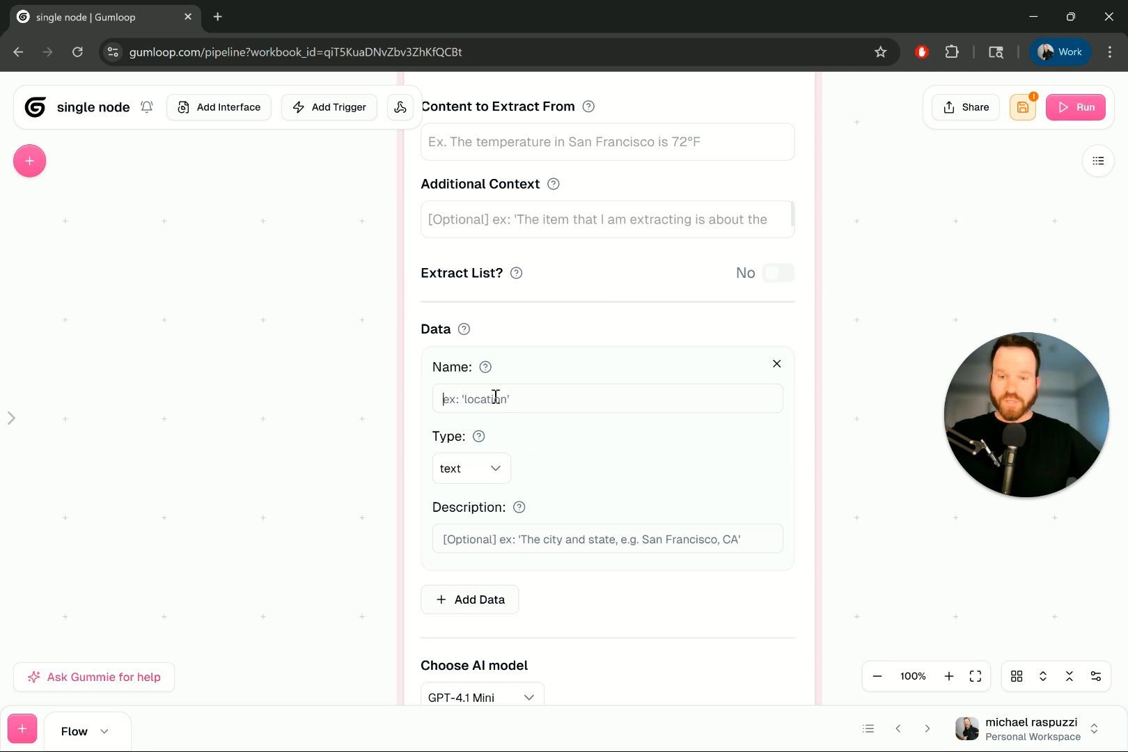
pyautogui.scroll(-1, 498, 382)
pyautogui.moveTo(491, 372)
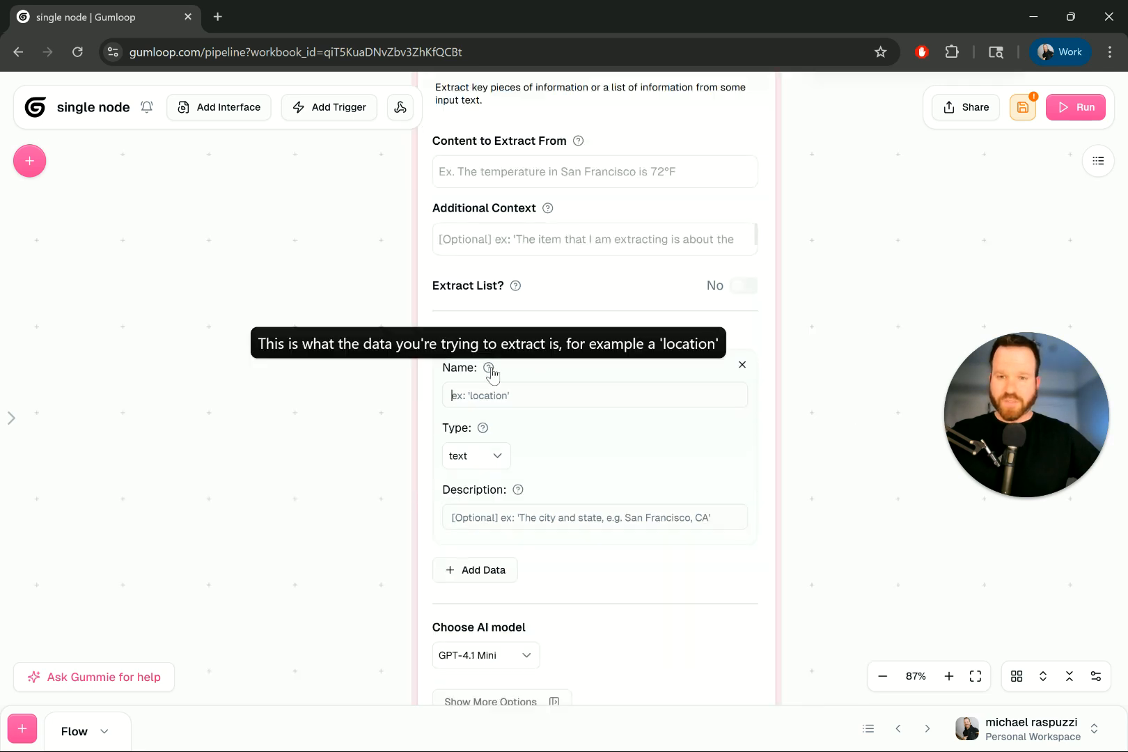
pyautogui.click(496, 460)
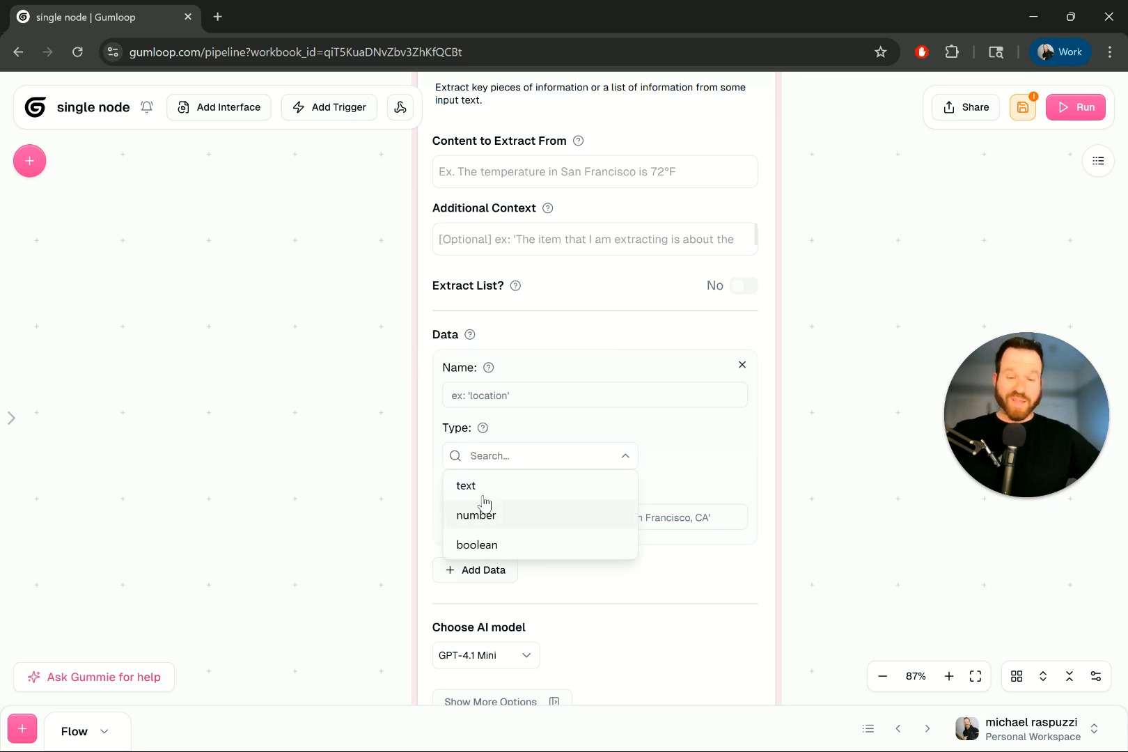
pyautogui.click(684, 467)
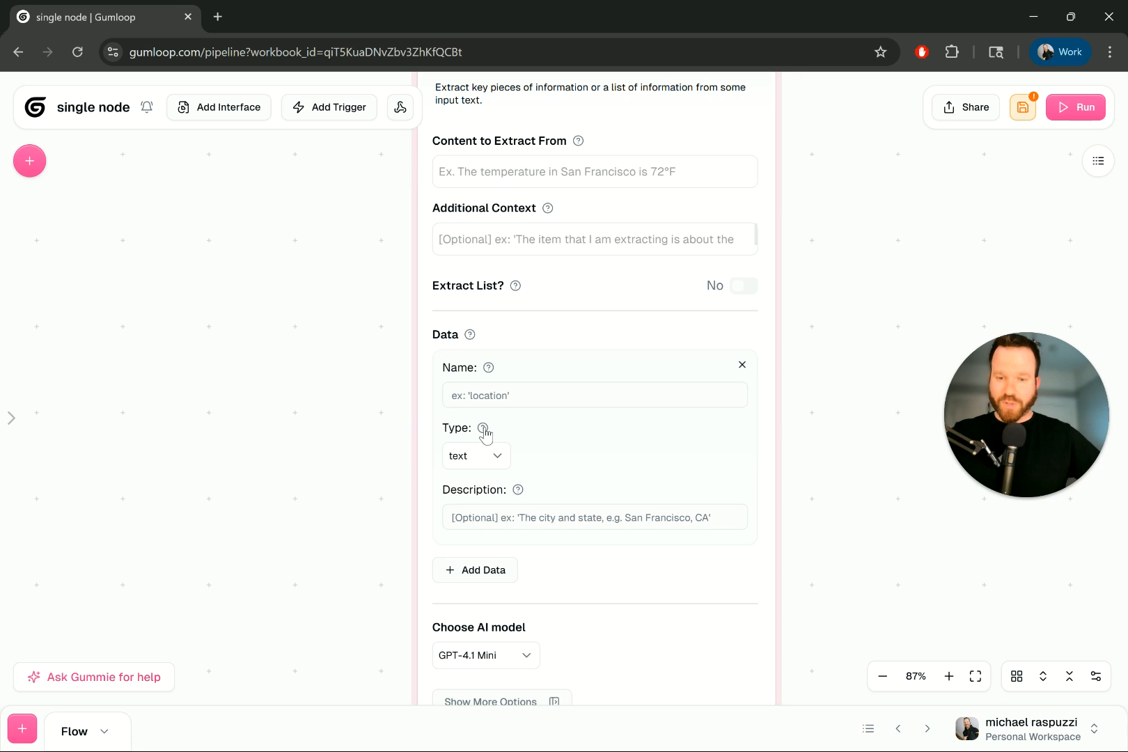
pyautogui.moveTo(483, 430)
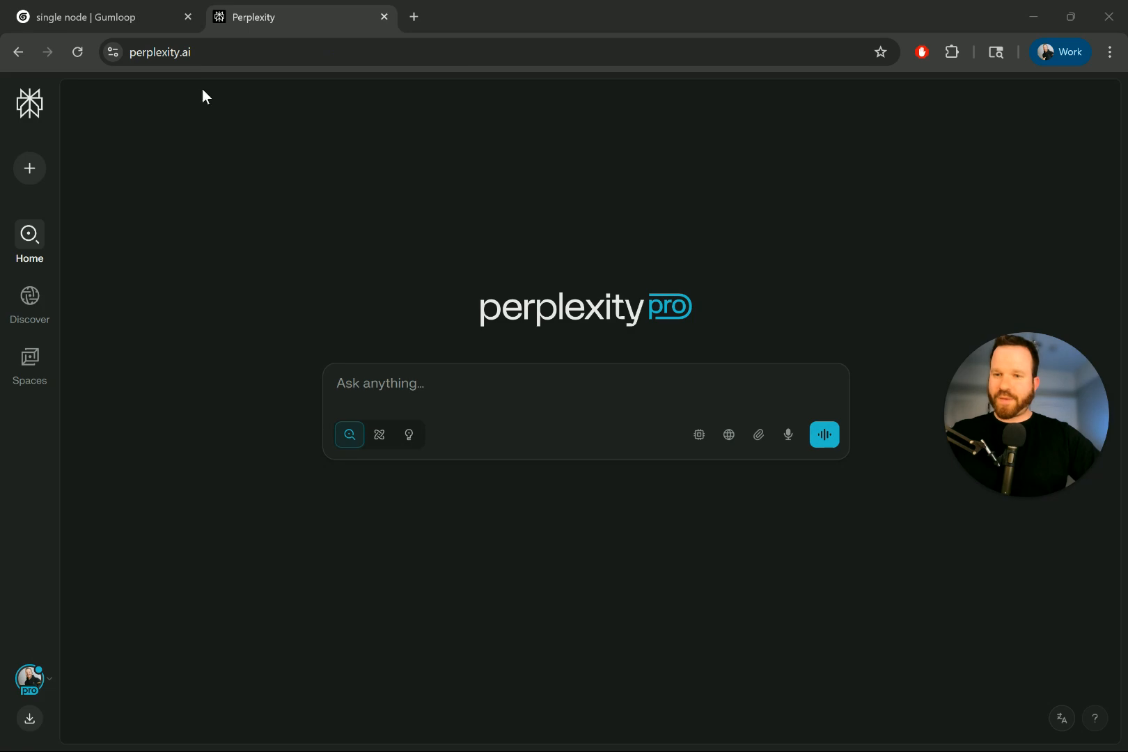
pyautogui.click(132, 14)
pyautogui.click(497, 461)
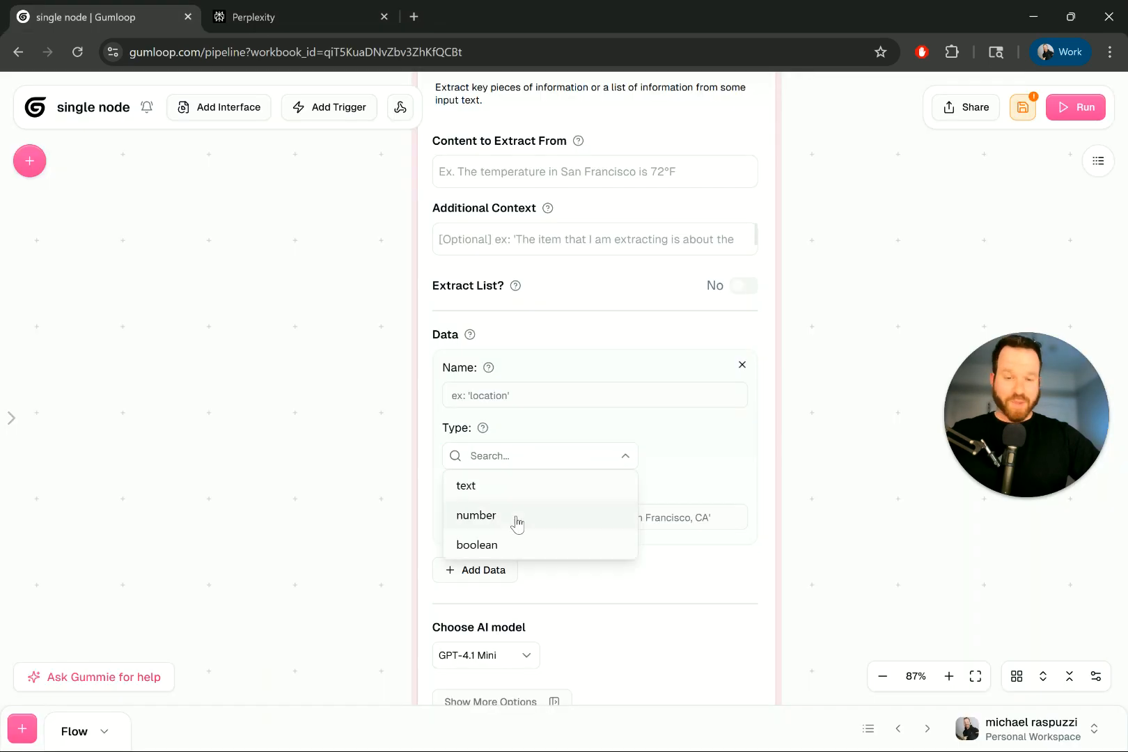
# - Start a Perplexity question ending 'in gumloop', then return to the Gumloop tab
pyautogui.click(278, 26)
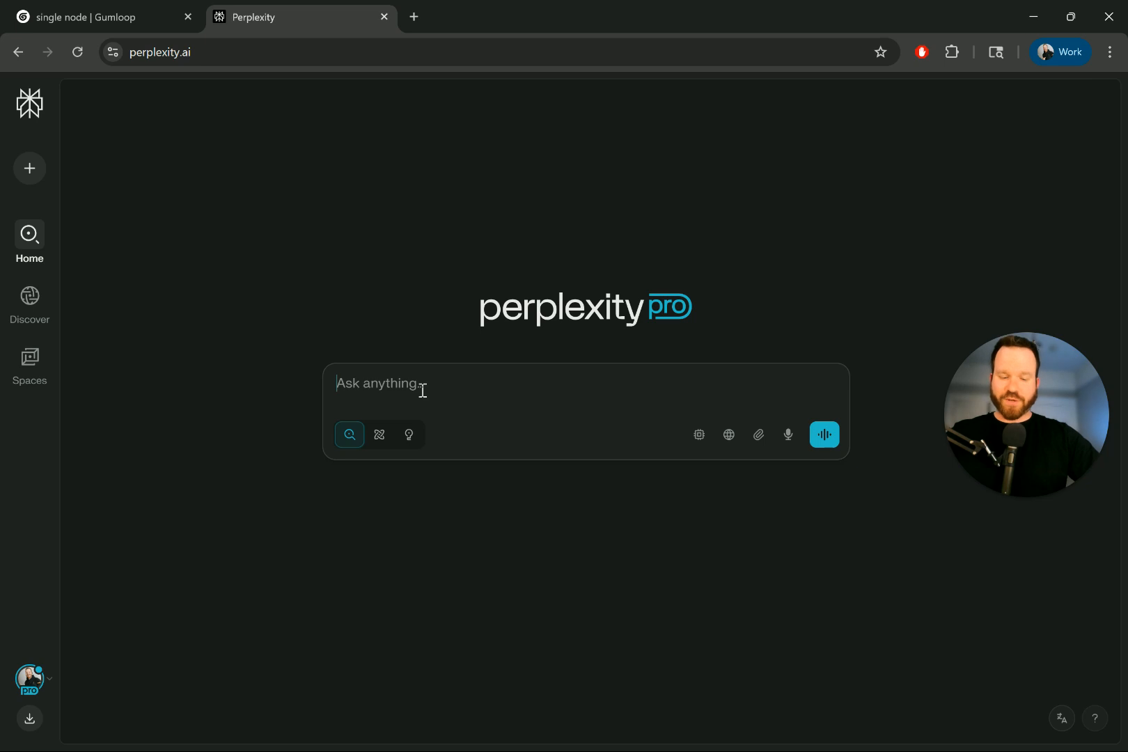
pyautogui.write('in gumloop')
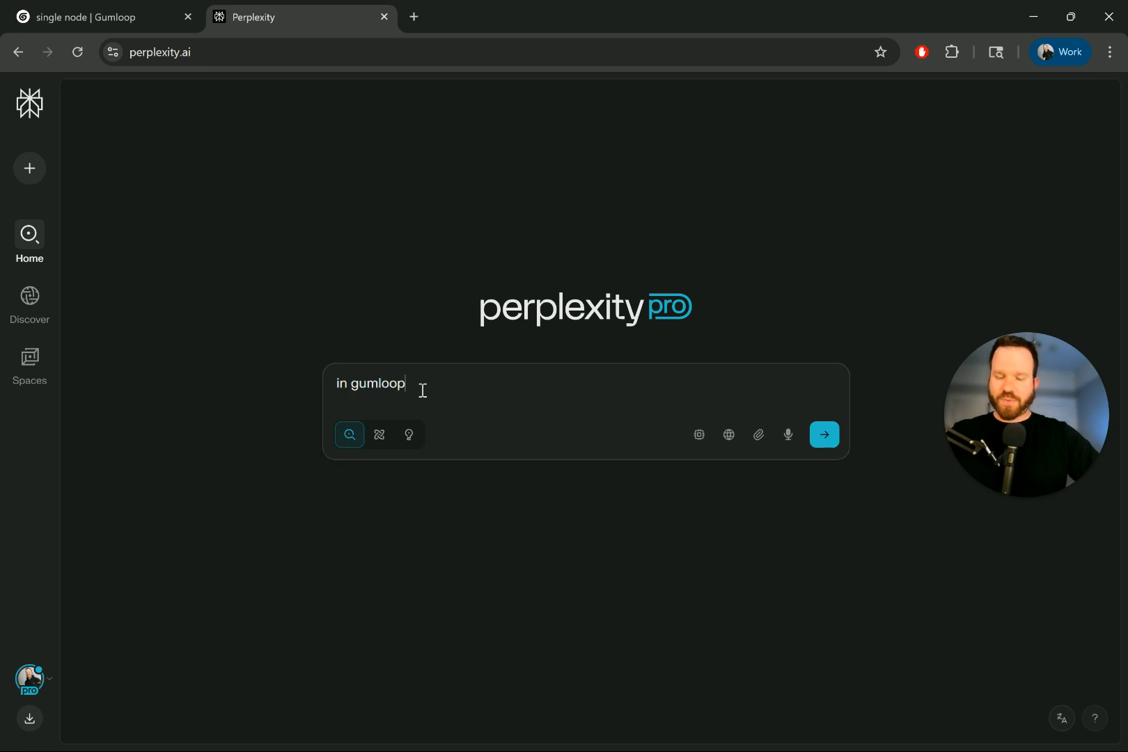
pyautogui.click(111, 20)
# - Ask Gummie what the boolean data type means in Extract Data
pyautogui.click(66, 680)
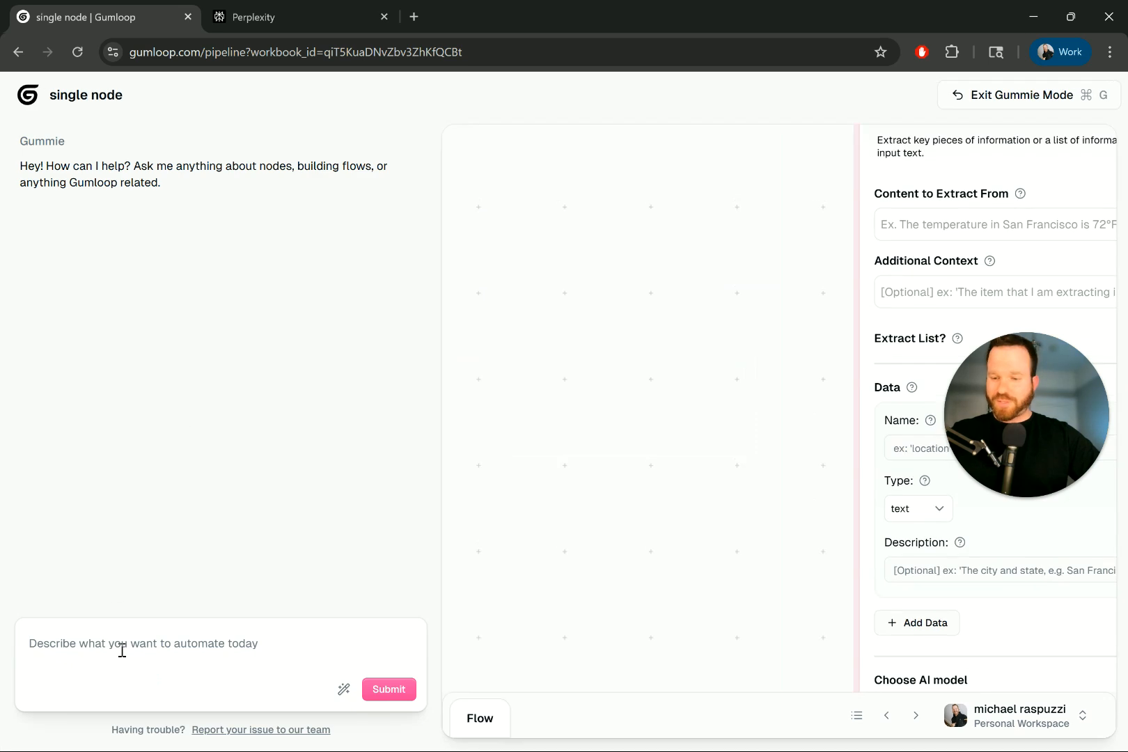
pyautogui.write('wha')
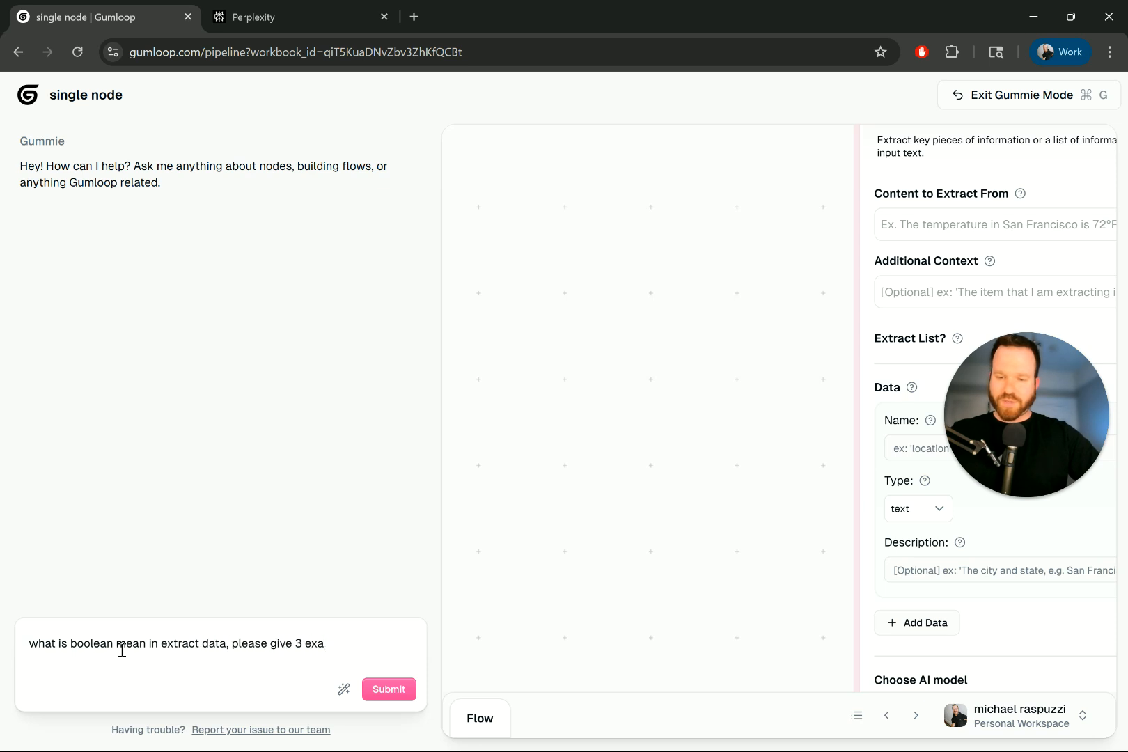
pyautogui.press('Return')
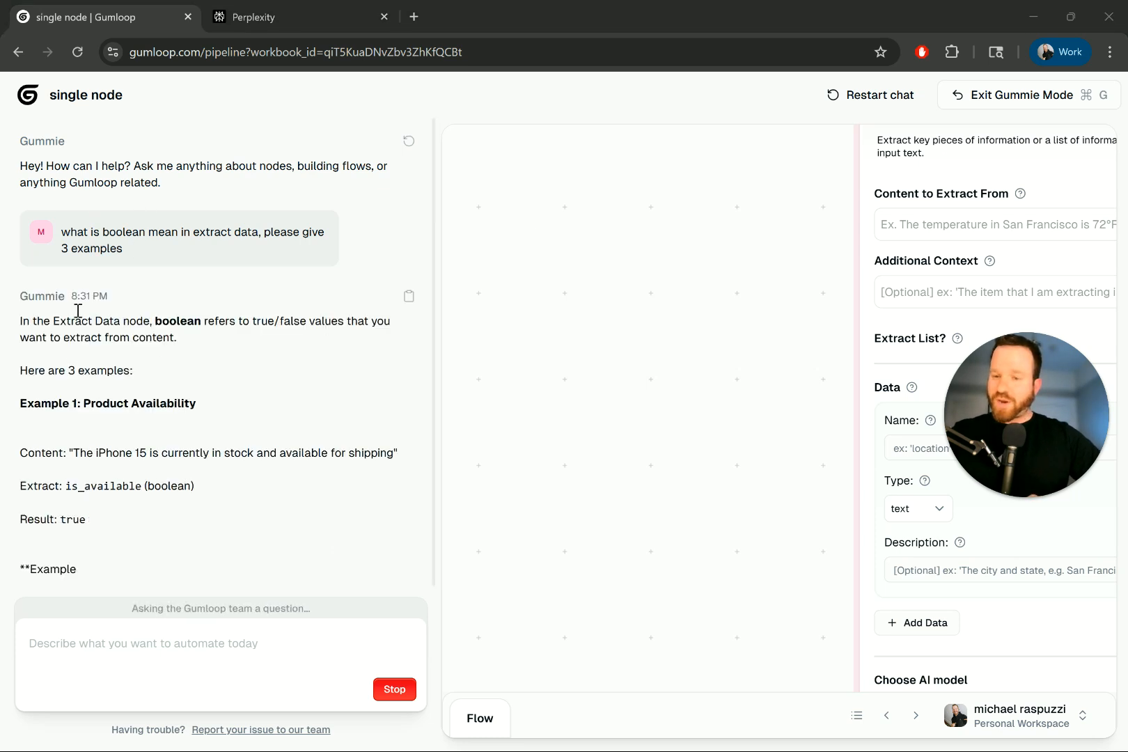
# - Read Gummie's true/false examples, including the is_verified (boolean) line, then close the assistant
pyautogui.moveTo(119, 313); pyautogui.dragTo(128, 331)
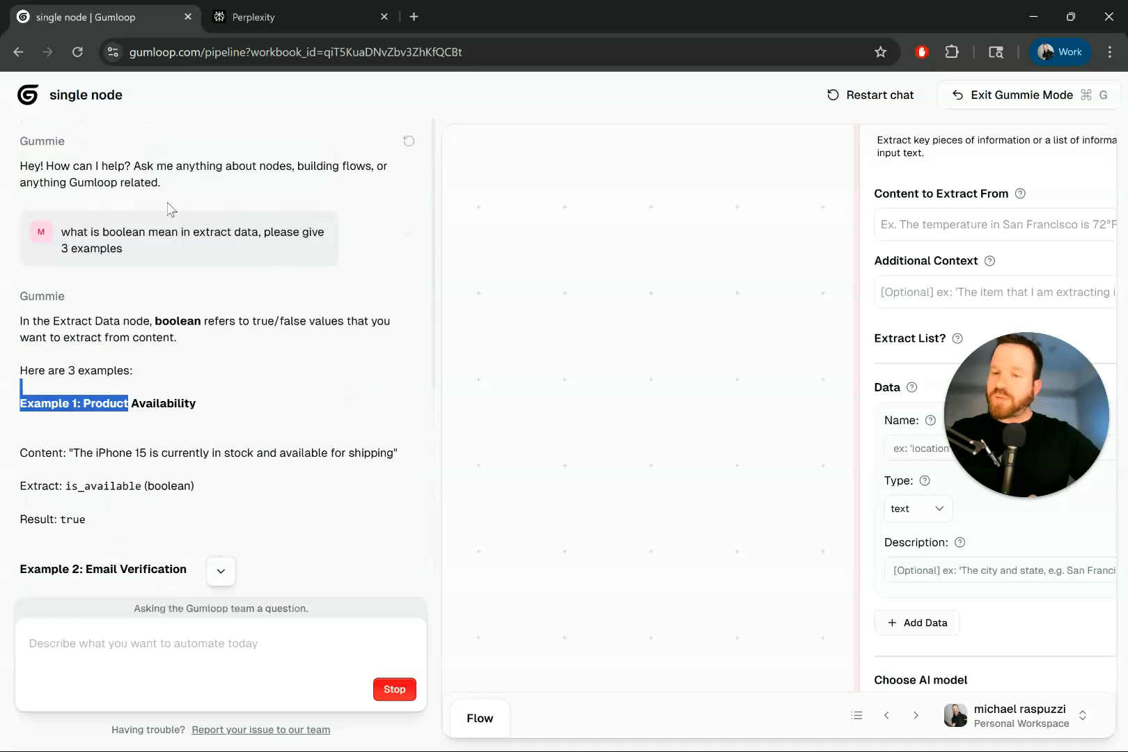
pyautogui.moveTo(274, 321); pyautogui.dragTo(370, 325)
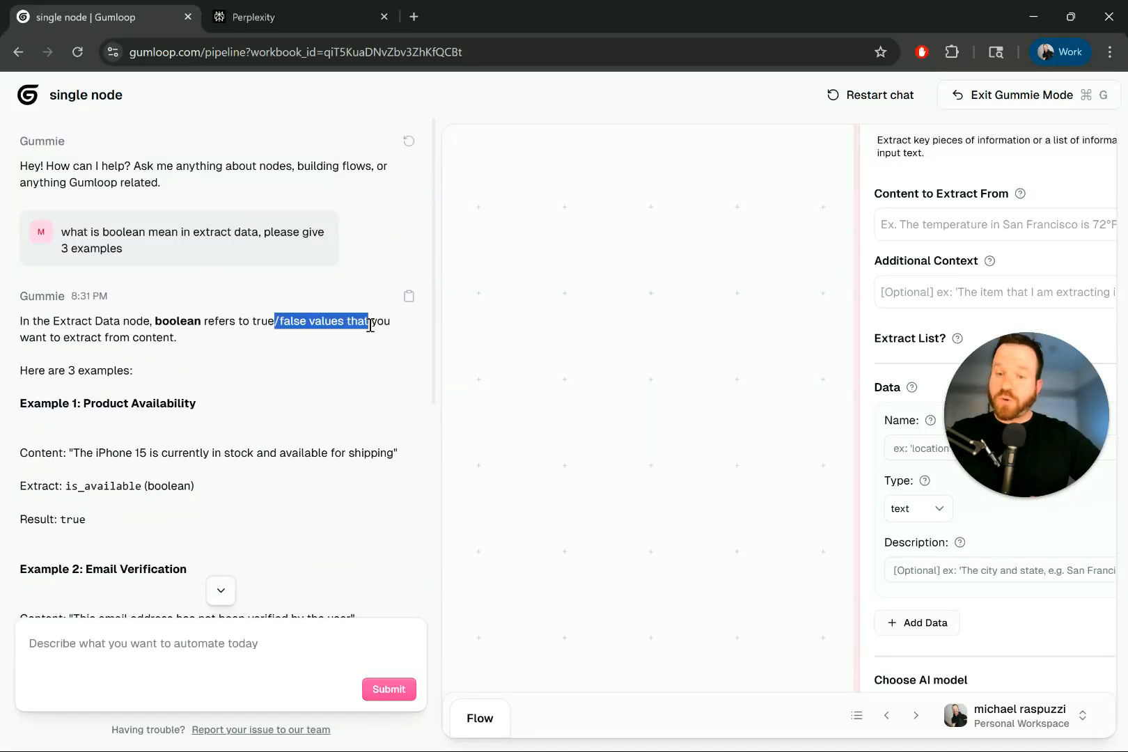
pyautogui.scroll(-2, 182, 359)
pyautogui.scroll(-2, 154, 259)
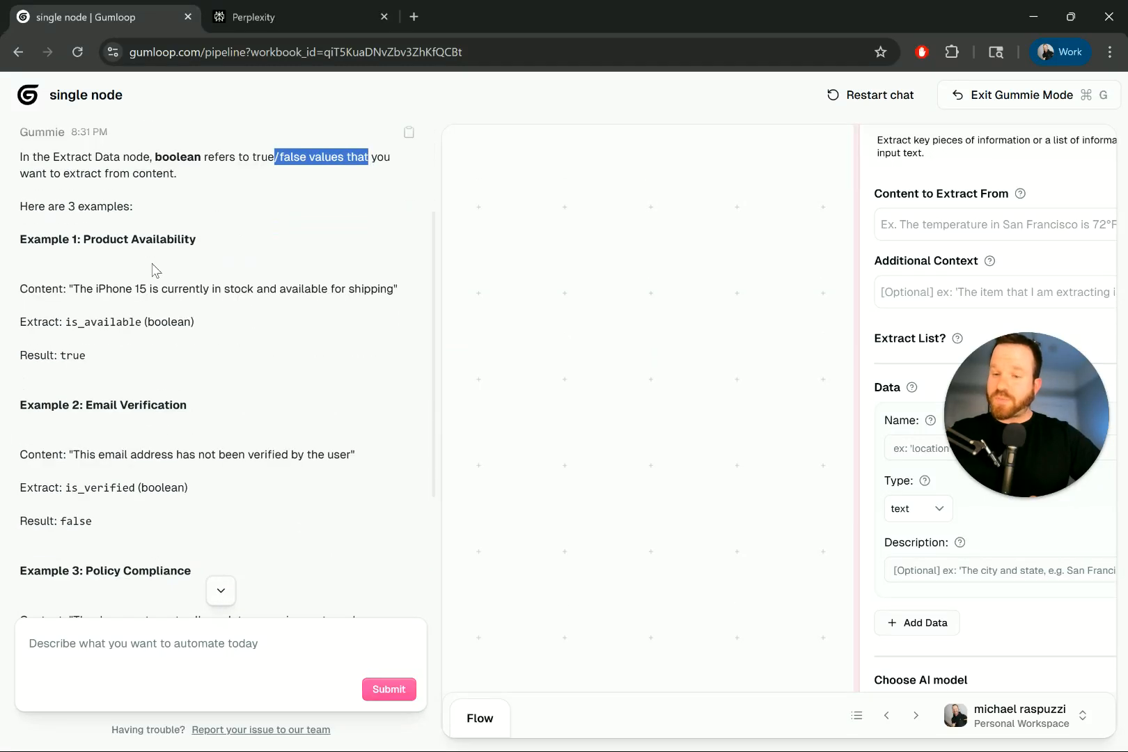
pyautogui.moveTo(96, 289); pyautogui.dragTo(371, 290)
pyautogui.scroll(-1, 208, 285)
pyautogui.moveTo(50, 279); pyautogui.dragTo(148, 281)
pyautogui.scroll(-2, 59, 275)
pyautogui.moveTo(59, 249); pyautogui.dragTo(50, 249)
pyautogui.scroll(-2, 116, 226)
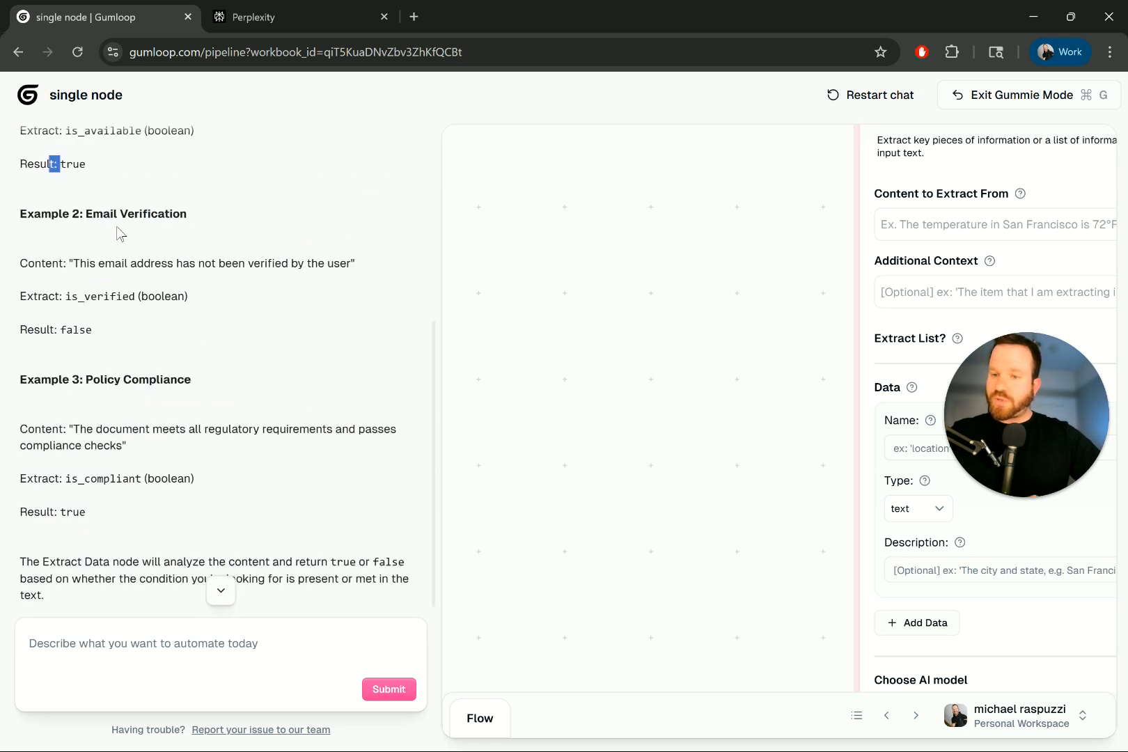
pyautogui.scroll(-1, 114, 202)
pyautogui.moveTo(103, 196); pyautogui.dragTo(213, 199)
pyautogui.moveTo(109, 251); pyautogui.dragTo(297, 259)
pyautogui.moveTo(62, 277); pyautogui.dragTo(201, 293)
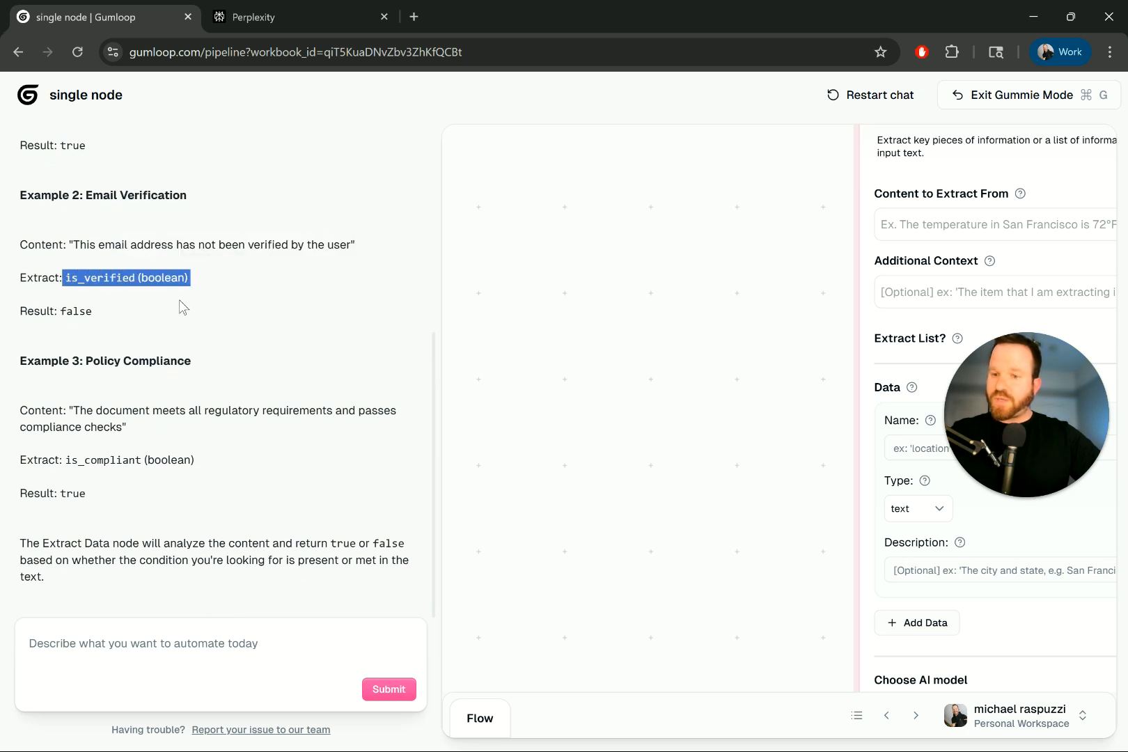
pyautogui.click(95, 376)
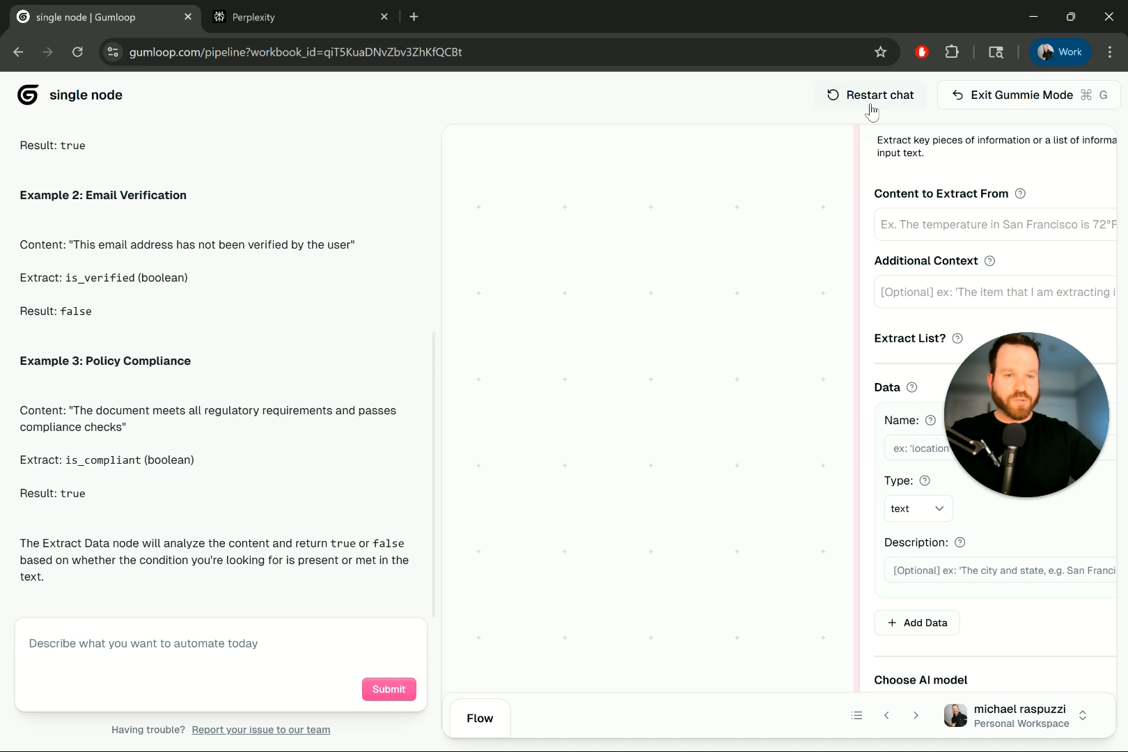
pyautogui.click(1002, 94)
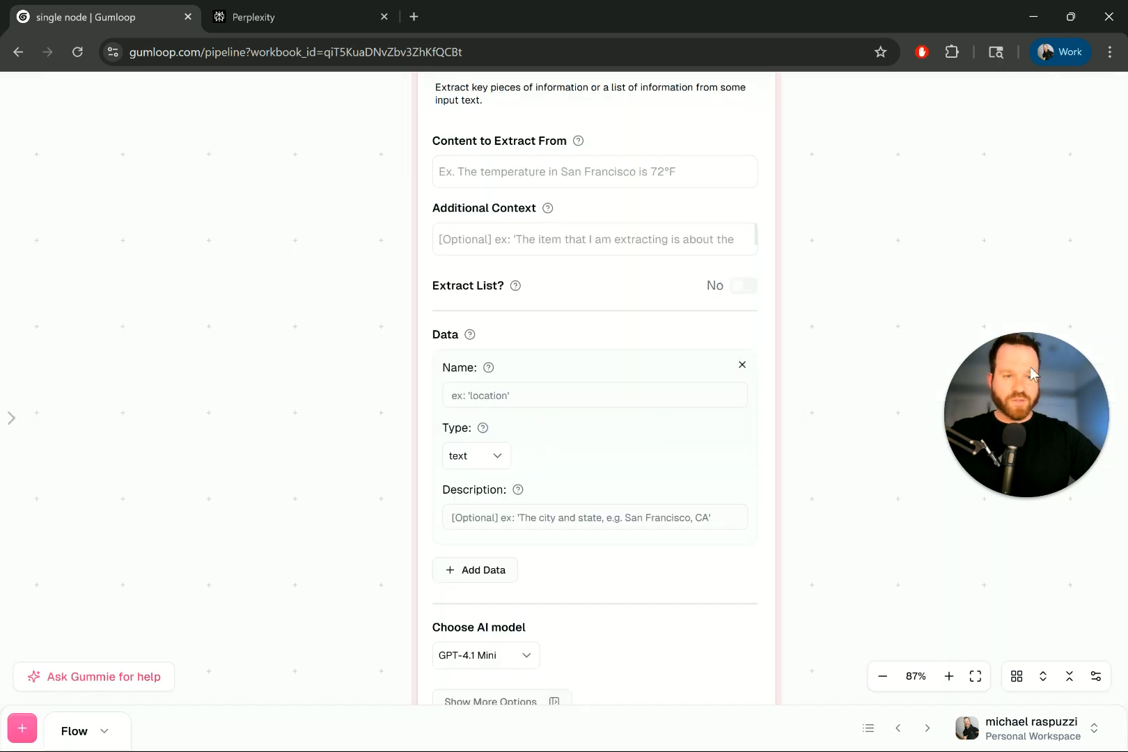
# - Add a second and a third data field to the Extract Data node
pyautogui.scroll(-1, 401, 433)
pyautogui.scroll(-2, 527, 484)
pyautogui.click(484, 548)
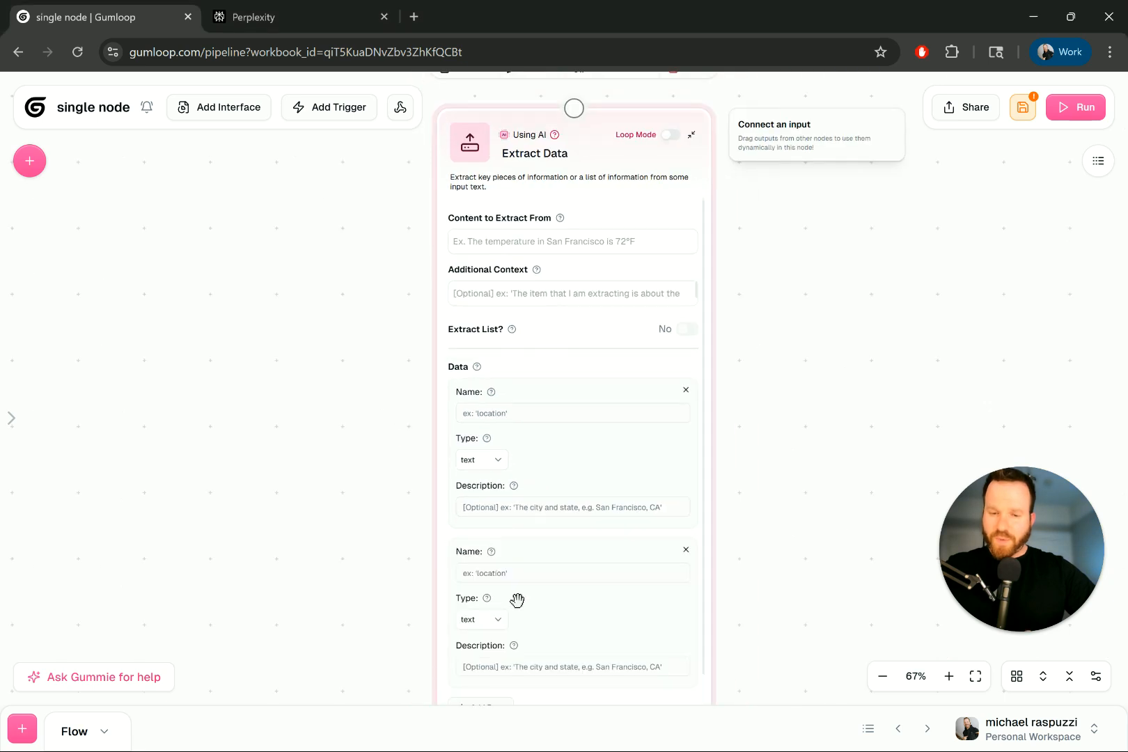
pyautogui.scroll(-1, 315, 474)
pyautogui.scroll(-2, 315, 474)
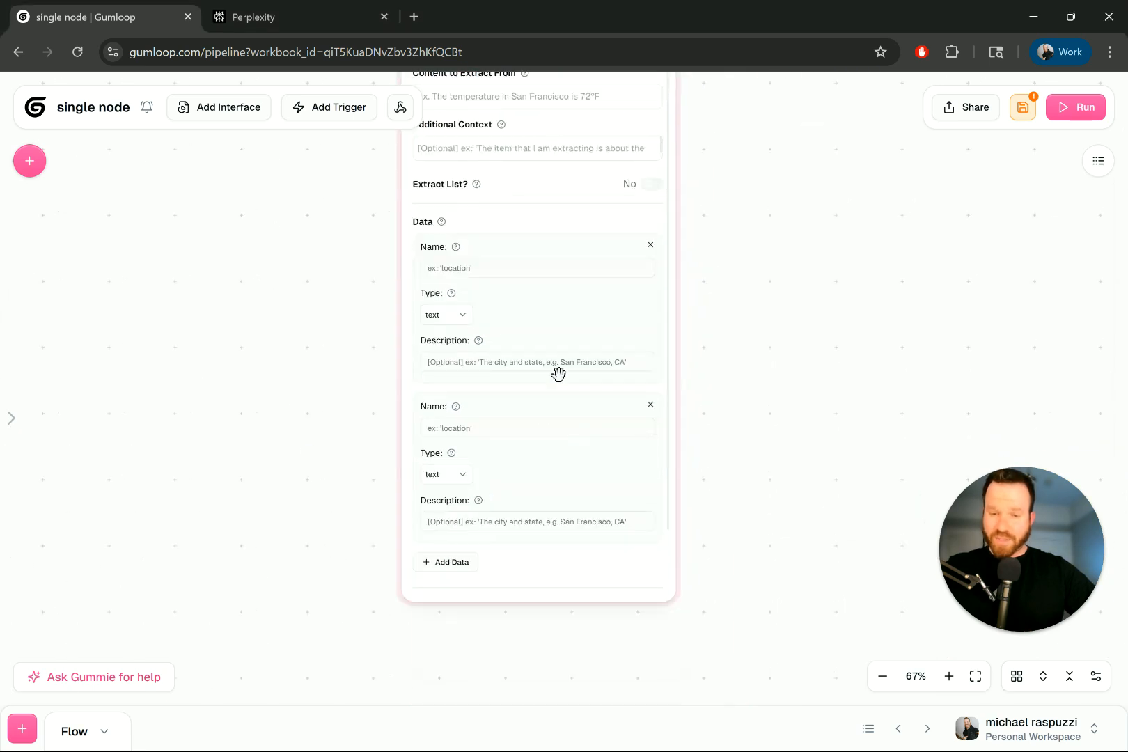
pyautogui.click(466, 563)
# - Inspect the node's extra options such as Temperature, then close them
pyautogui.scroll(-4, 584, 443)
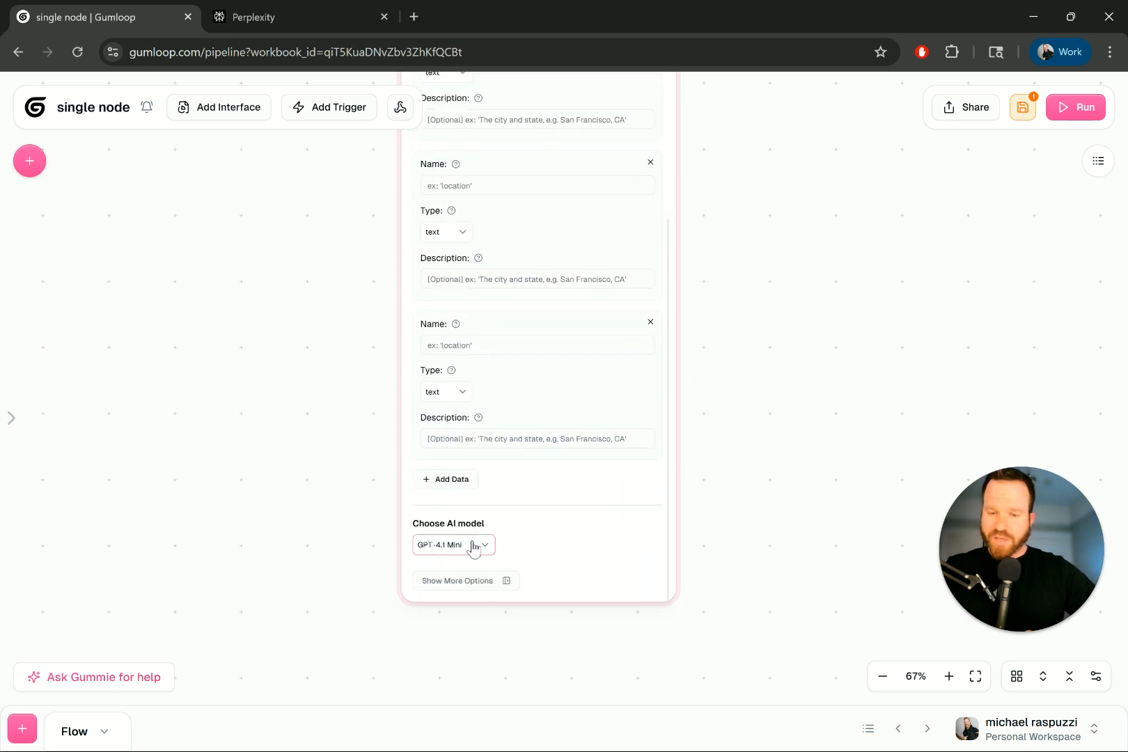
pyautogui.click(478, 585)
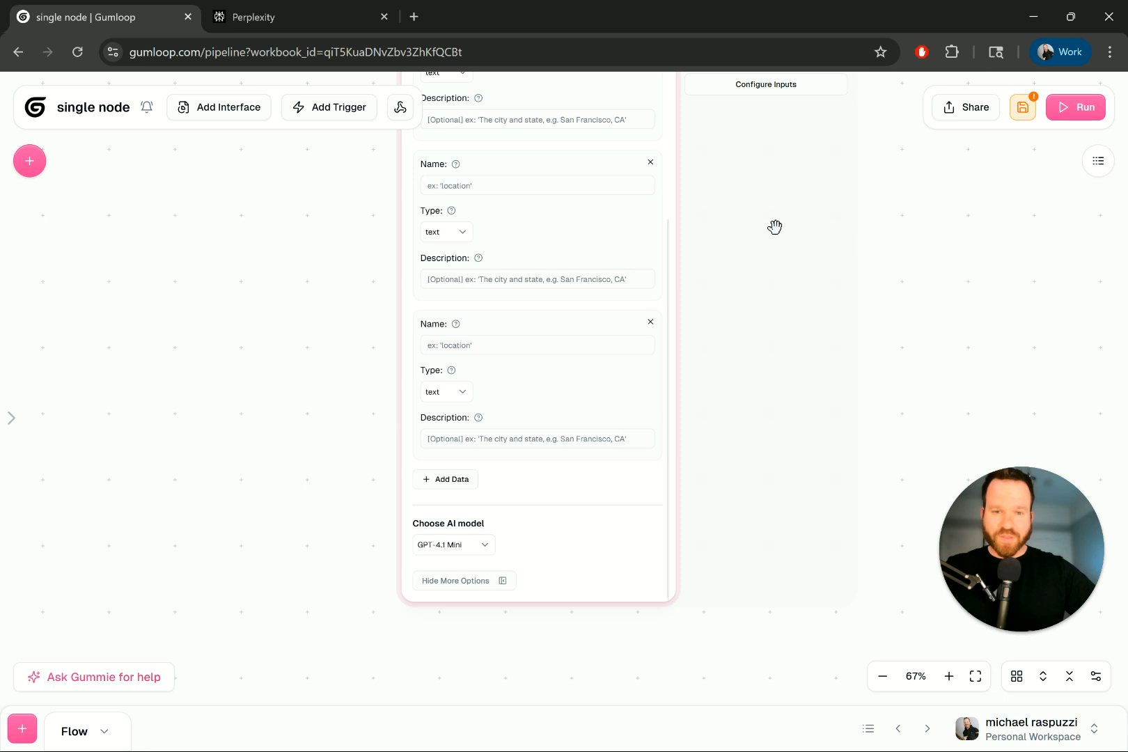
pyautogui.moveTo(775, 229); pyautogui.dragTo(745, 455)
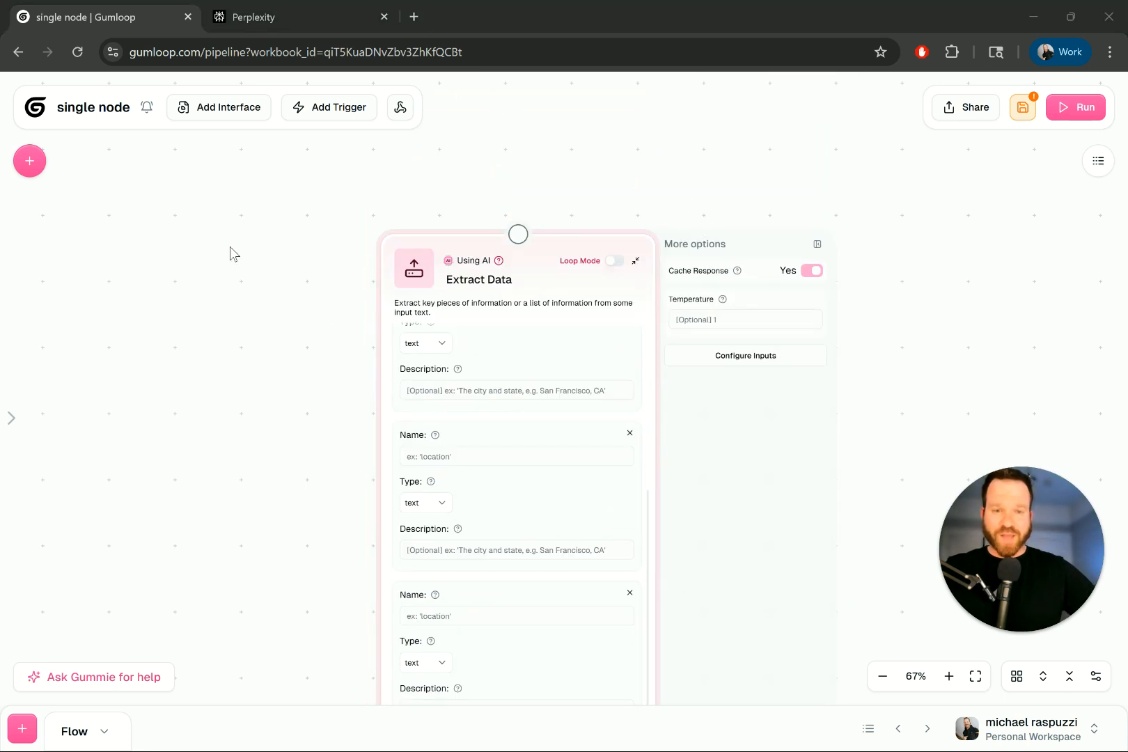
pyautogui.moveTo(724, 303)
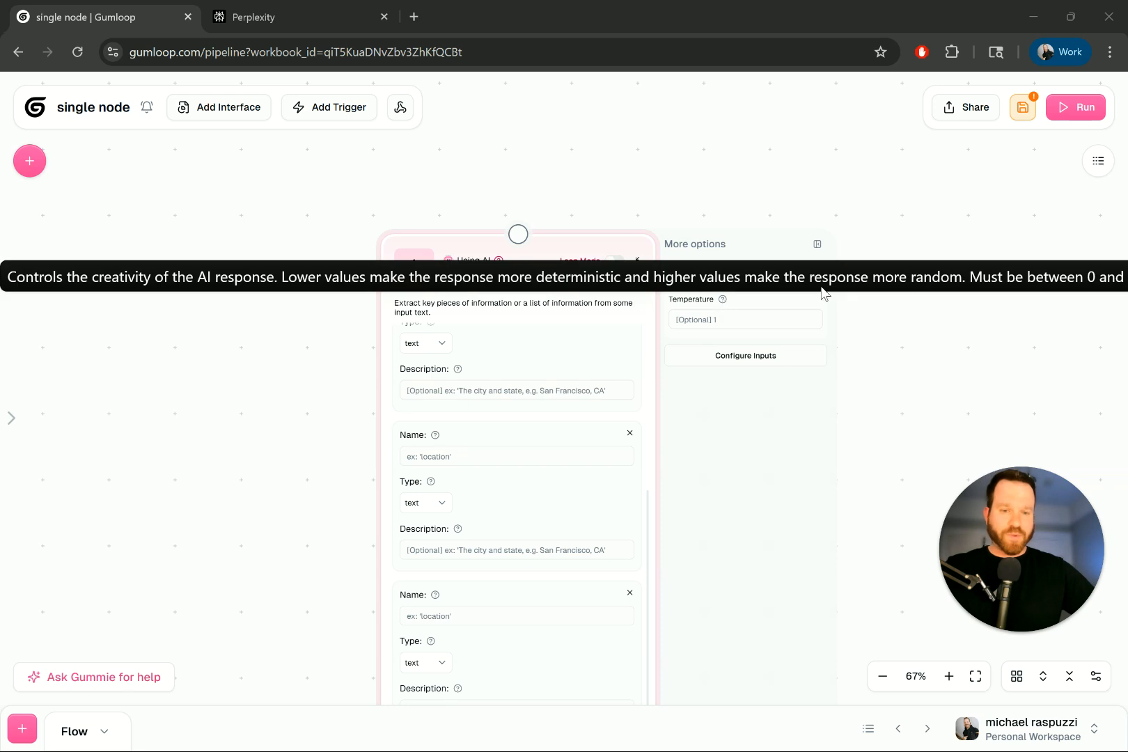
pyautogui.click(817, 246)
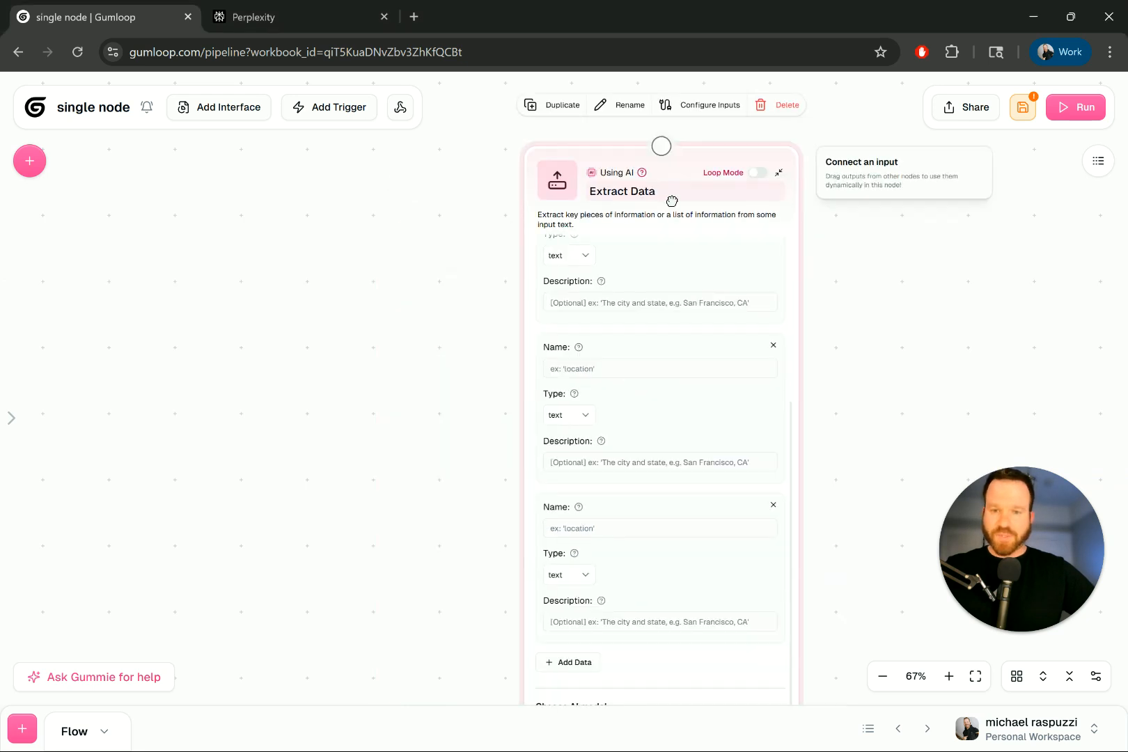
# - Search Perplexity for 'mint cucumber drink recipe from komaaj'
pyautogui.click(321, 20)
pyautogui.tripleClick(410, 380)
pyautogui.write('mint cucum')
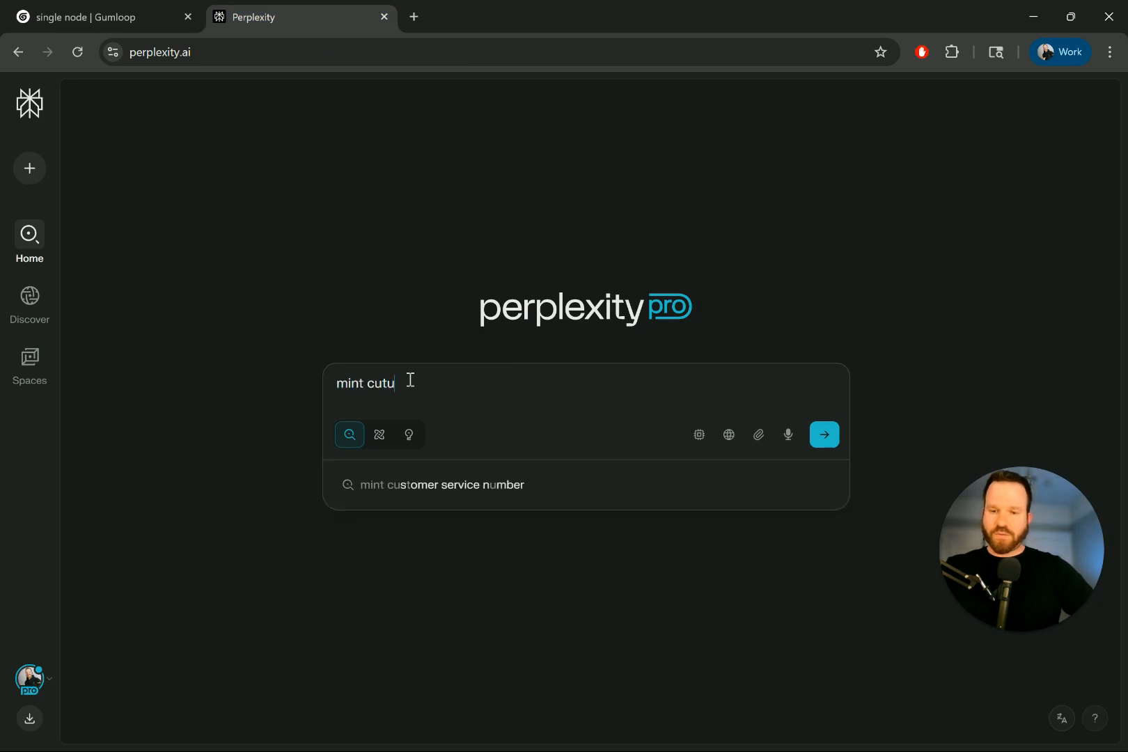
pyautogui.write('ber drink recipe')
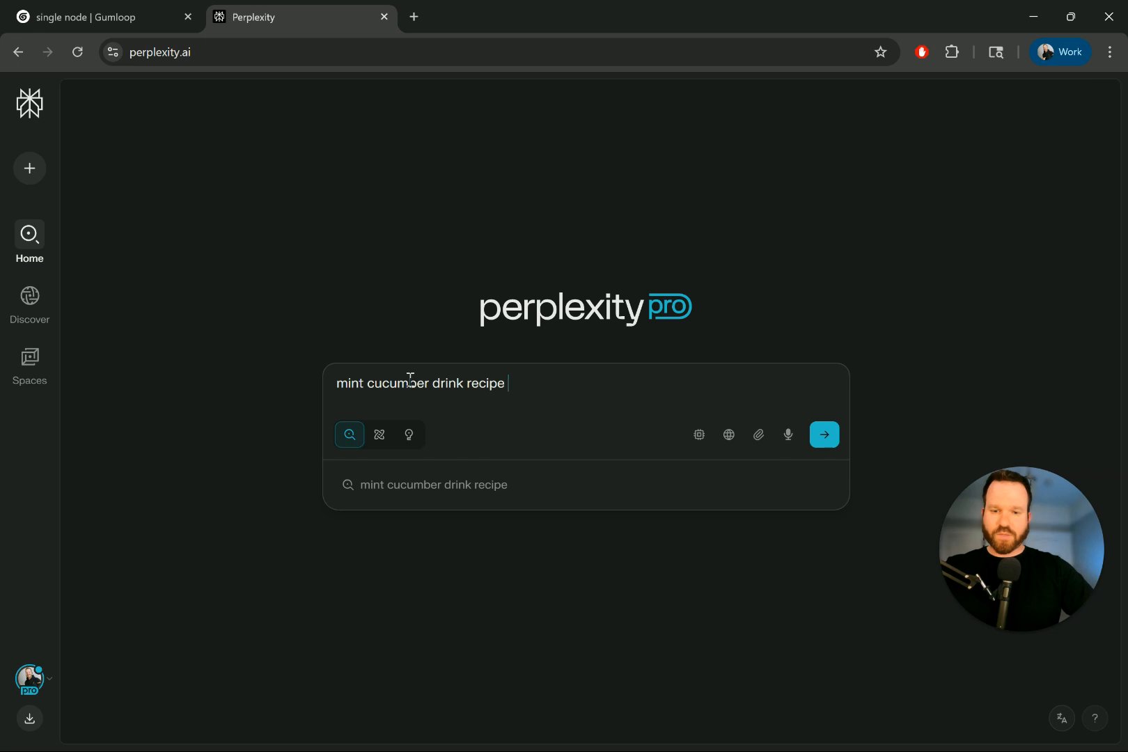
pyautogui.write(' from komaaj')
pyautogui.press('Return')
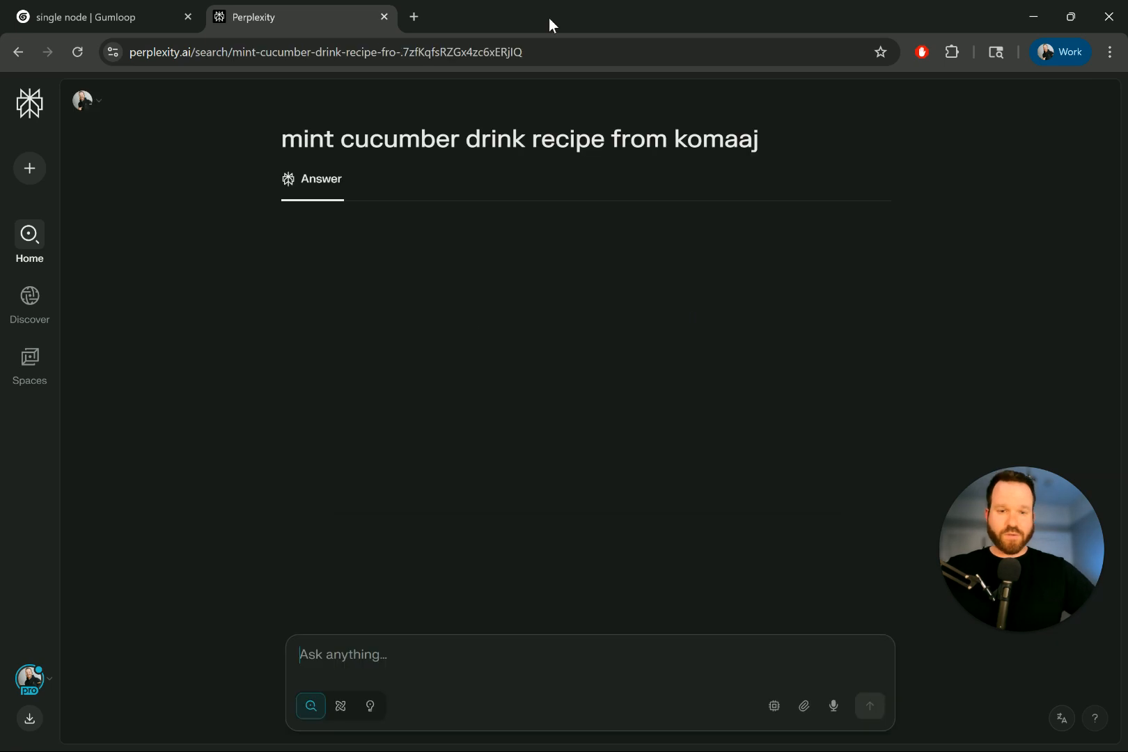
# - Scroll through the Sekanjabin recipe answer and select its text
pyautogui.scroll(-1, 369, 265)
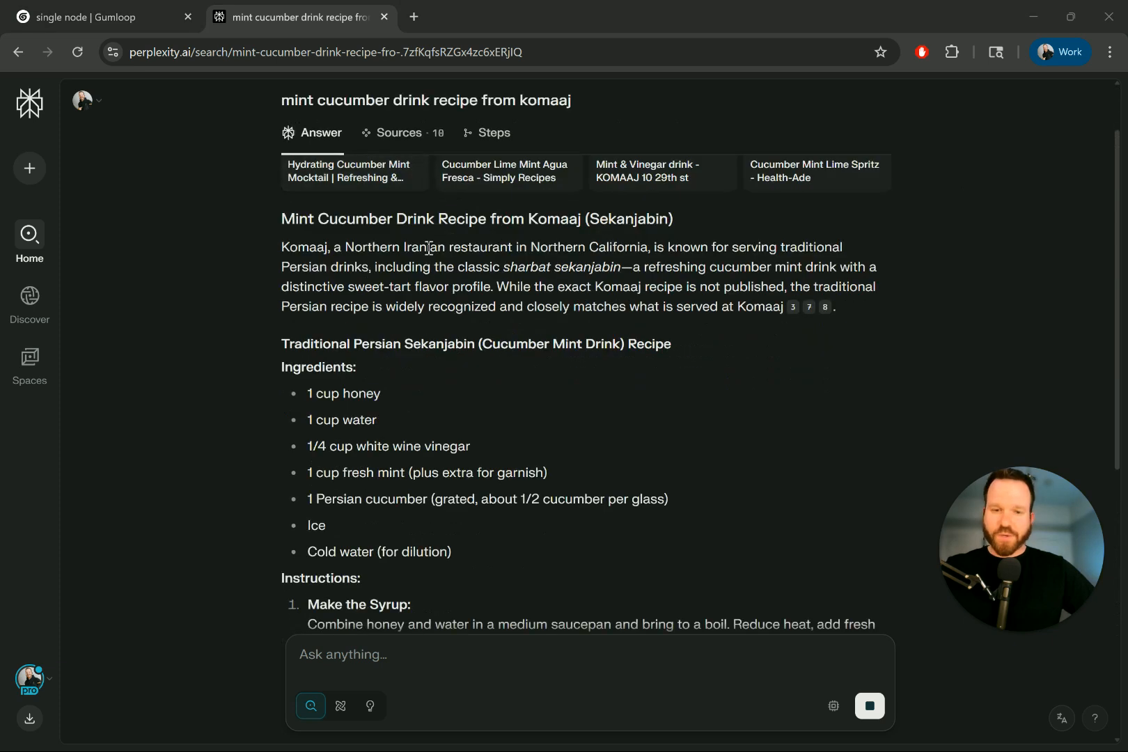
pyautogui.scroll(-1, 344, 240)
pyautogui.scroll(-10, 344, 239)
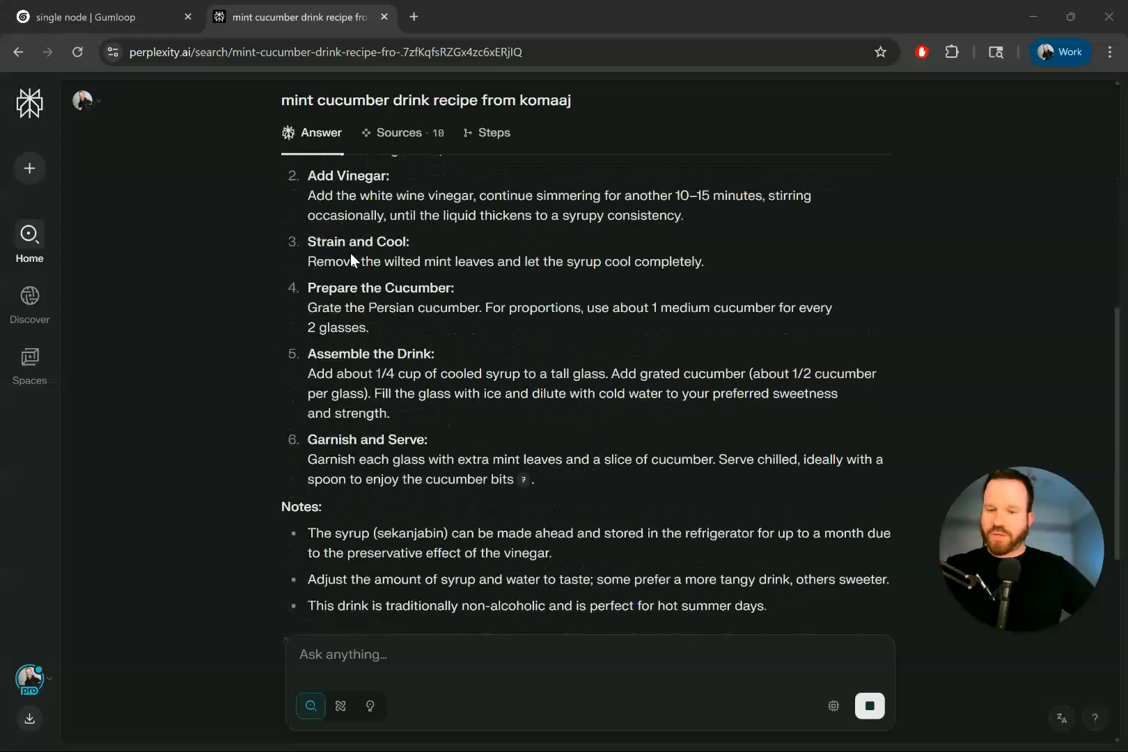
pyautogui.scroll(4, 417, 300)
pyautogui.moveTo(674, 382); pyautogui.dragTo(277, 295)
pyautogui.scroll(5, 514, 303)
pyautogui.scroll(6, 495, 335)
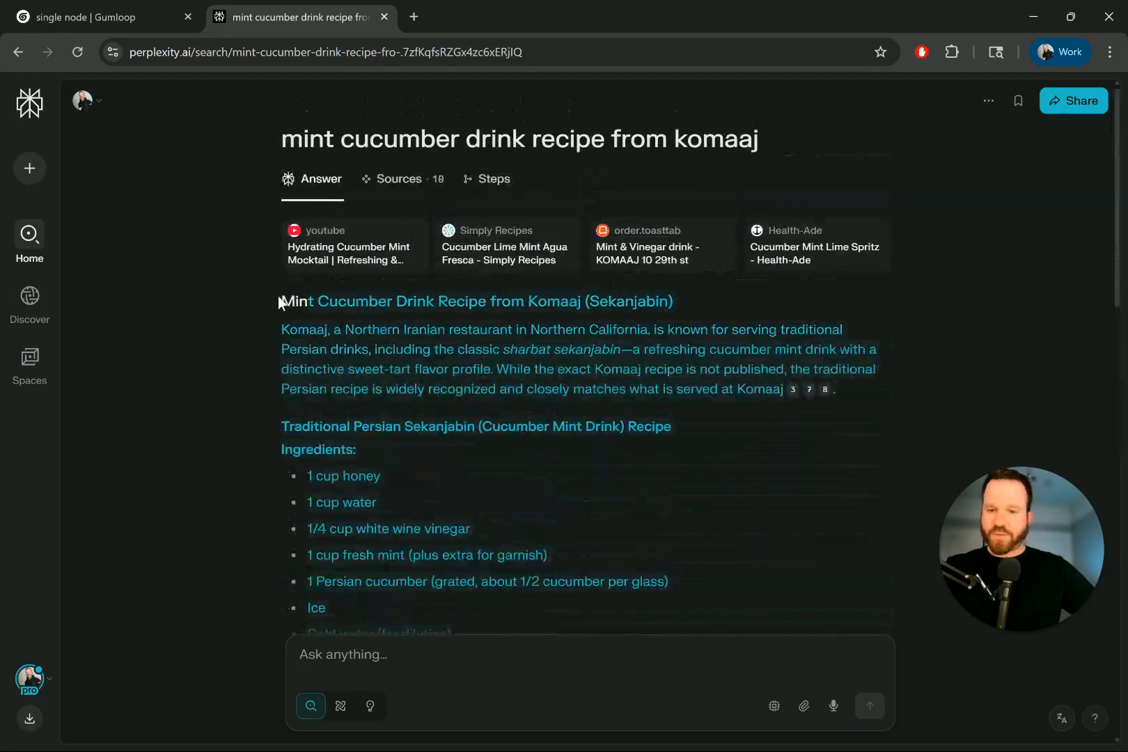
# - Paste the copied Sekanjabin recipe into Content to Extract From
pyautogui.click(139, 14)
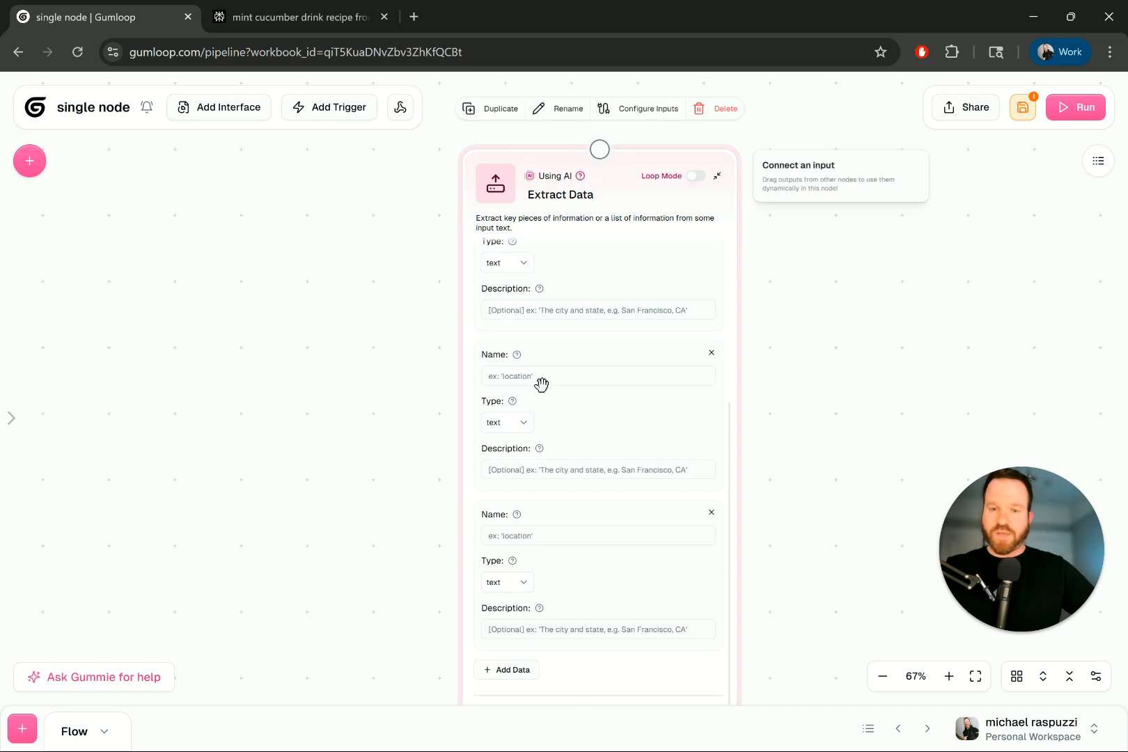
pyautogui.scroll(1, 544, 330)
pyautogui.click(567, 282)
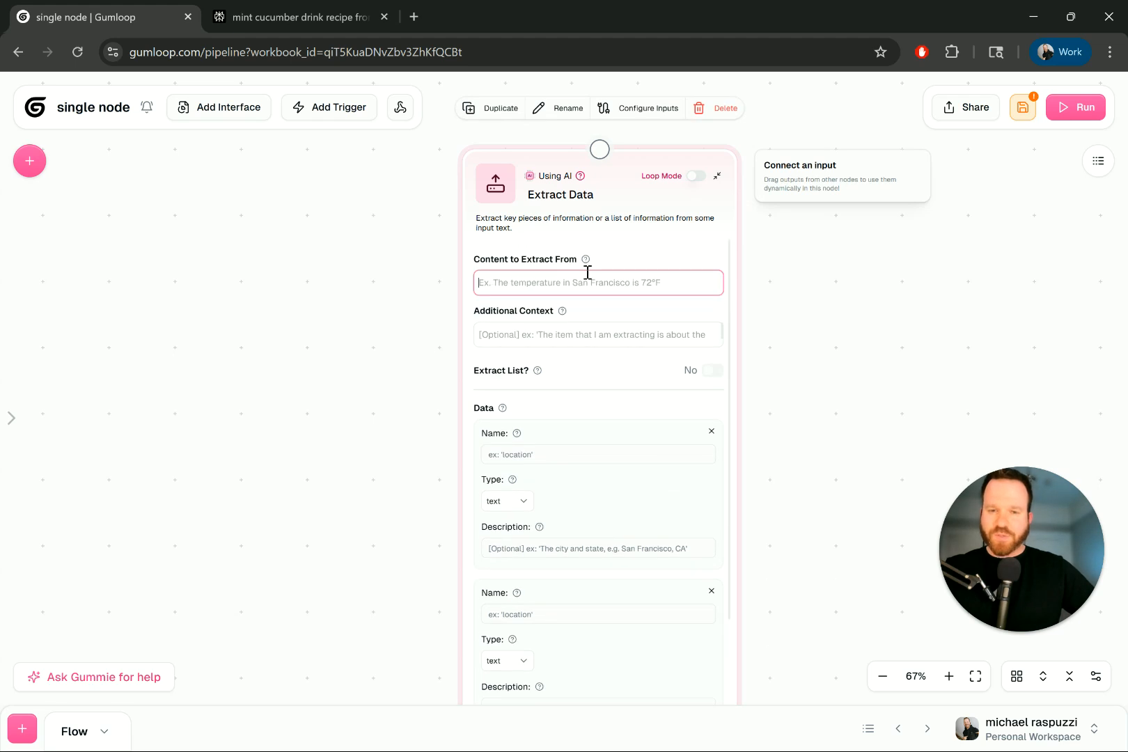
pyautogui.hotkey('ctrl', 'v')
pyautogui.scroll(5, 599, 332)
pyautogui.scroll(-5, 627, 279)
# - Set Additional Context to 'You are getting a recipe, and are extracting metadata.'
pyautogui.moveTo(797, 476); pyautogui.dragTo(742, 404)
pyautogui.click(587, 411)
pyautogui.write('You')
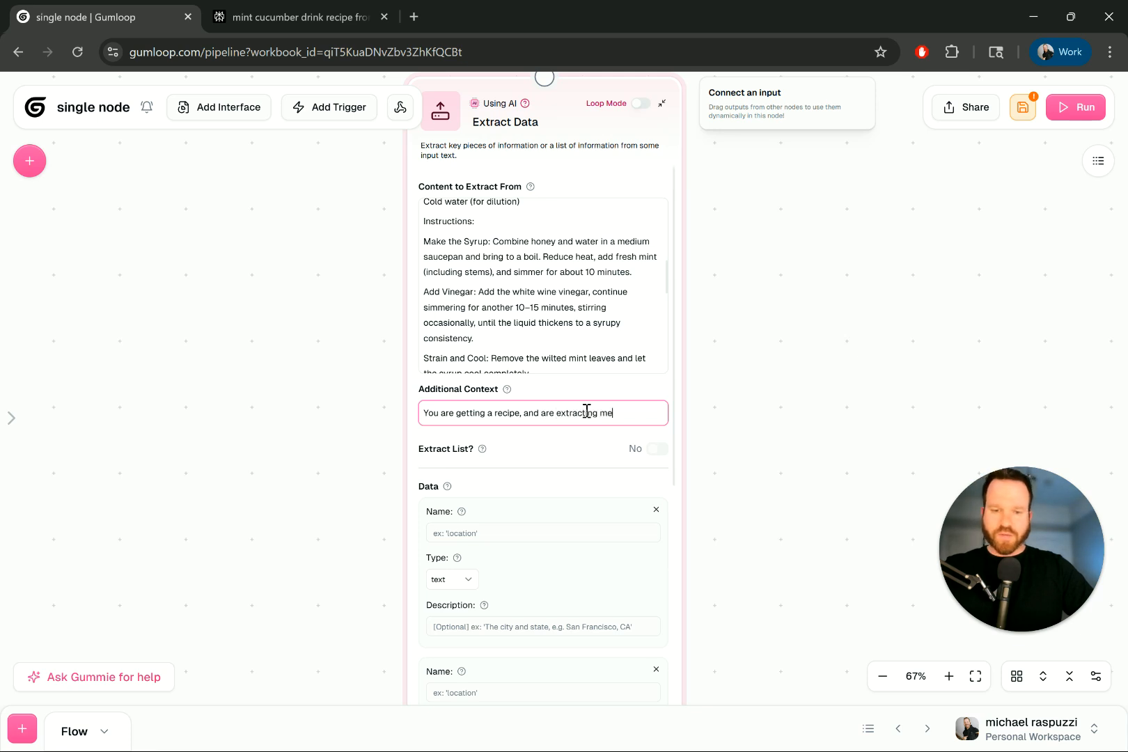
pyautogui.click(775, 418)
pyautogui.scroll(-2, 750, 446)
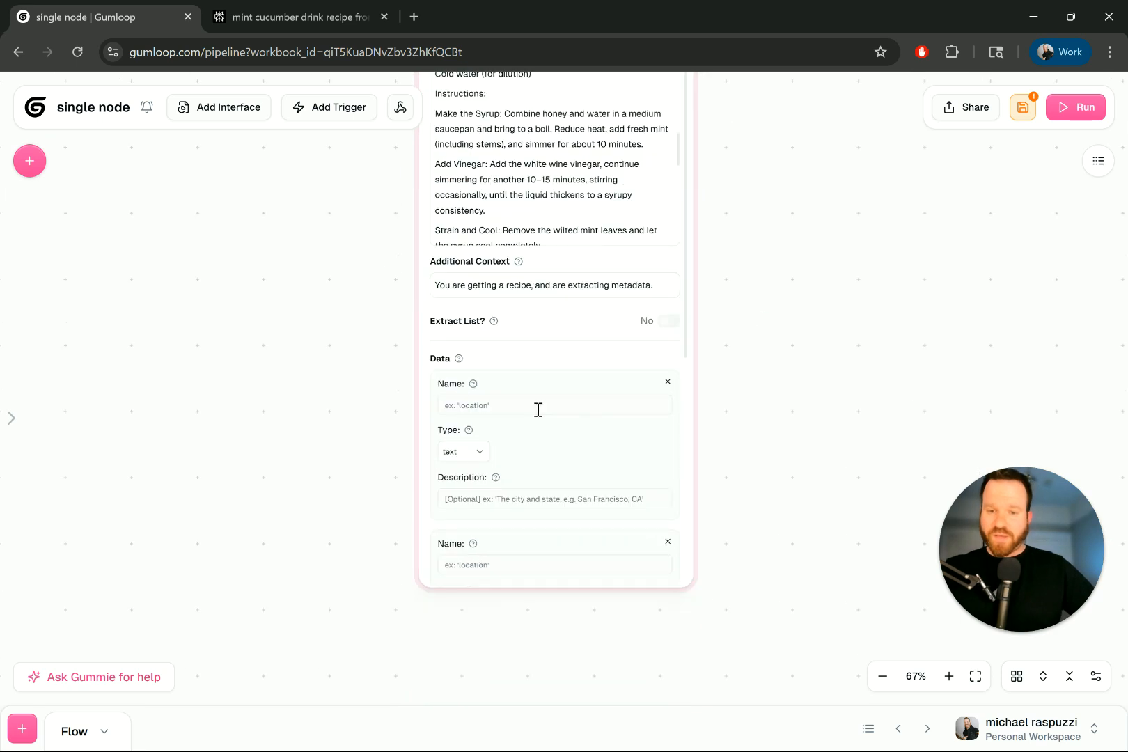
# - Set the first entry to type boolean, name 'Vegan', description 'Decide if this is vegan'
pyautogui.scroll(5, 378, 393)
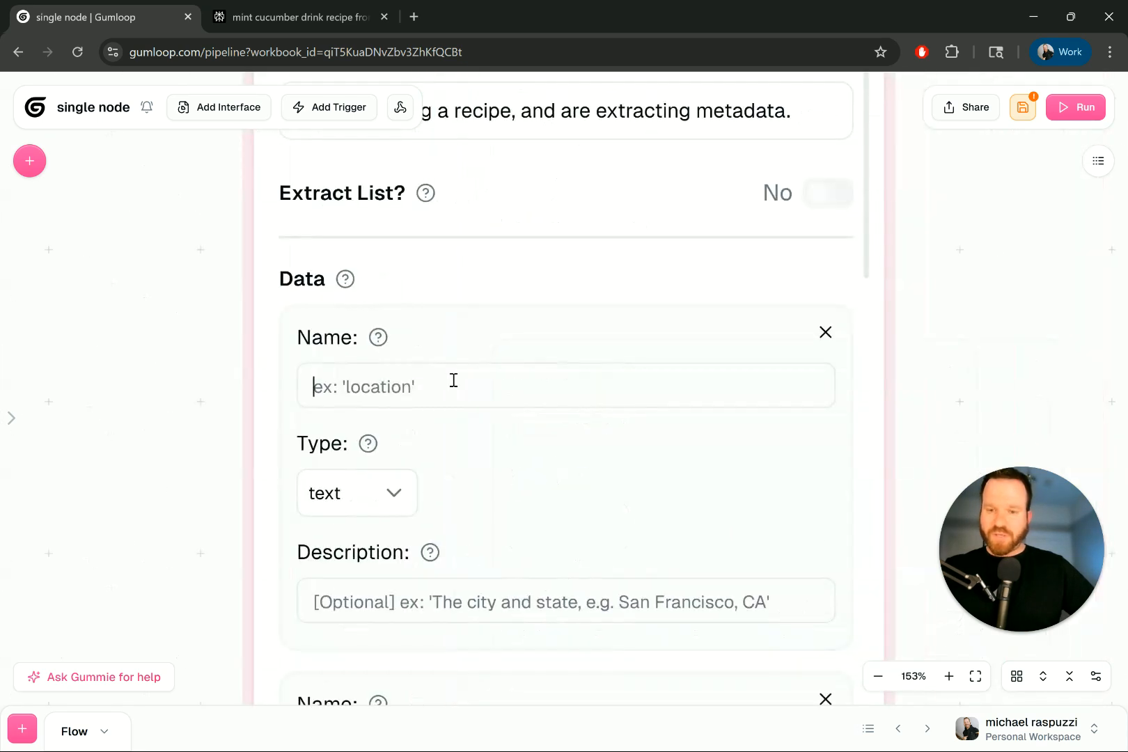
pyautogui.click(390, 496)
pyautogui.click(426, 589)
pyautogui.write('I')
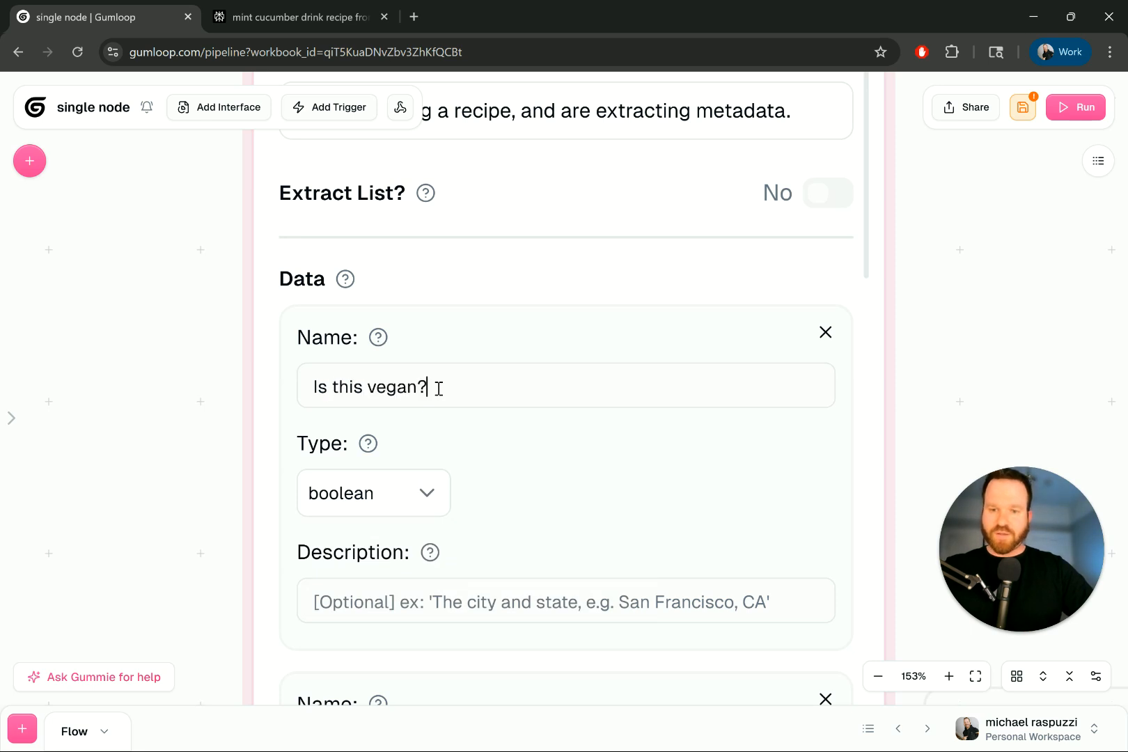
pyautogui.doubleClick(391, 386)
pyautogui.hotkey('ctrl', 'a')
pyautogui.write('Veg')
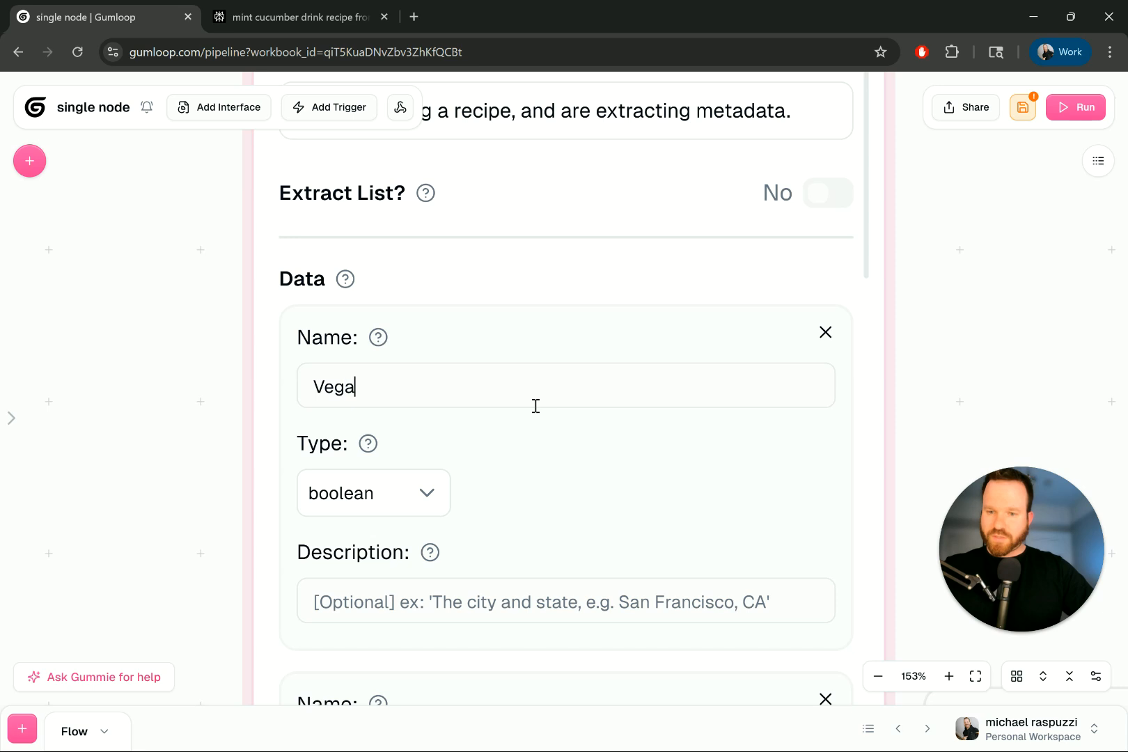
pyautogui.click(466, 588)
pyautogui.write('Decide')
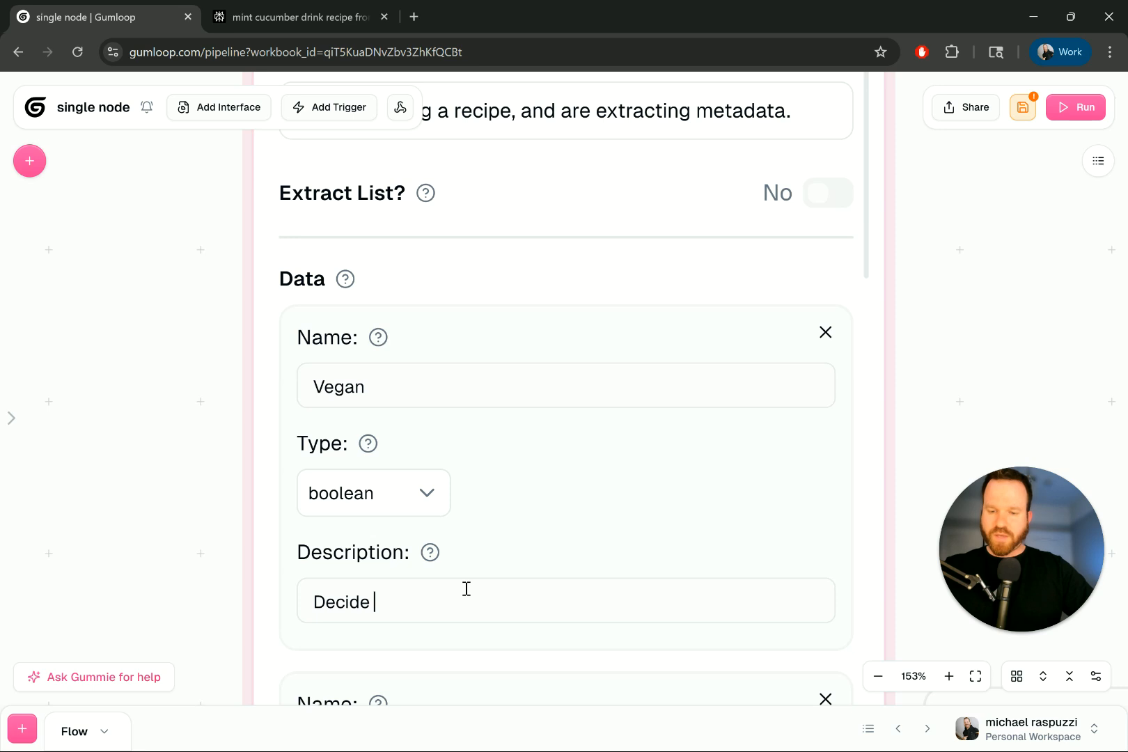
pyautogui.write(' if this is vegan or not.')
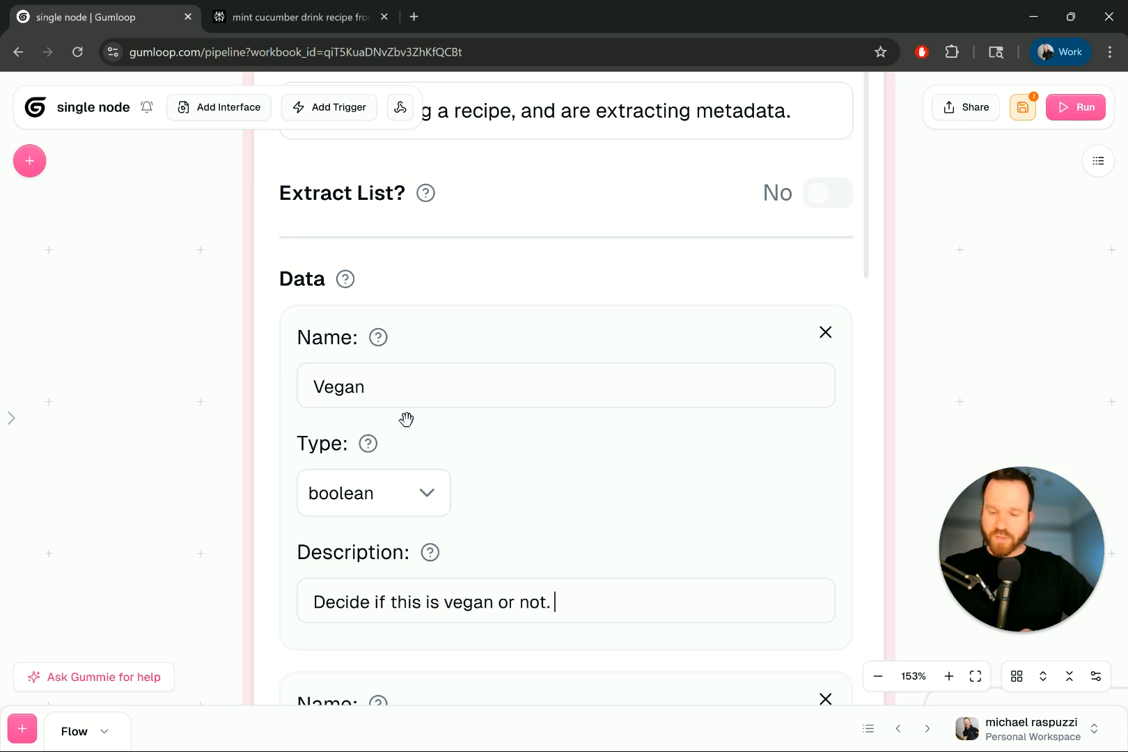
# - Name the second entry 'Ingredients' (text) and describe it as all single ingredients
pyautogui.scroll(-7, 406, 421)
pyautogui.scroll(6, 410, 278)
pyautogui.scroll(-6, 345, 360)
pyautogui.scroll(1, 417, 259)
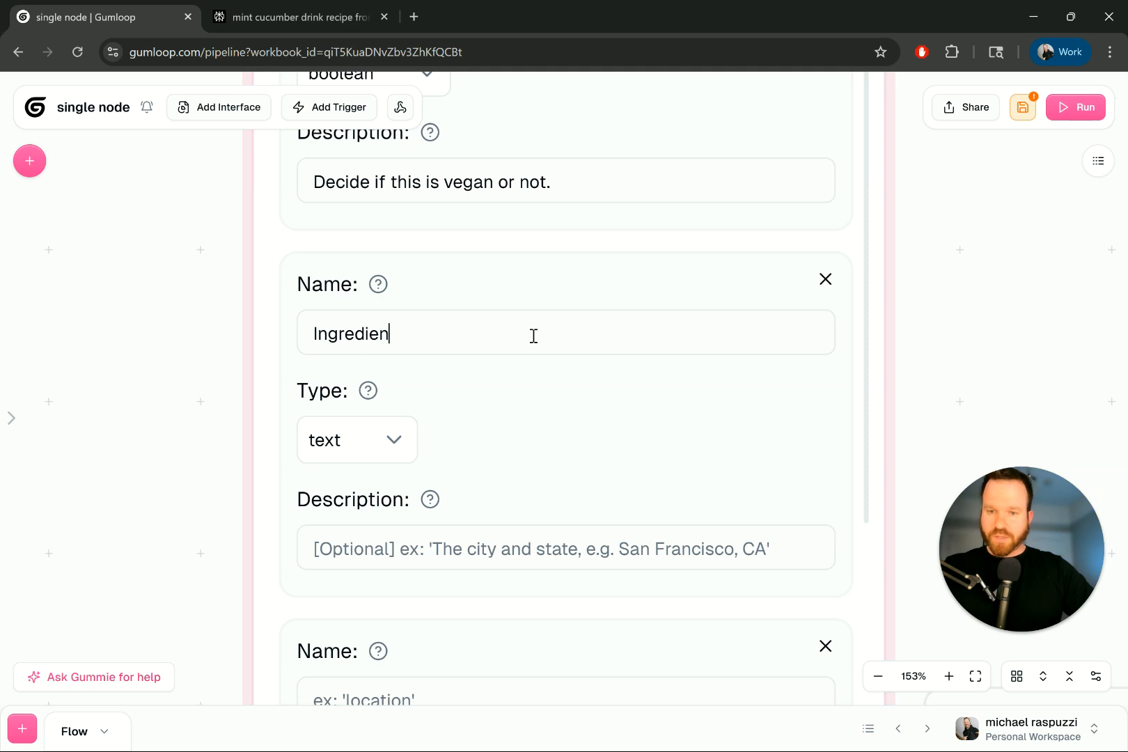
pyautogui.write('A')
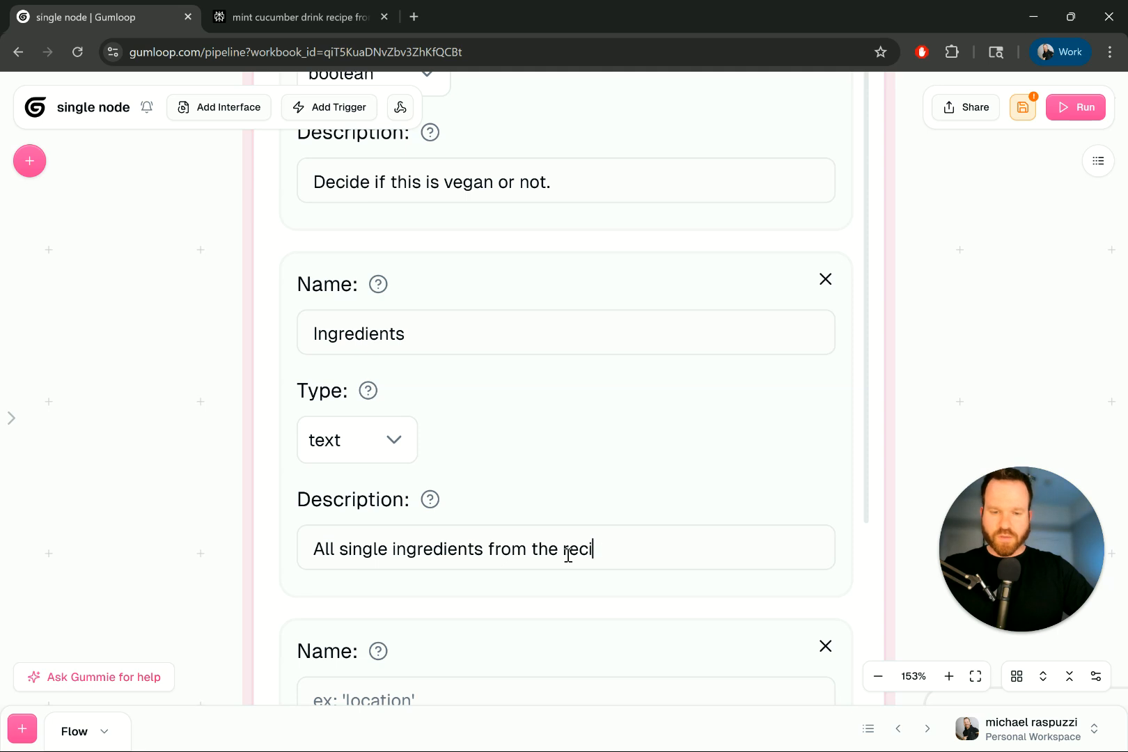
pyautogui.write('.')
# - Make the third entry a number named 'Time to prep.', reusing that name as its description
pyautogui.scroll(-5, 568, 555)
pyautogui.click(385, 451)
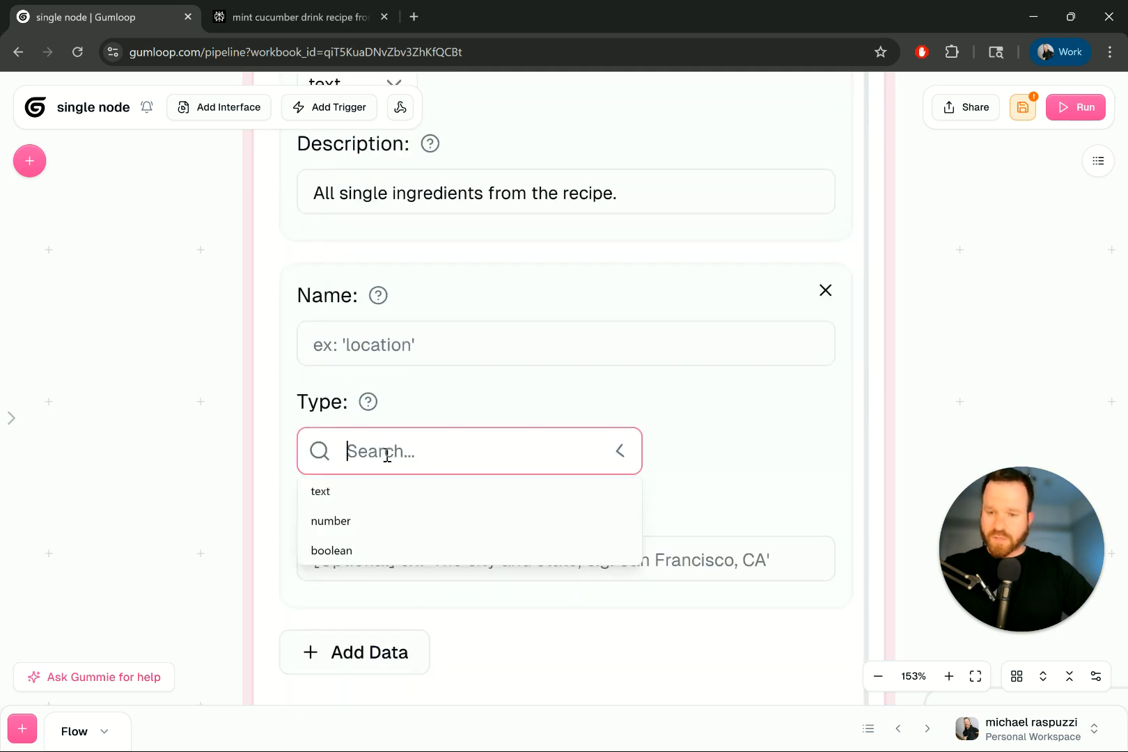
pyautogui.click(408, 533)
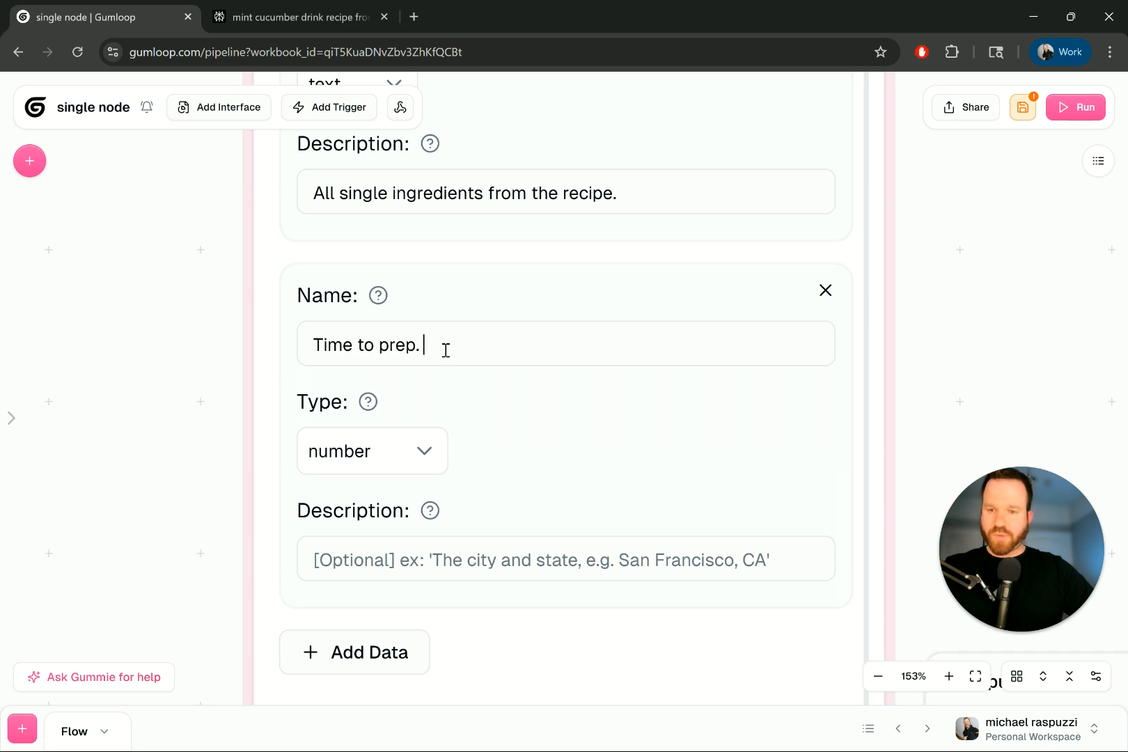
pyautogui.scroll(-2, 445, 349)
pyautogui.tripleClick(403, 217)
pyautogui.hotkey('ctrl', 'c')
pyautogui.click(433, 421)
pyautogui.hotkey('ctrl', 'v')
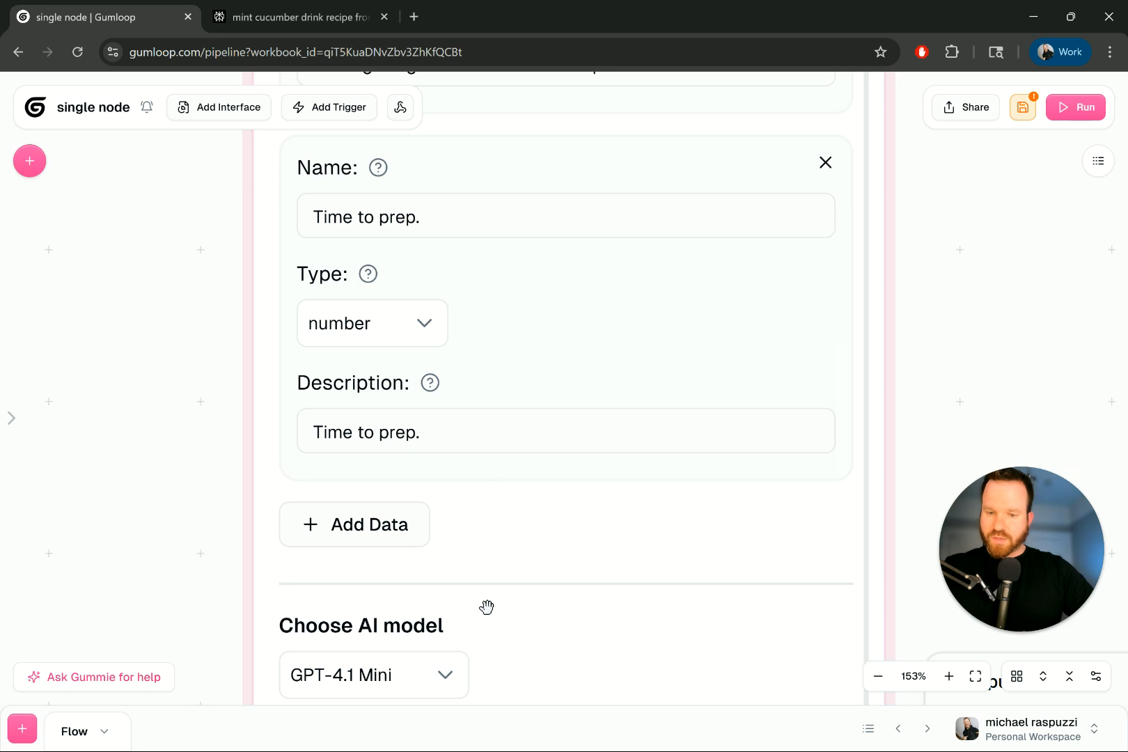
# - Review the Vegan, Ingredients and Time To Prep. outputs, save the flow, and run it
pyautogui.scroll(-1, 486, 607)
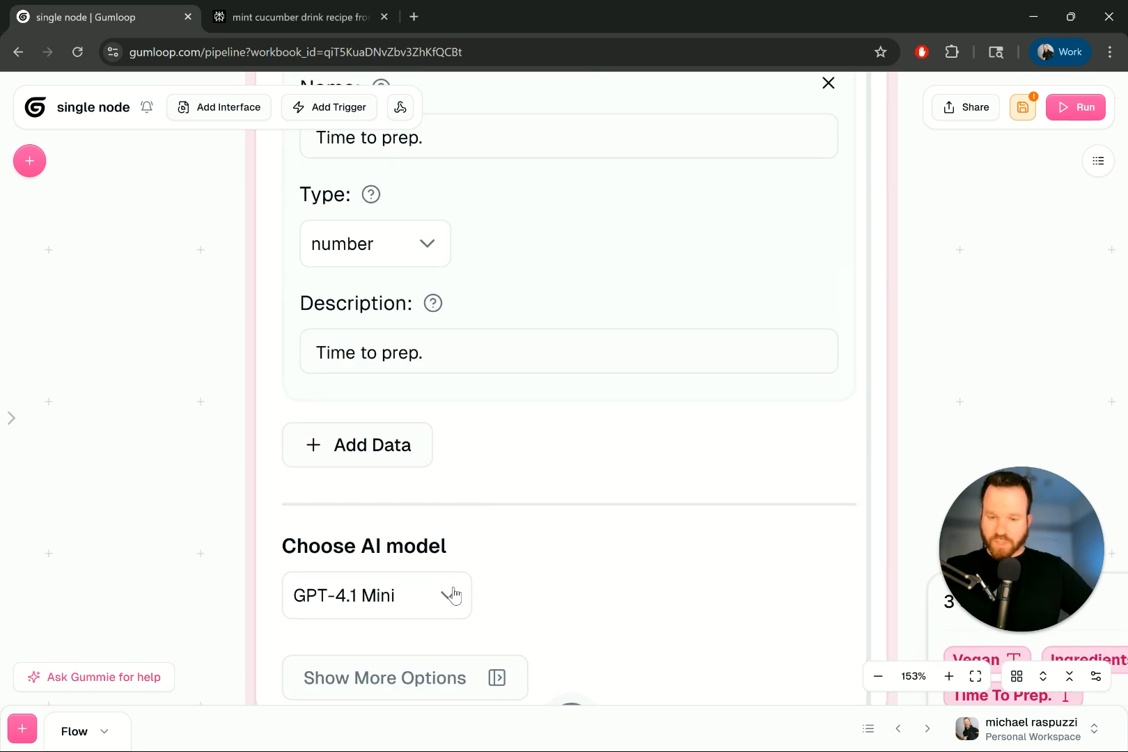
pyautogui.scroll(-1, 154, 492)
pyautogui.scroll(-2, 163, 429)
pyautogui.scroll(3, 743, 338)
pyautogui.scroll(-6, 933, 327)
pyautogui.scroll(5, 660, 577)
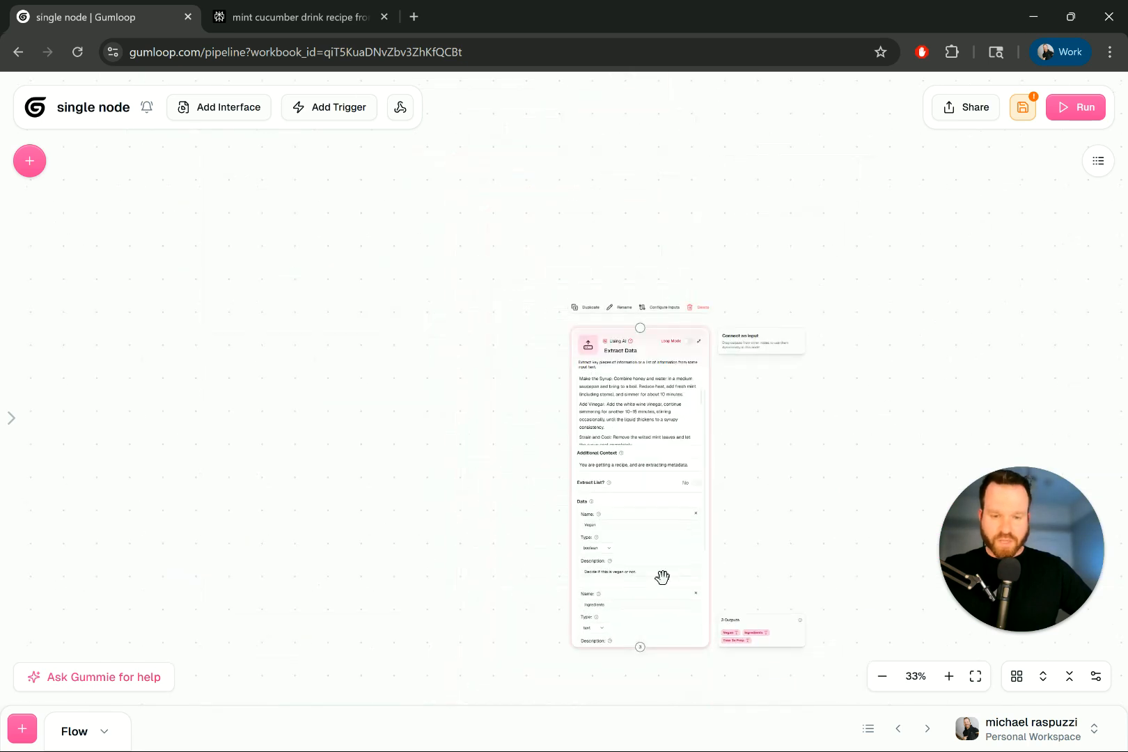
pyautogui.scroll(5, 786, 676)
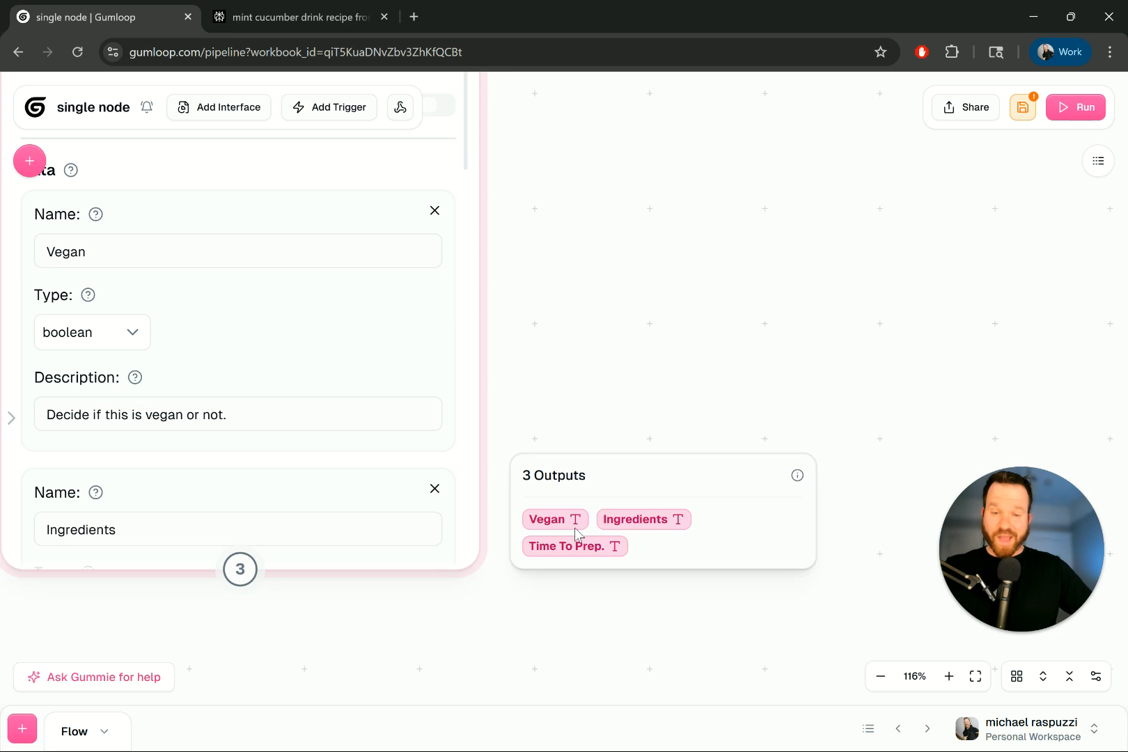
pyautogui.scroll(-5, 579, 344)
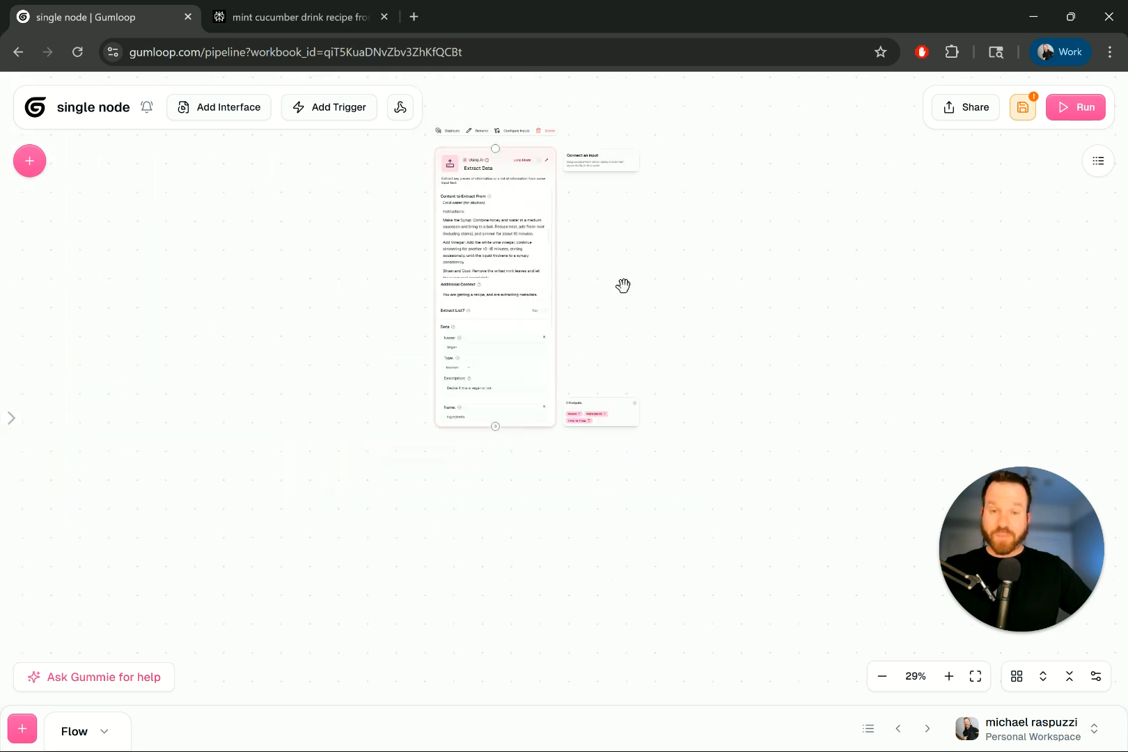
pyautogui.scroll(3, 529, 306)
pyautogui.scroll(2, 505, 290)
pyautogui.click(1023, 107)
pyautogui.click(1067, 107)
# - Inspect the OpenAI rate-limit error on the Extract Data node, then reopen its settings
pyautogui.click(509, 184)
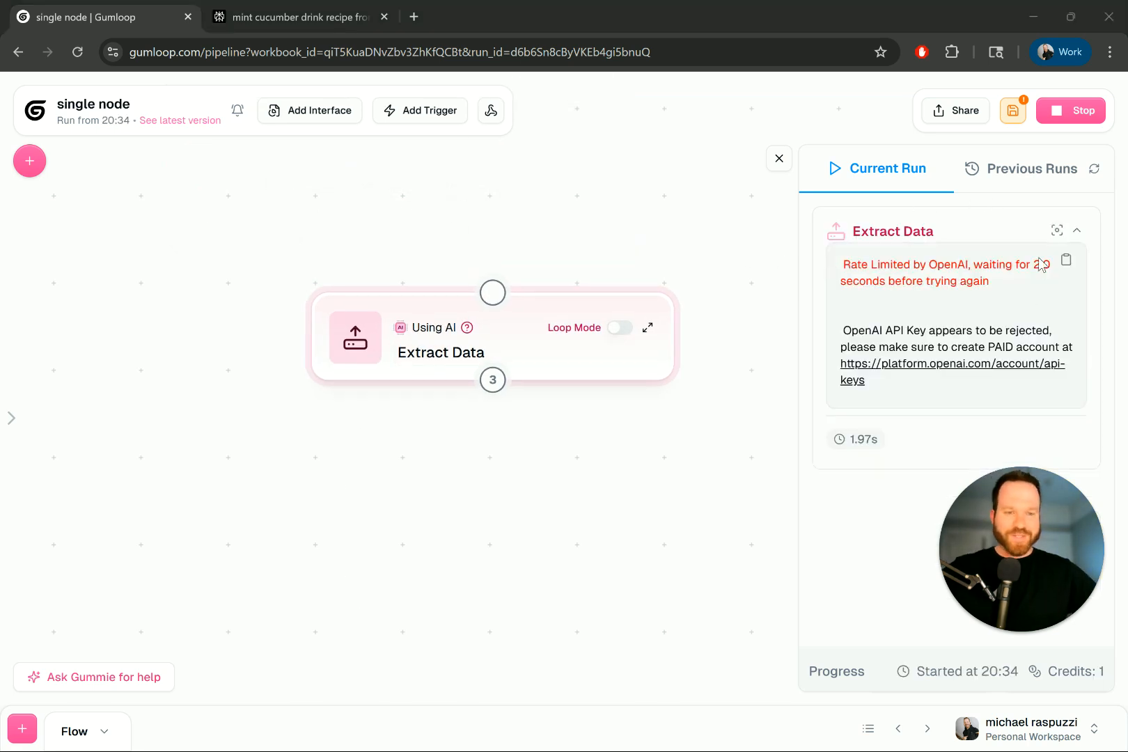
pyautogui.tripleClick(912, 267)
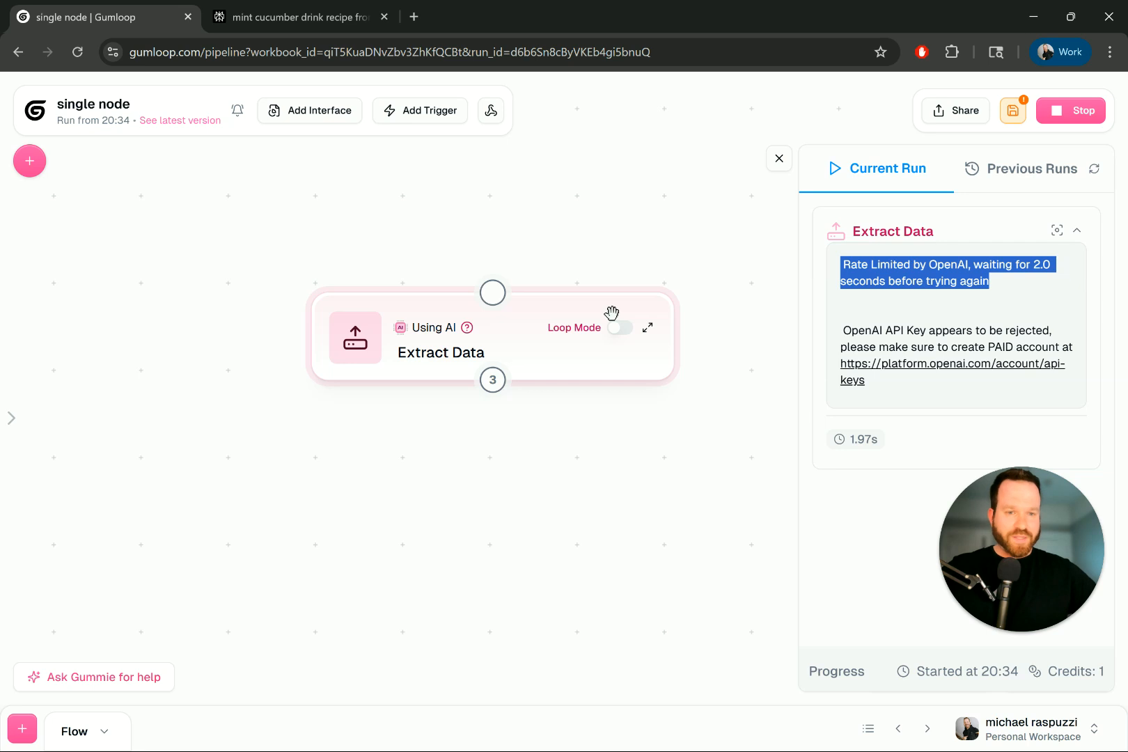
pyautogui.click(648, 328)
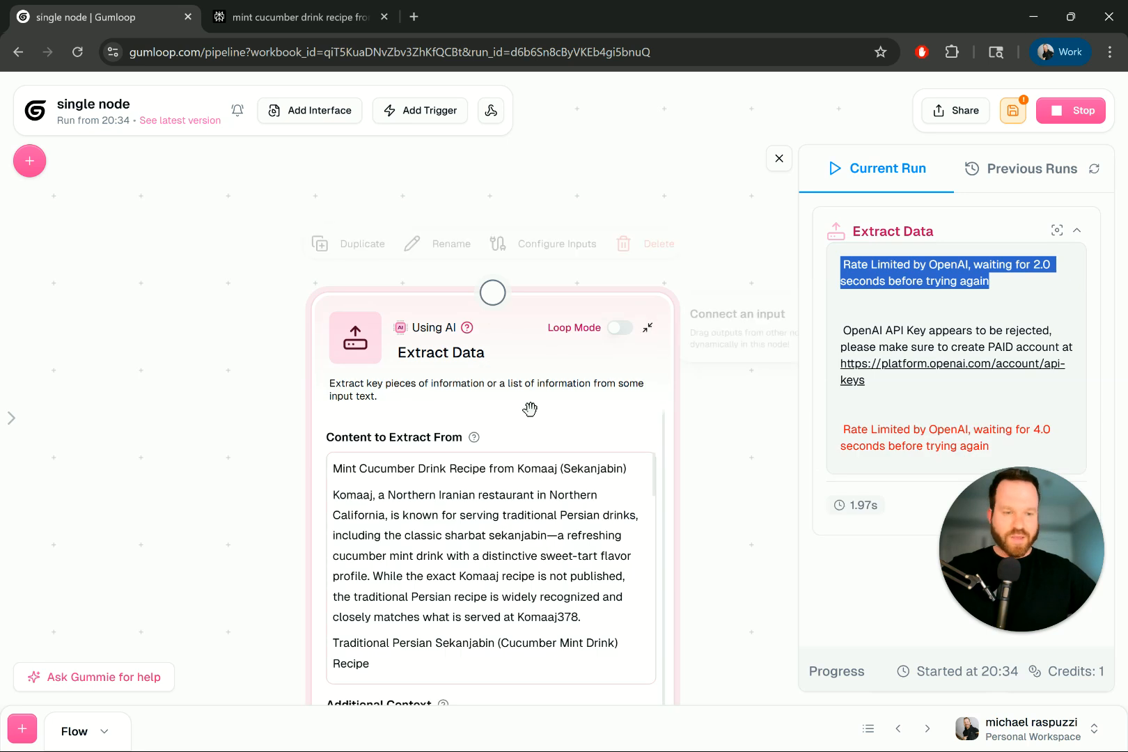
pyautogui.scroll(-4, 529, 409)
pyautogui.scroll(6, 529, 557)
pyautogui.scroll(-6, 522, 452)
# - Switch the node's AI model to Claude 3.5 Haiku and stop the failing run
pyautogui.click(471, 480)
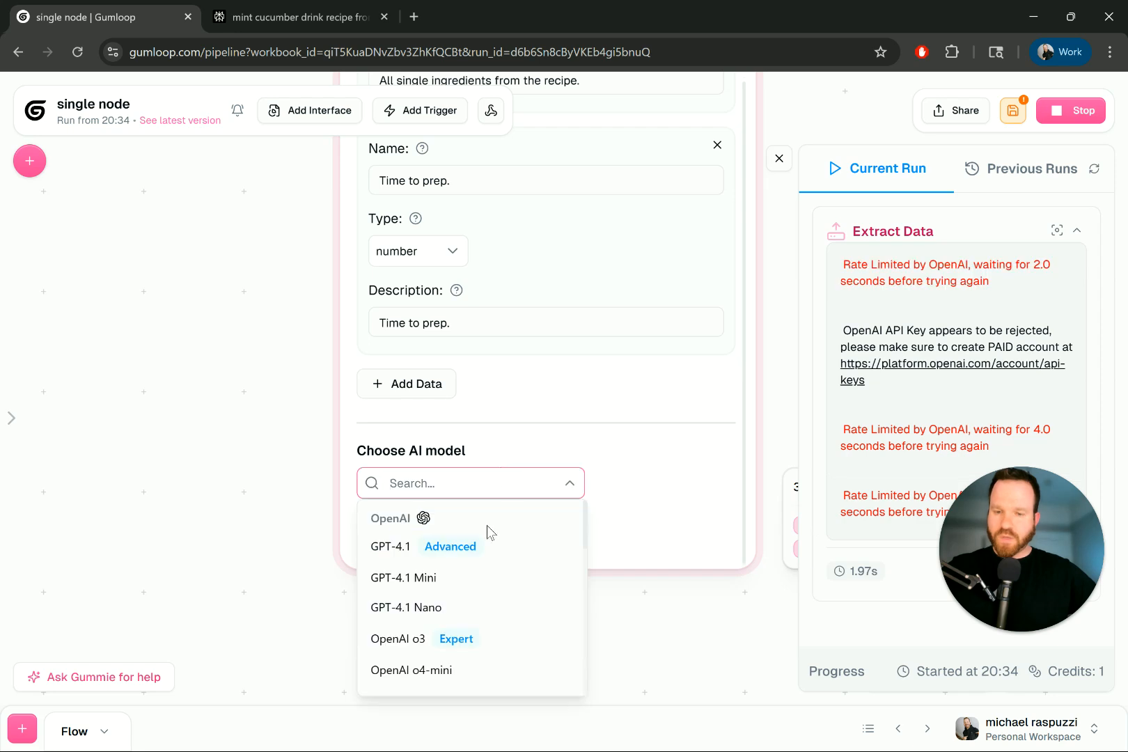
pyautogui.scroll(-4, 491, 557)
pyautogui.scroll(1, 491, 557)
pyautogui.scroll(-1, 459, 577)
pyautogui.click(445, 593)
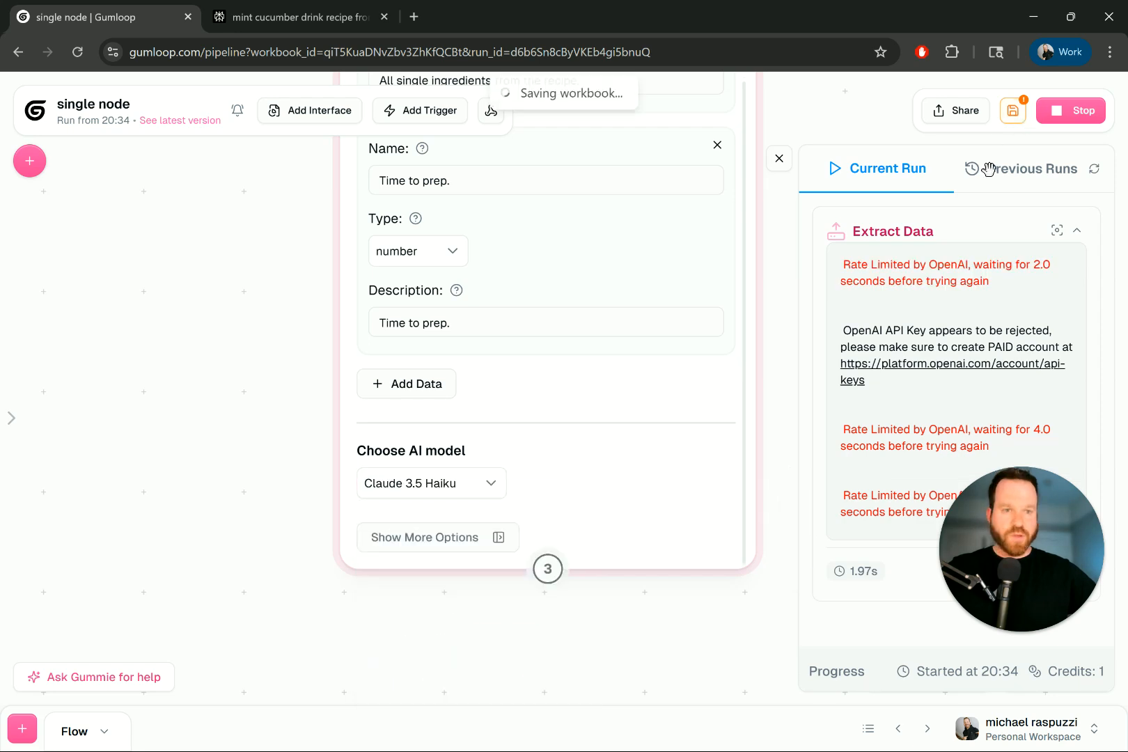
pyautogui.click(1052, 108)
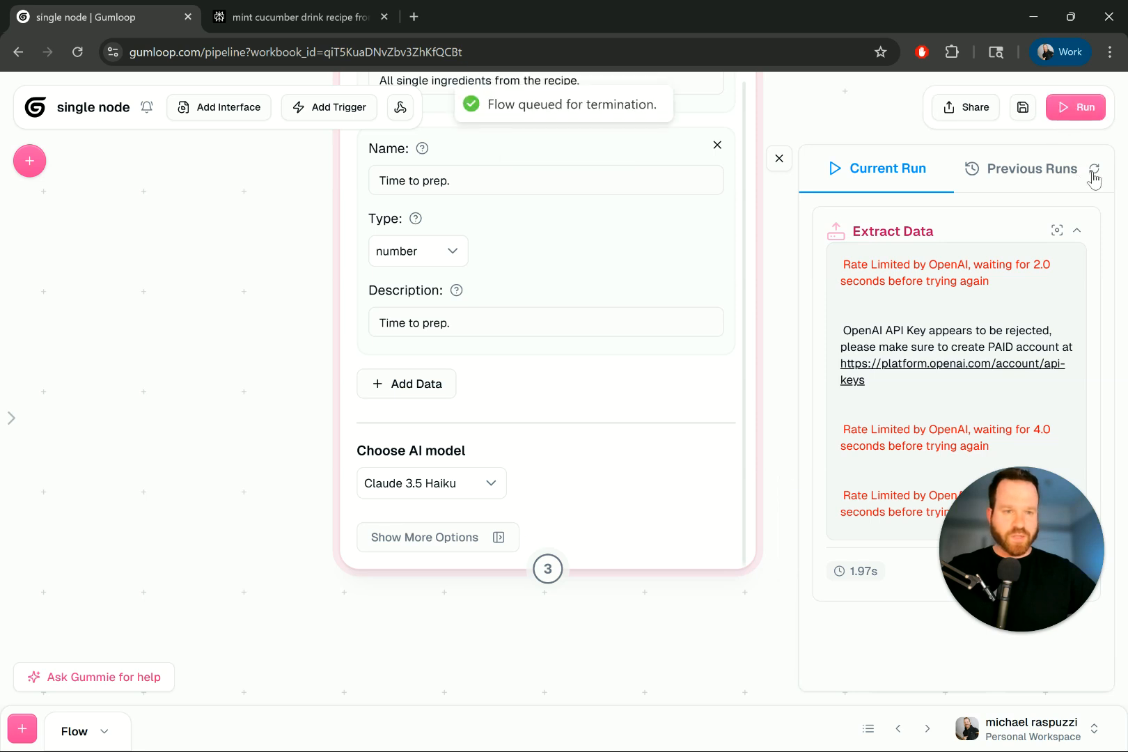
# - Rerun the Extract Data node, check the Vegan False result, and return to the Perplexity recipe
pyautogui.click(1071, 115)
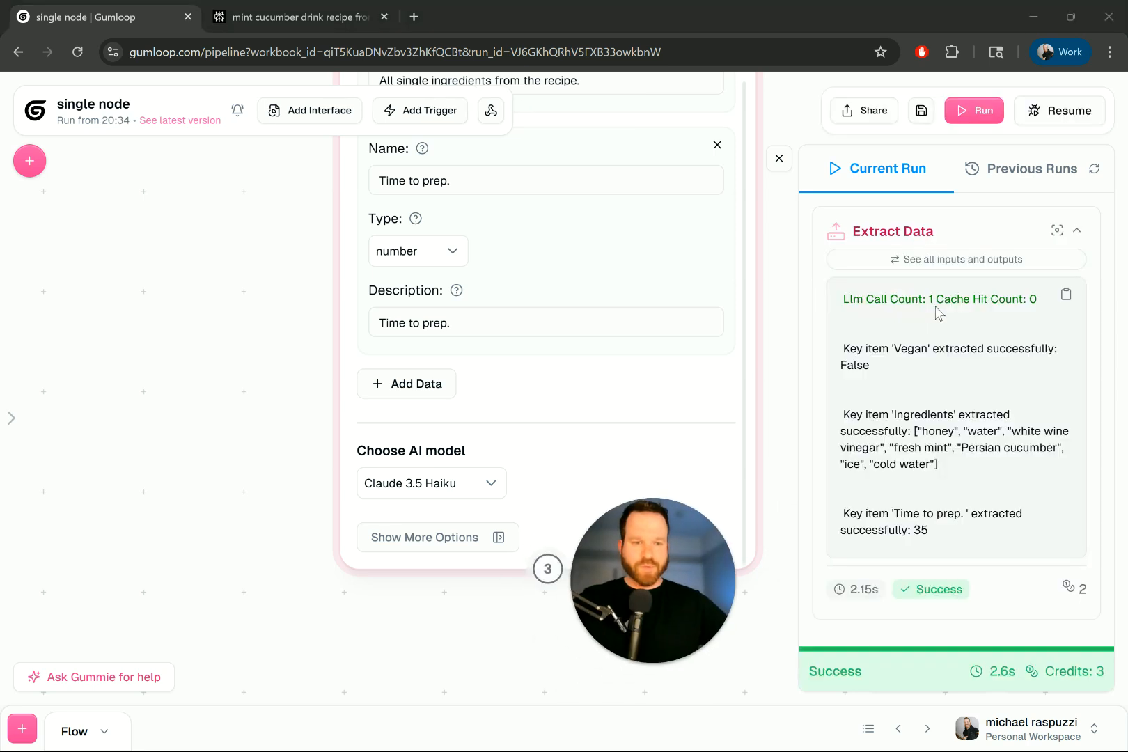
pyautogui.moveTo(1084, 593)
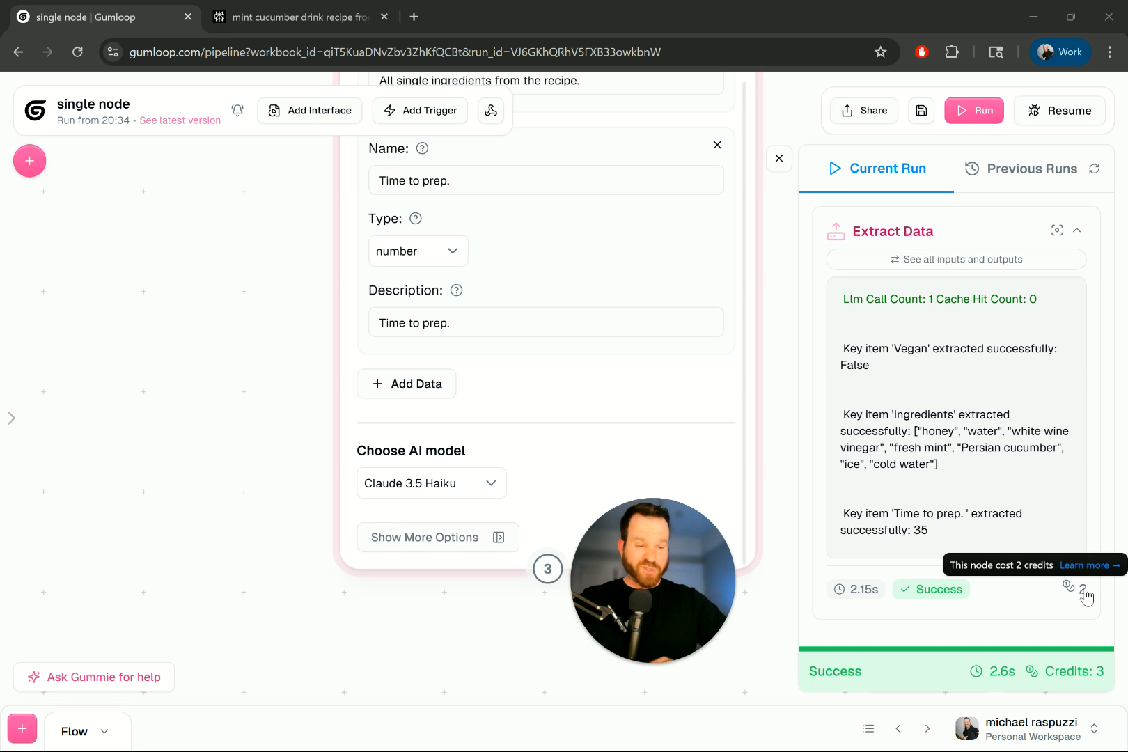
pyautogui.moveTo(872, 349); pyautogui.dragTo(941, 355)
pyautogui.moveTo(1039, 357); pyautogui.dragTo(1032, 354)
pyautogui.tripleClick(859, 368)
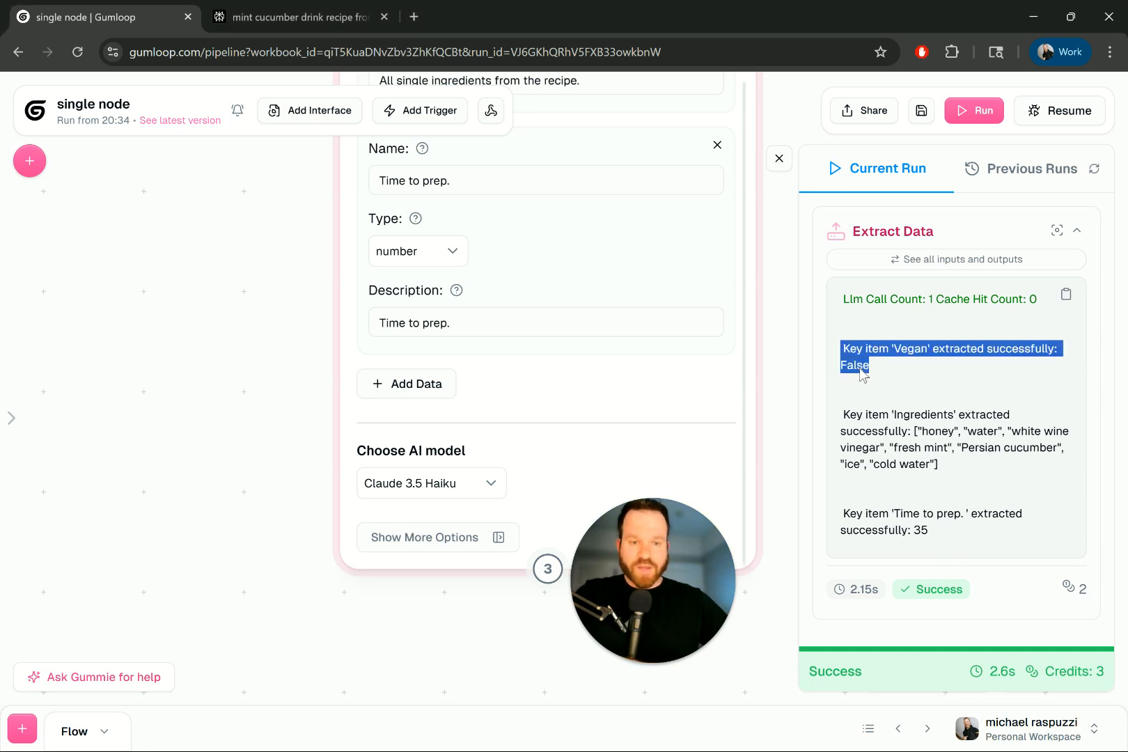
pyautogui.moveTo(706, 561); pyautogui.dragTo(1038, 448)
pyautogui.click(299, 23)
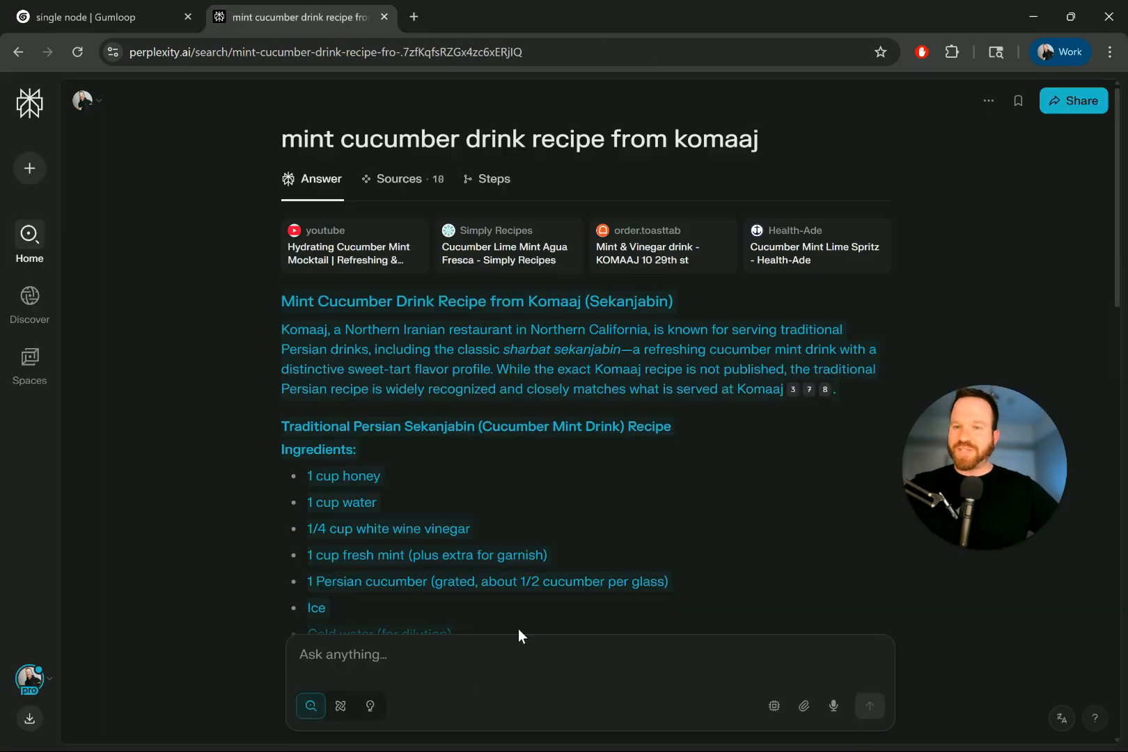
# - Ask Perplexity 'is this vegan why or why not' with the copied recipe pasted after it
pyautogui.write('is this ve')
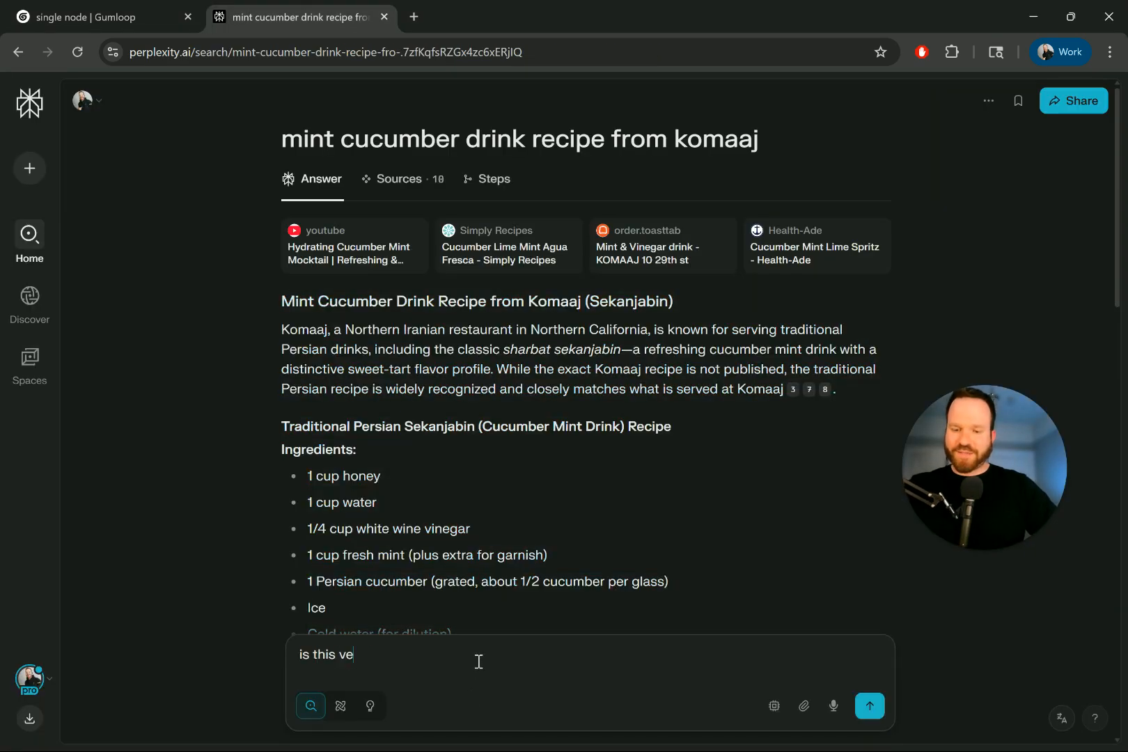
pyautogui.write('gan why or why not')
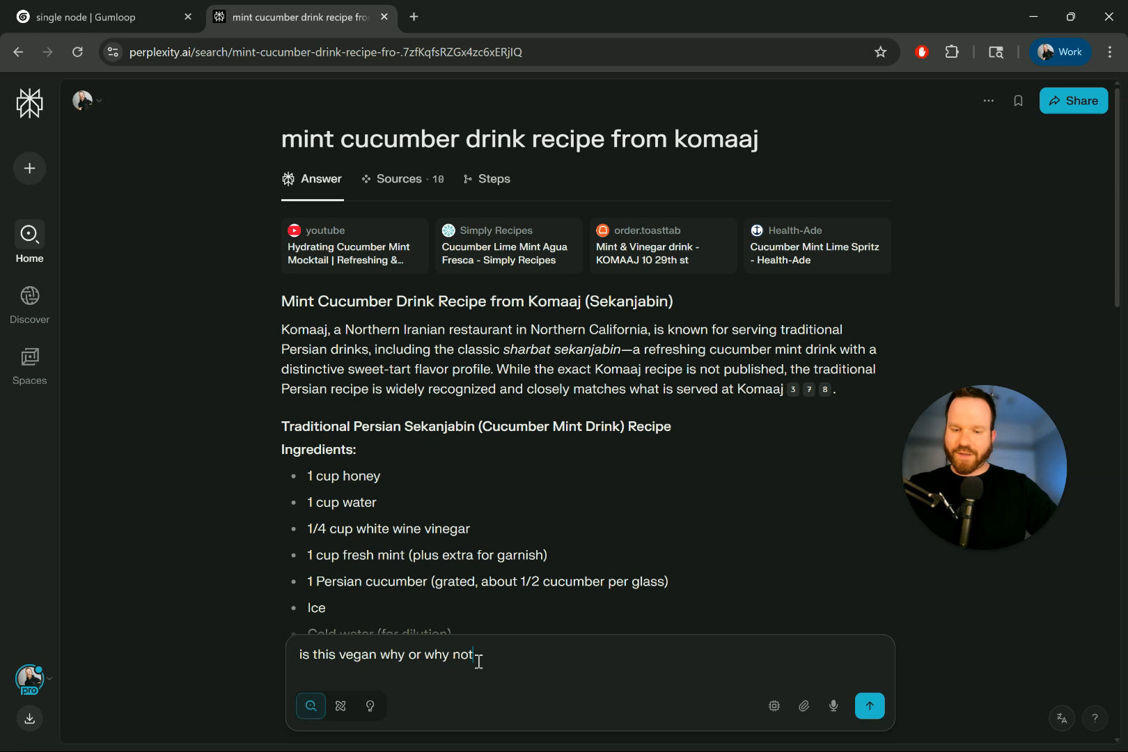
pyautogui.scroll(-10, 463, 376)
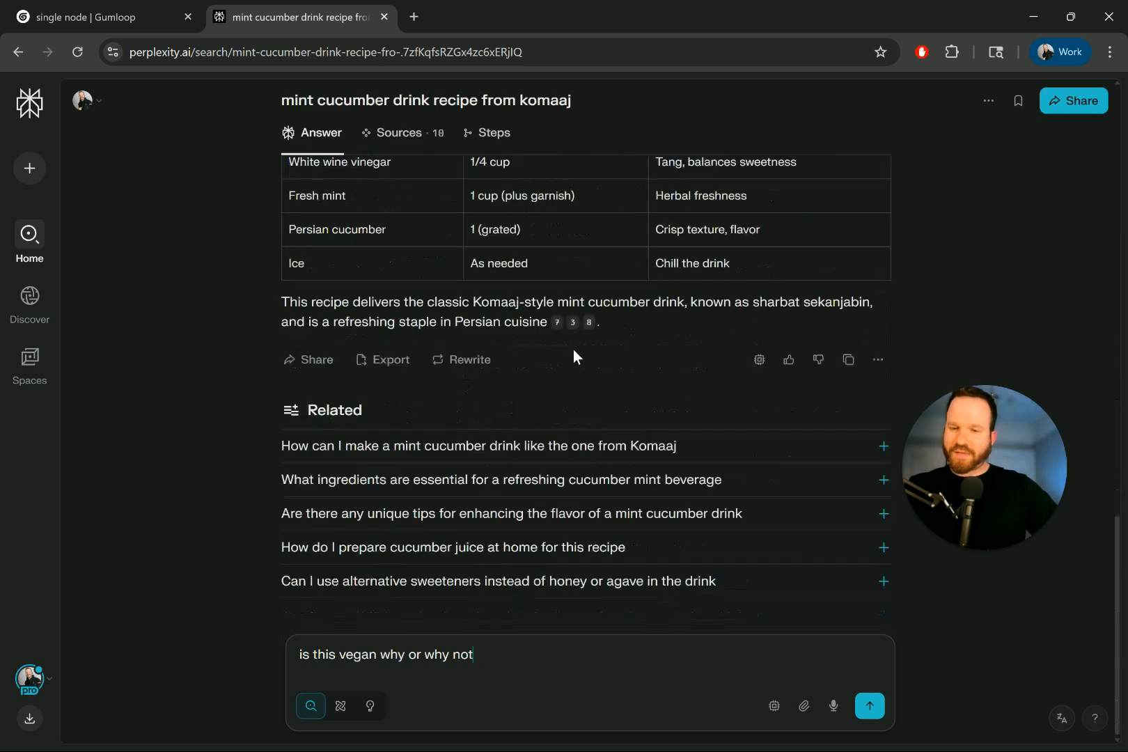
pyautogui.moveTo(555, 331); pyautogui.dragTo(289, 292)
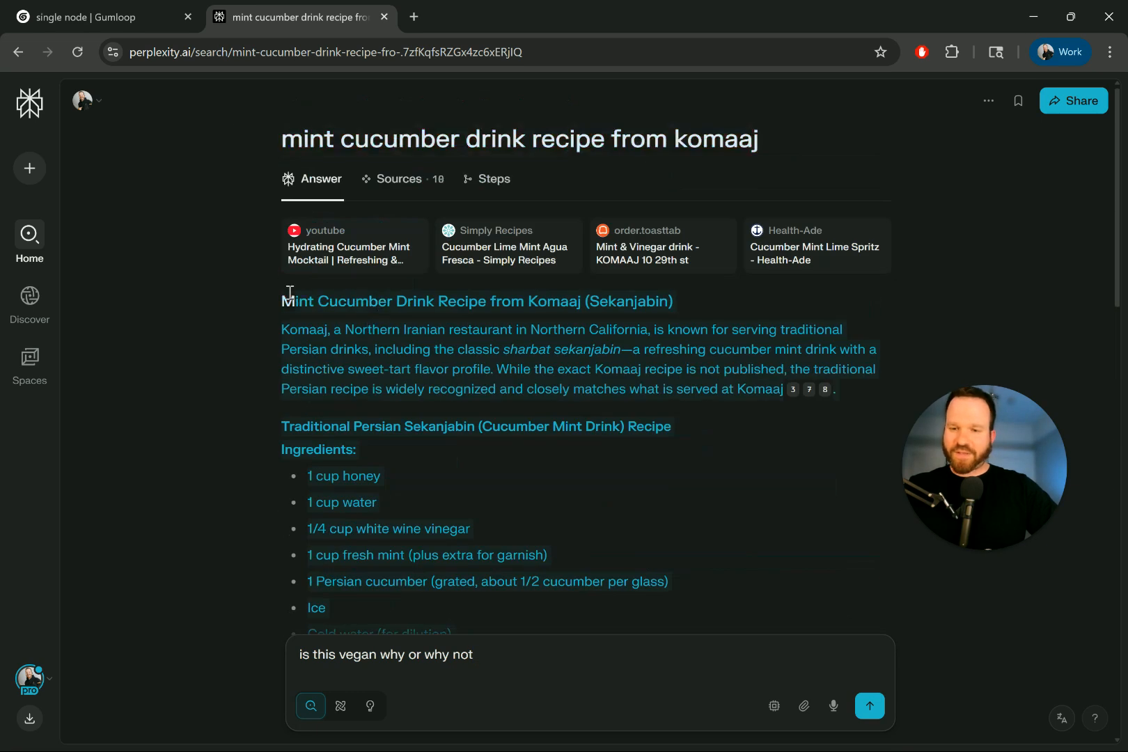
pyautogui.click(511, 649)
pyautogui.hotkey('ctrl', 'v')
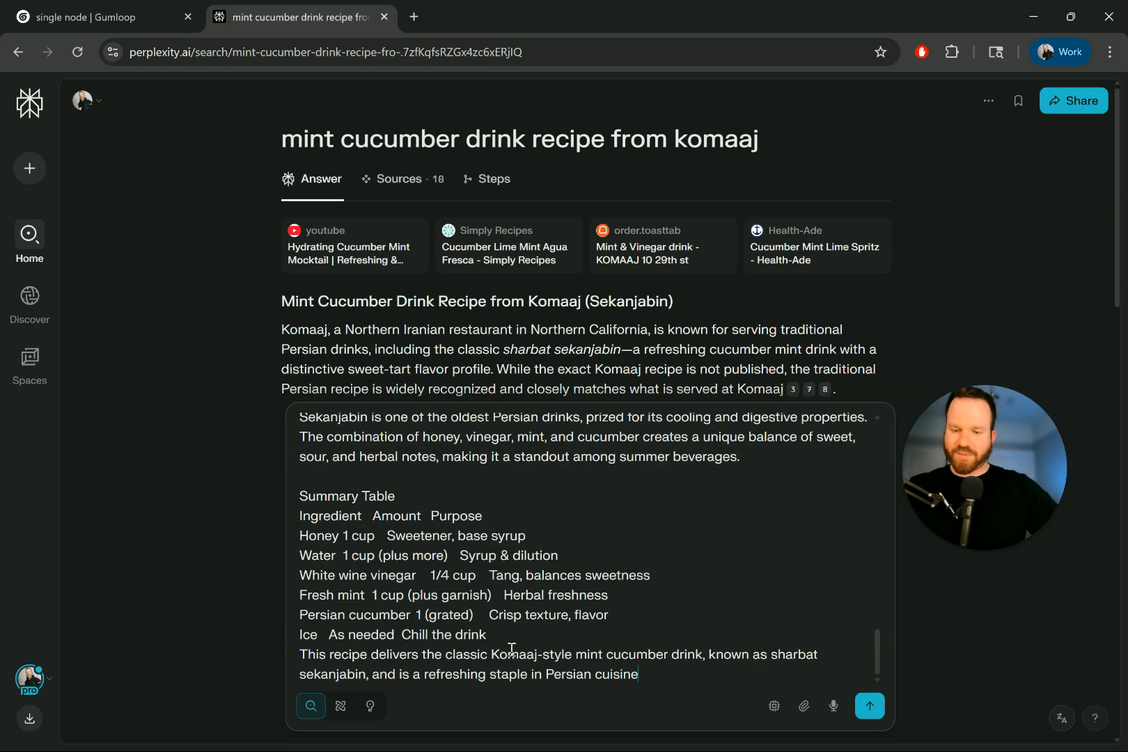
pyautogui.press('Return')
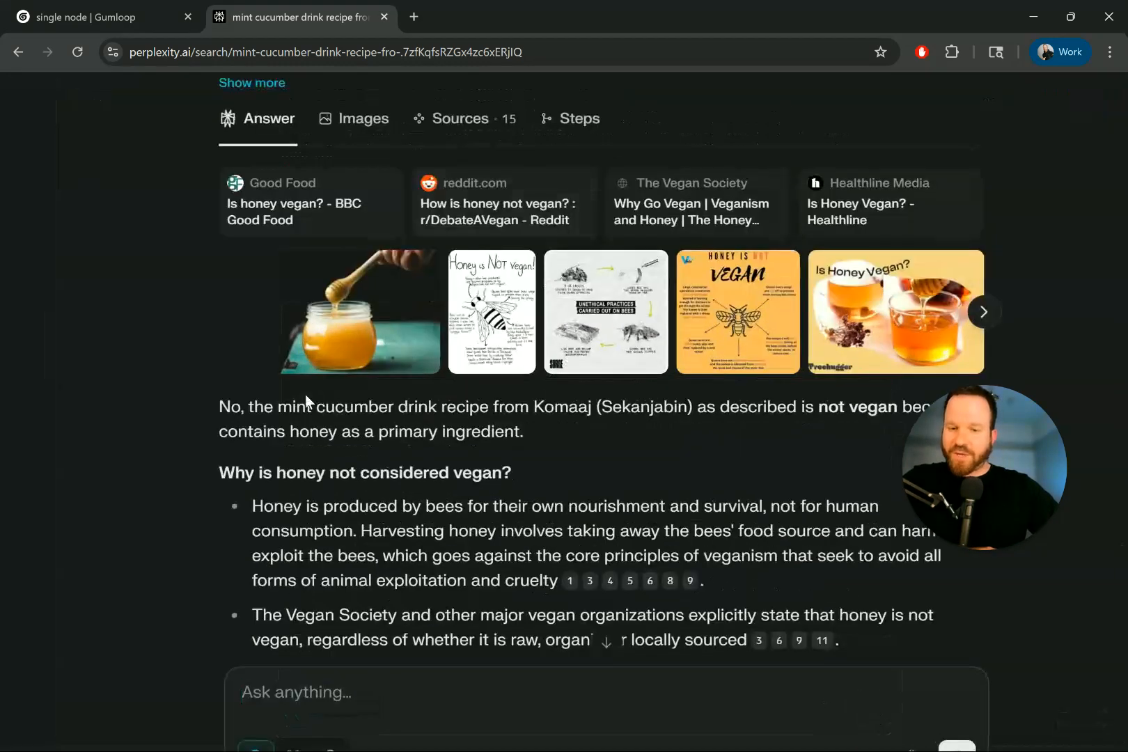
# - Read the answer, noting honey makes the drink non-vegan, then return to Gumloop
pyautogui.scroll(-1, 629, 410)
pyautogui.hscroll(-1, 629, 407)
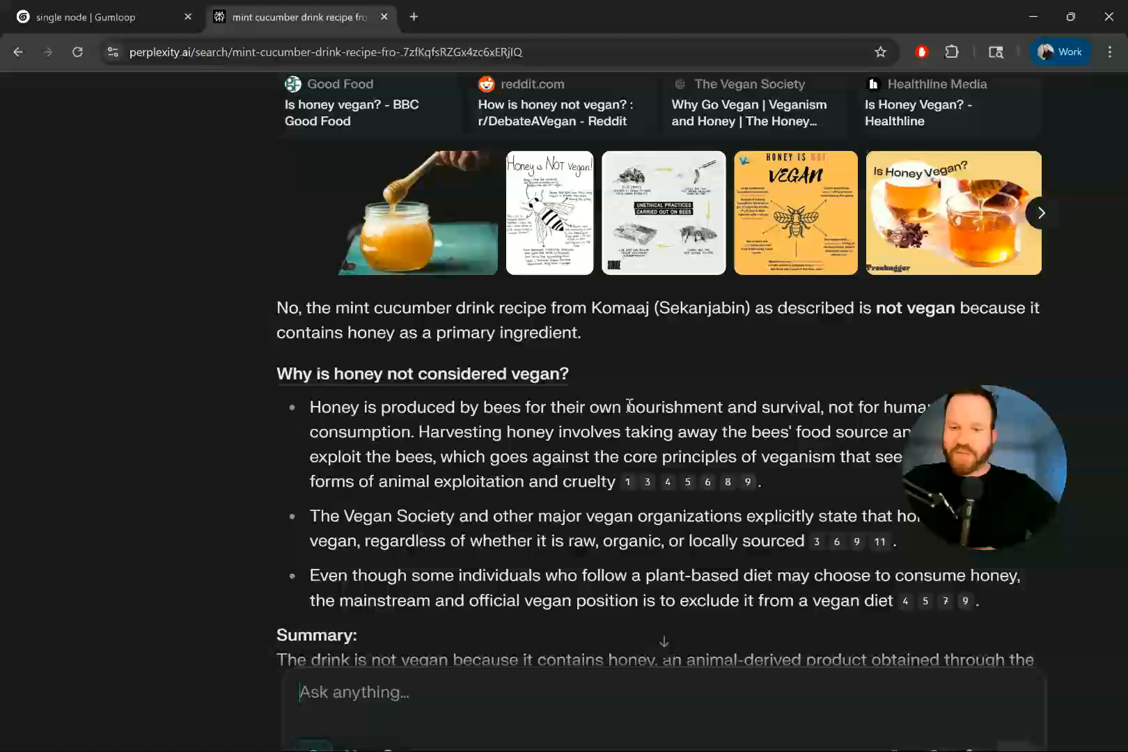
pyautogui.doubleClick(370, 332)
pyautogui.click(97, 17)
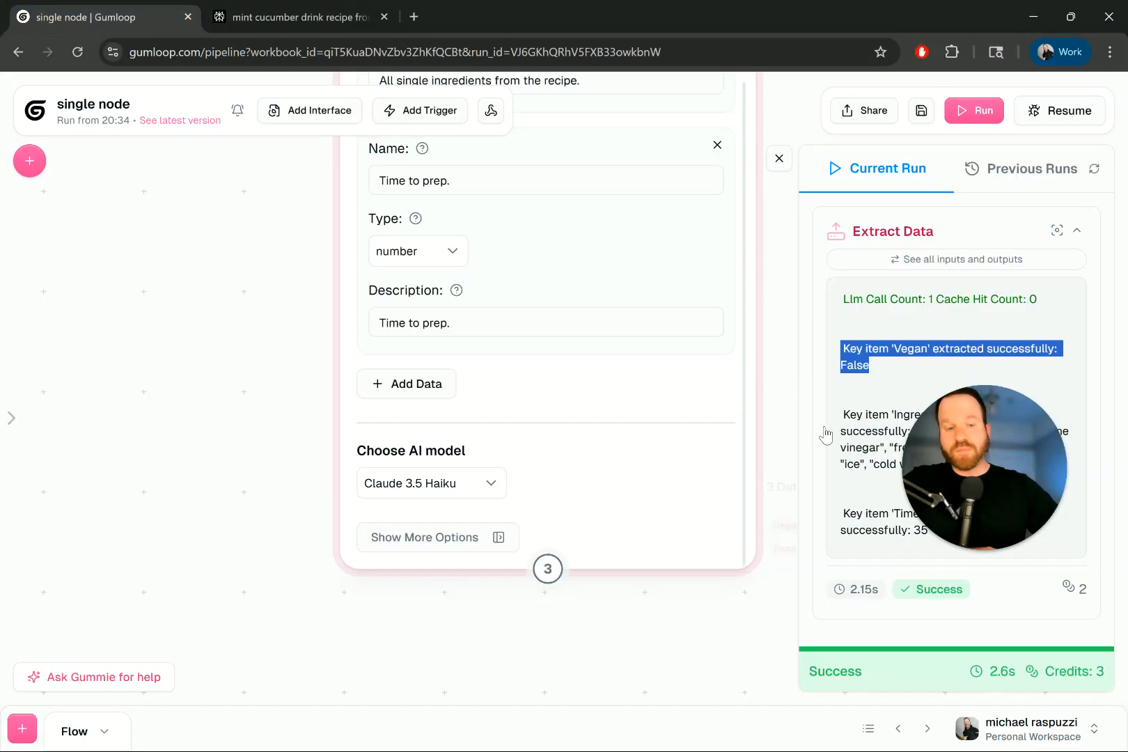
# - Highlight the Ingredients line and the Vegan False result in the run output
pyautogui.click(990, 412)
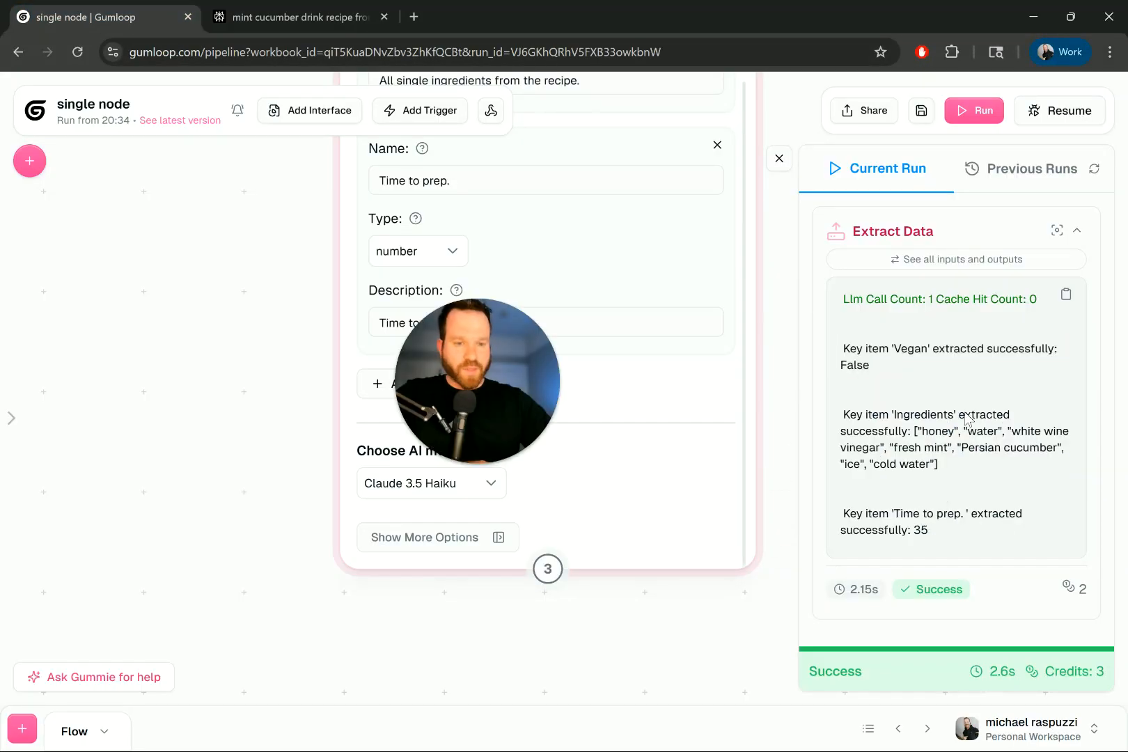
pyautogui.moveTo(934, 425); pyautogui.dragTo(964, 430)
pyautogui.moveTo(849, 414); pyautogui.dragTo(931, 431)
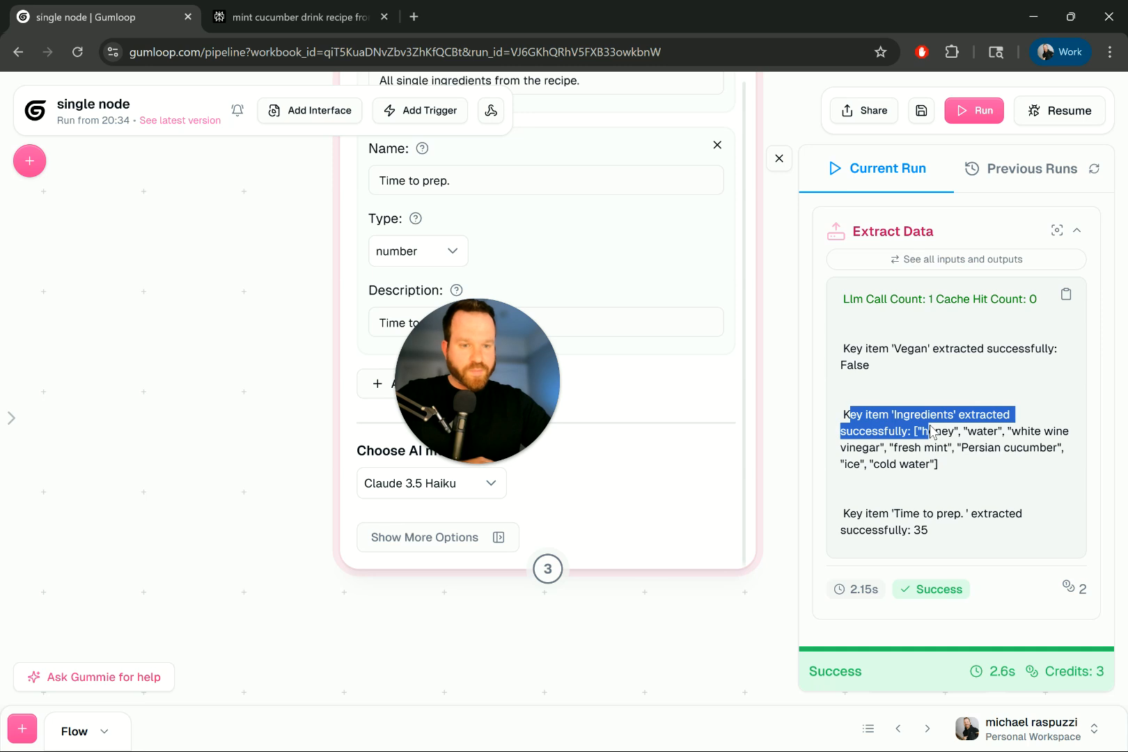
pyautogui.click(931, 430)
pyautogui.moveTo(865, 348); pyautogui.dragTo(999, 383)
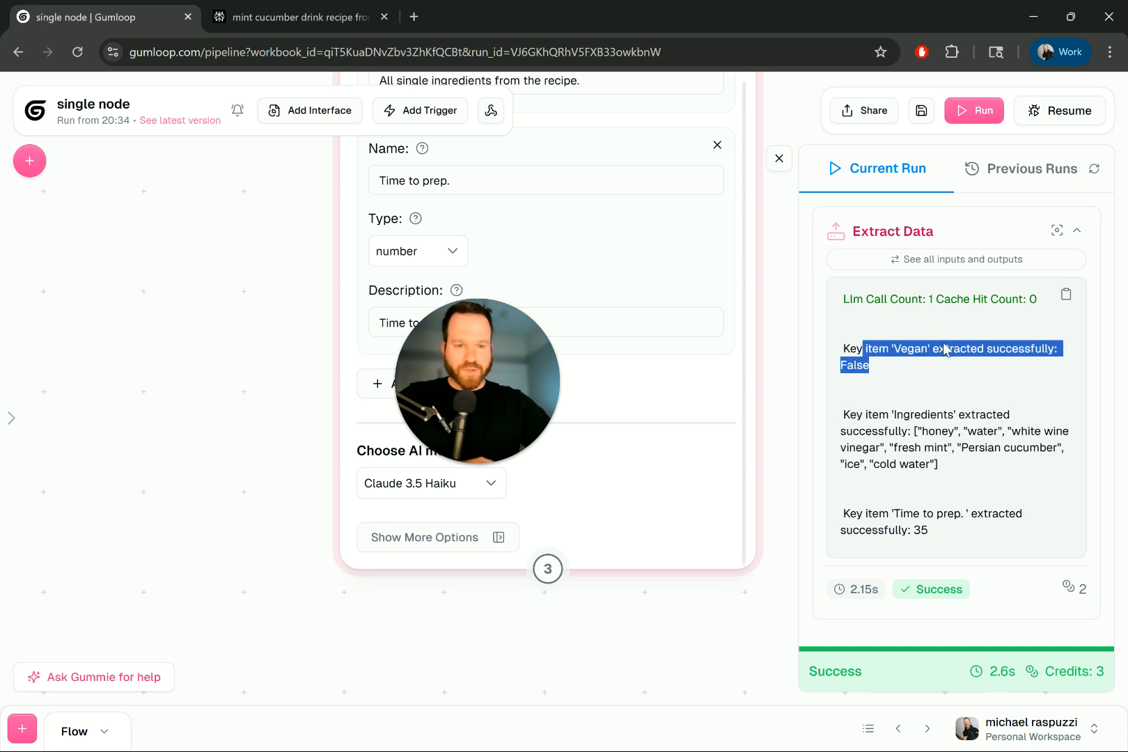
# - Expand the Vegan output in the full inputs and outputs view, then close it
pyautogui.click(928, 263)
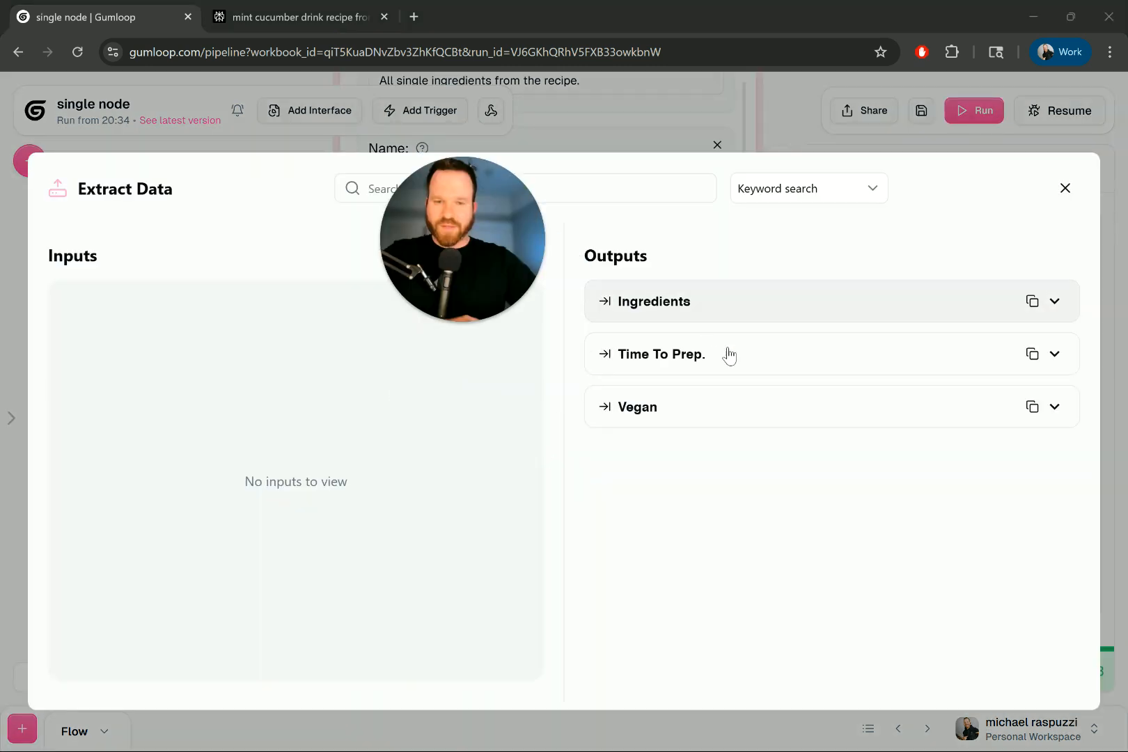
pyautogui.click(679, 411)
pyautogui.doubleClick(794, 456)
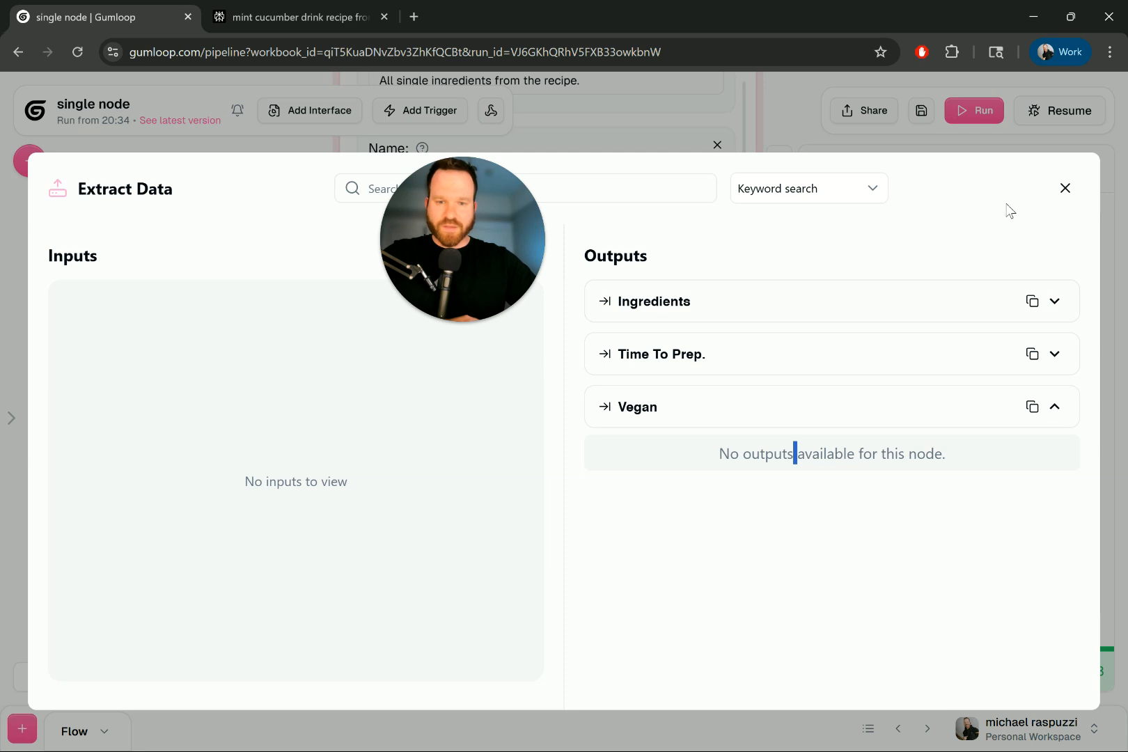
pyautogui.click(1065, 190)
# - Point out honey, white wine vinegar, mint, cucumber and ice among the ingredients, then return to Perplexity
pyautogui.moveTo(891, 349); pyautogui.dragTo(956, 351)
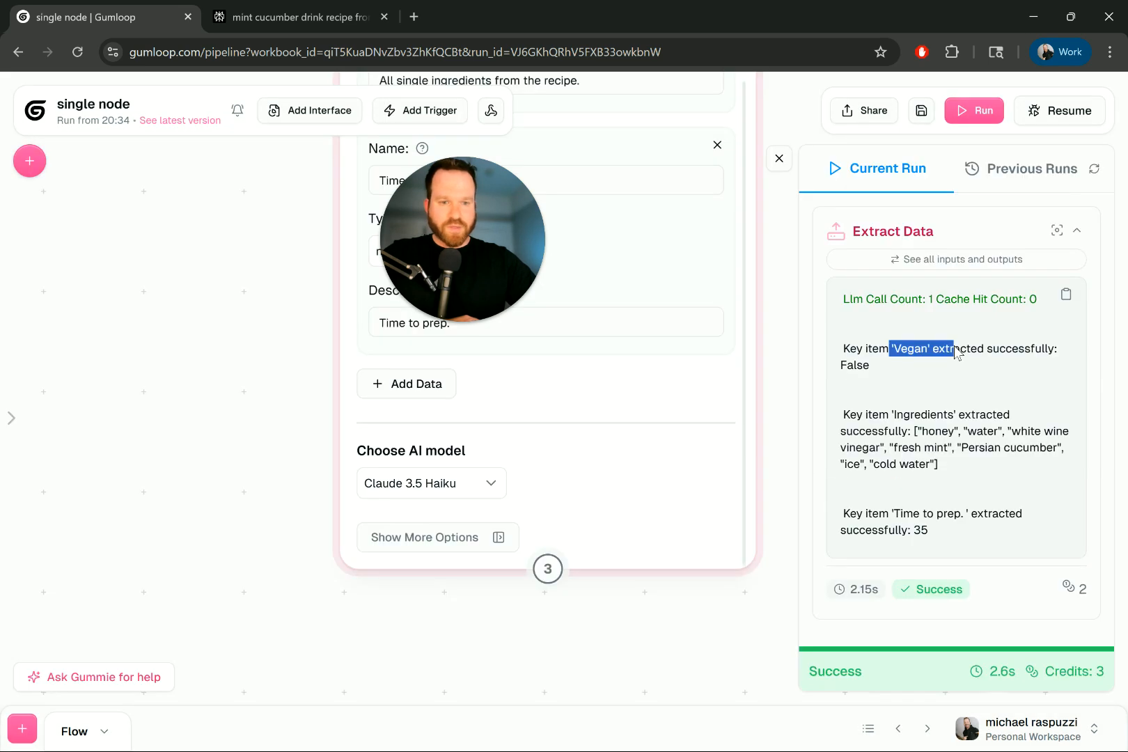
pyautogui.moveTo(863, 414); pyautogui.dragTo(1009, 433)
pyautogui.doubleClick(930, 418)
pyautogui.moveTo(928, 431); pyautogui.dragTo(948, 432)
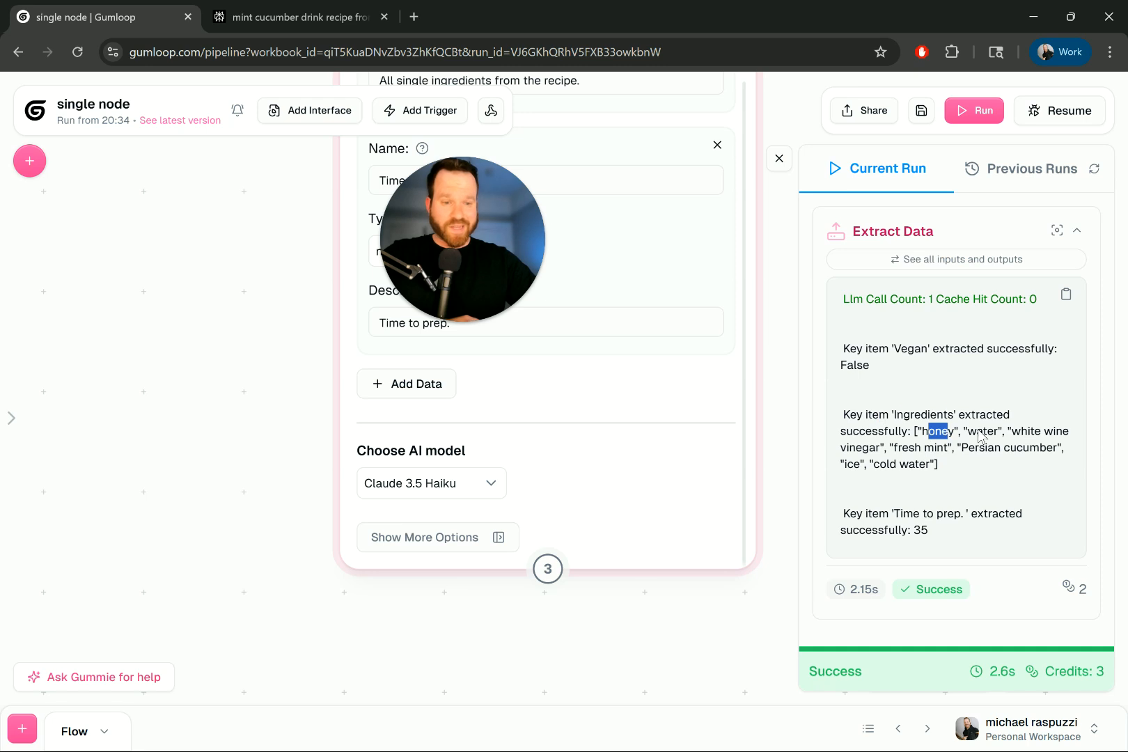
pyautogui.moveTo(1020, 431); pyautogui.dragTo(1055, 431)
pyautogui.moveTo(895, 447); pyautogui.dragTo(1048, 453)
pyautogui.moveTo(846, 464); pyautogui.dragTo(853, 466)
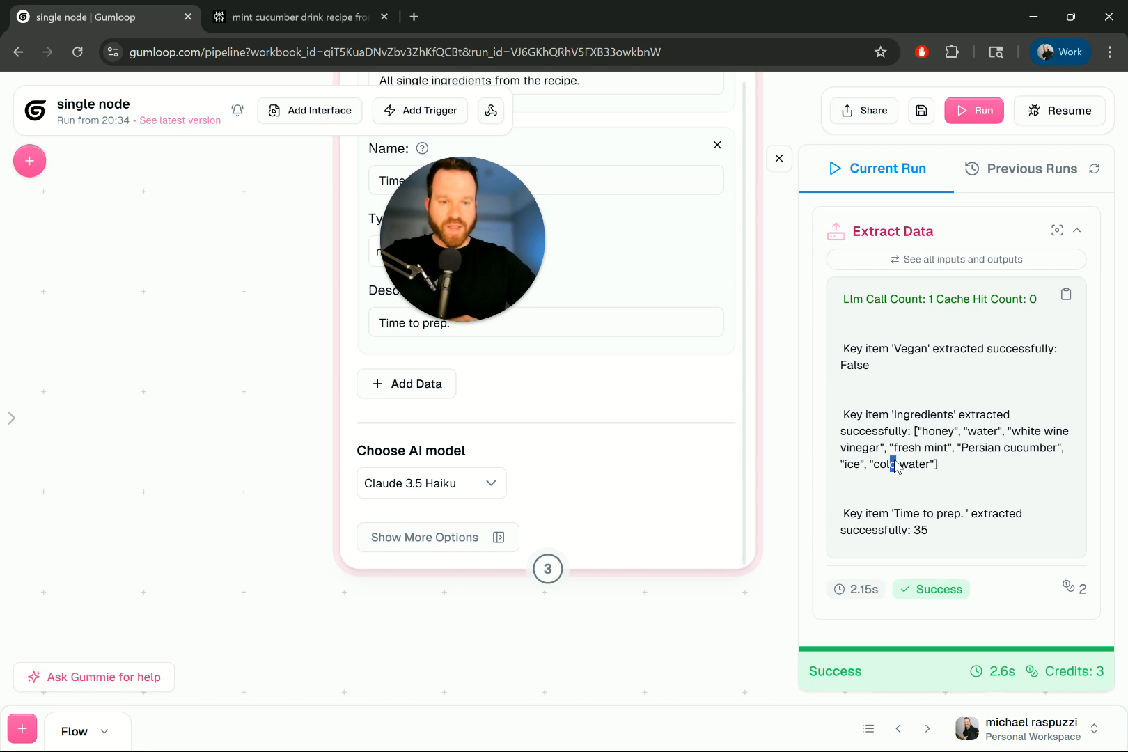
pyautogui.click(300, 16)
pyautogui.scroll(-7, 706, 356)
# - Ask Perplexity to 'list all ingredients' for the pasted recipe, then compare Gumloop's prep time result
pyautogui.click(466, 622)
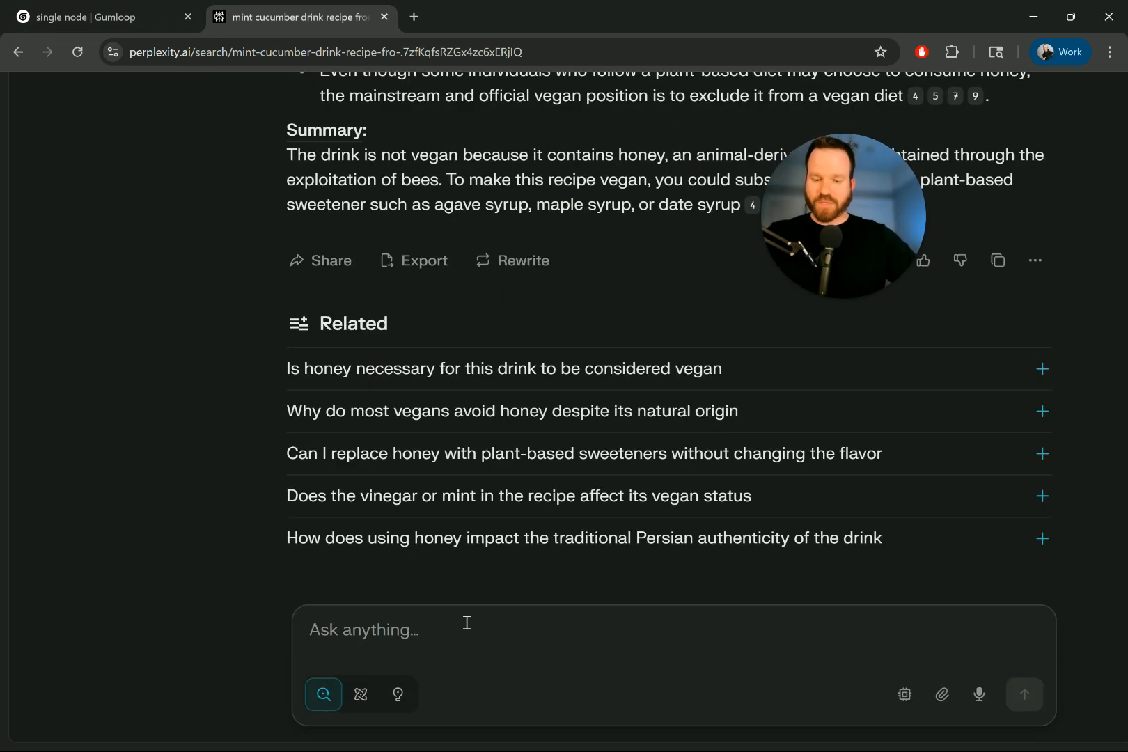
pyautogui.write('list a')
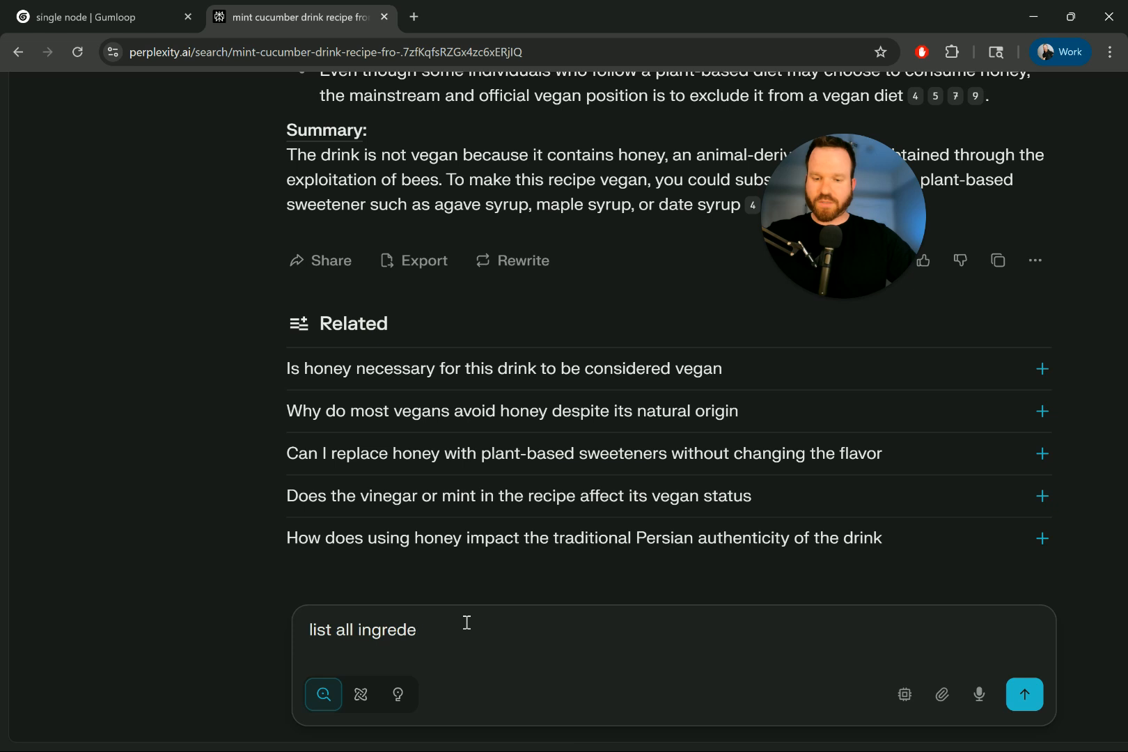
pyautogui.write('ll ingredients')
pyautogui.hotkey('ctrl', 'v')
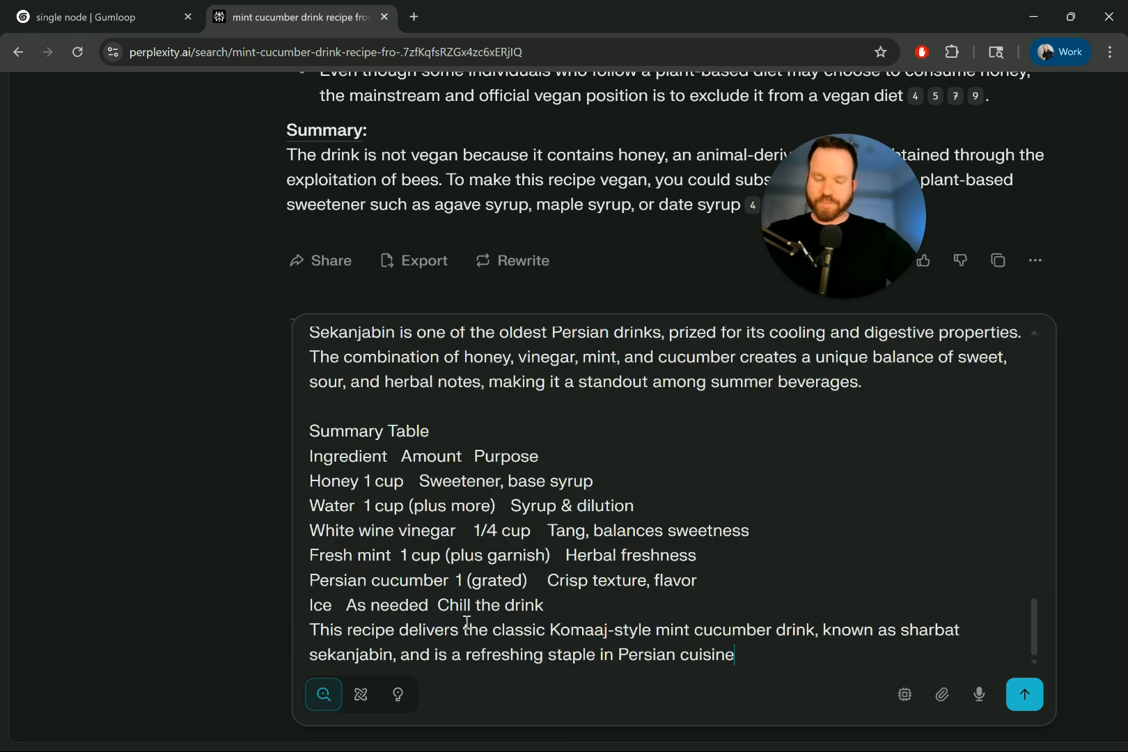
pyautogui.press('Return')
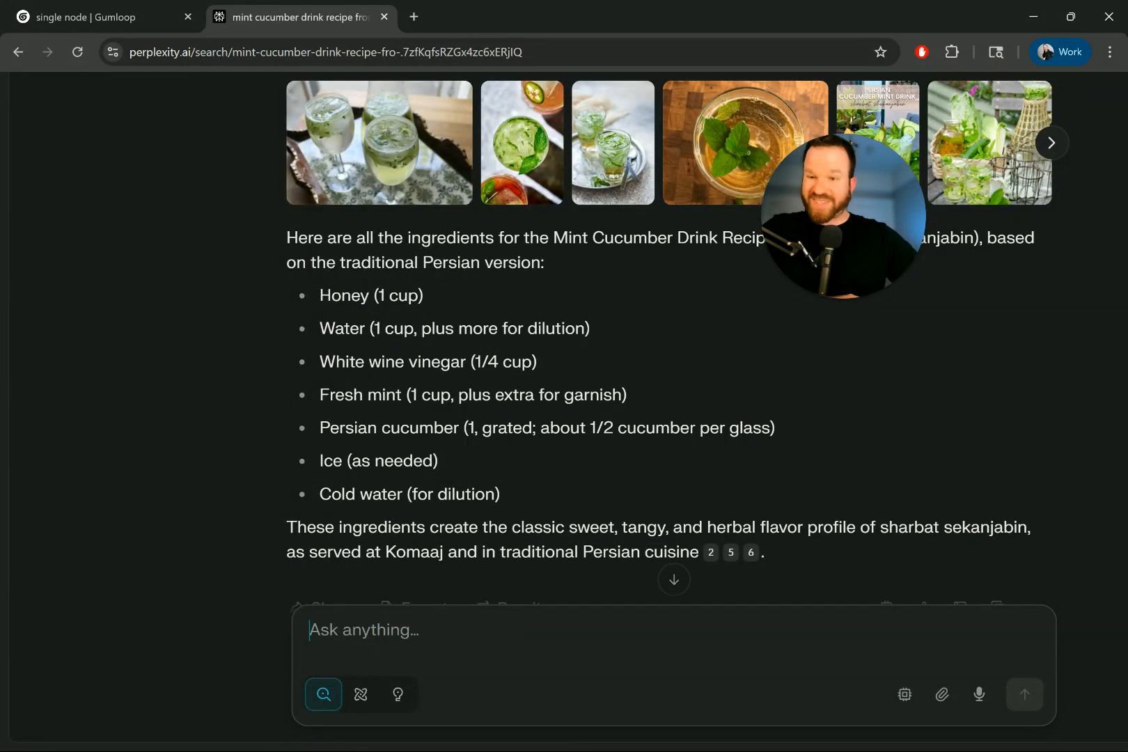
pyautogui.click(139, 16)
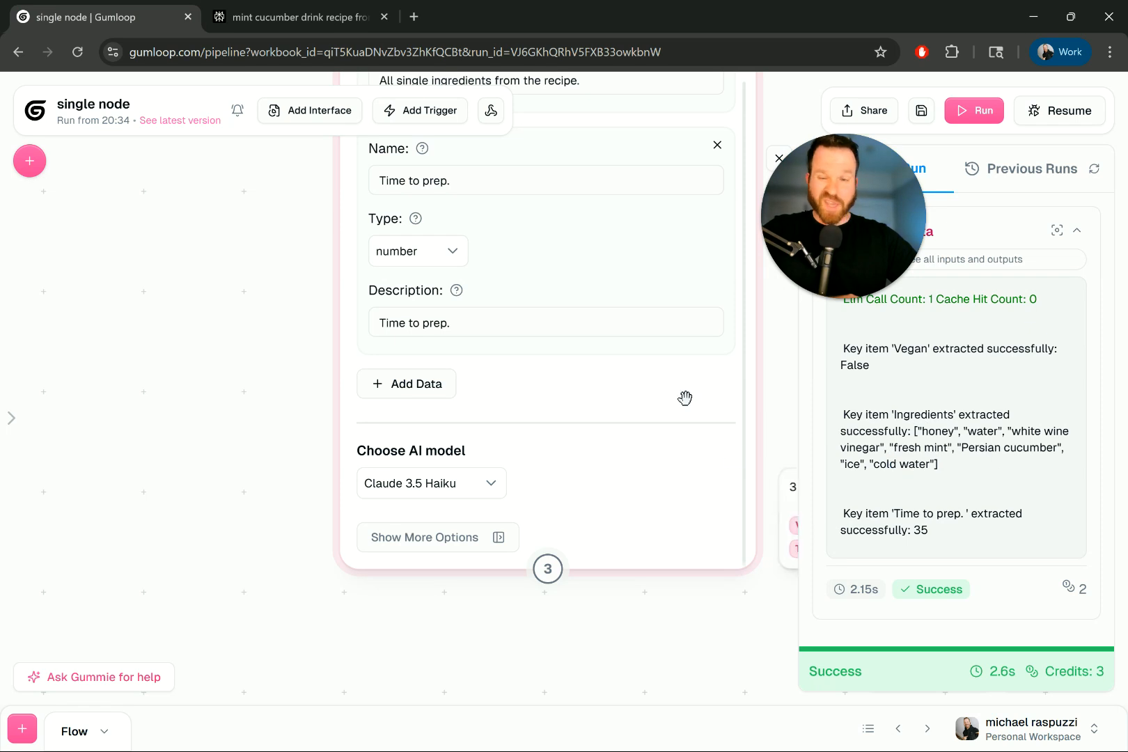
pyautogui.moveTo(852, 517); pyautogui.dragTo(907, 518)
# - Scroll through the Sekanjabin recipe's ingredients on Perplexity, highlighting key lines
pyautogui.click(299, 17)
pyautogui.scroll(-15, 457, 341)
pyautogui.scroll(15, 457, 339)
pyautogui.scroll(3, 570, 369)
pyautogui.scroll(-4, 571, 369)
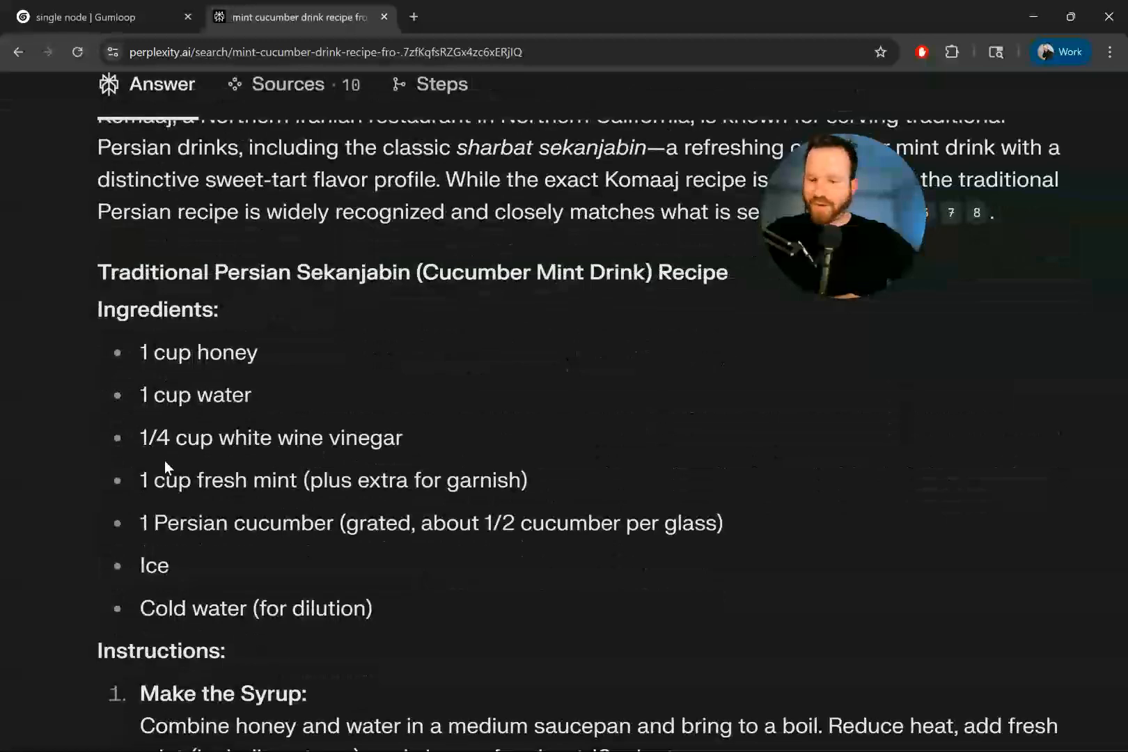
pyautogui.hscroll(-3, 163, 460)
pyautogui.scroll(3, 344, 395)
pyautogui.scroll(-2, 398, 339)
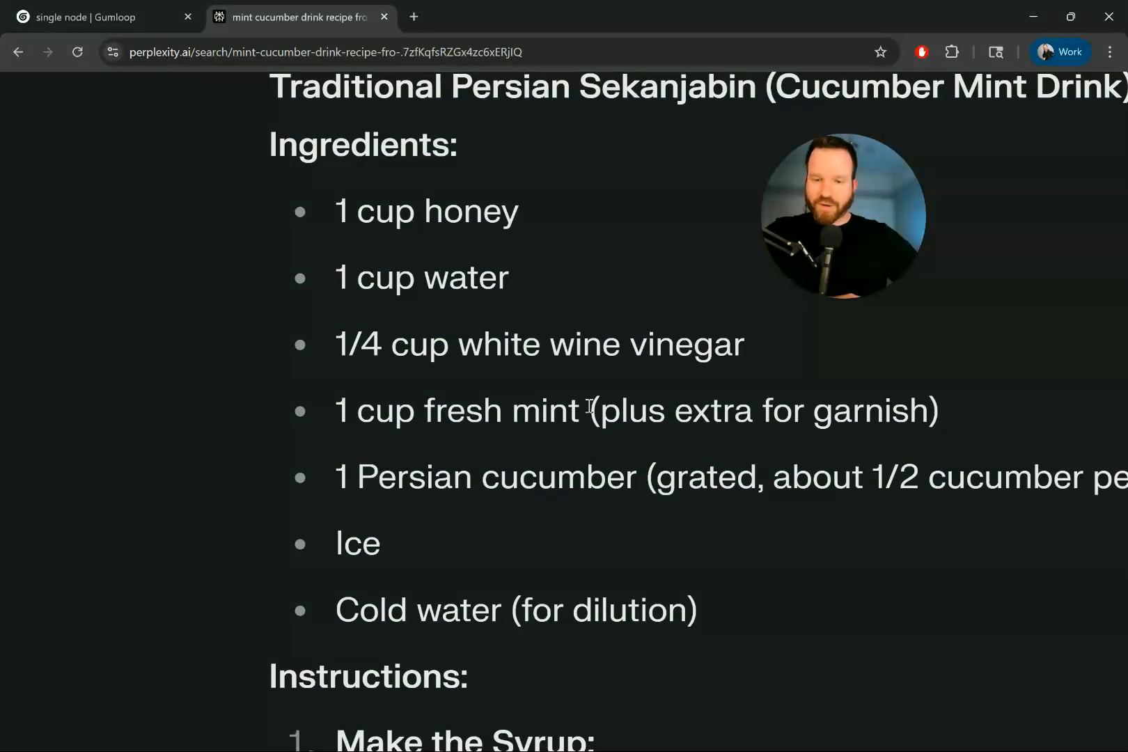
pyautogui.moveTo(430, 539); pyautogui.dragTo(413, 277)
pyautogui.scroll(-5, 413, 275)
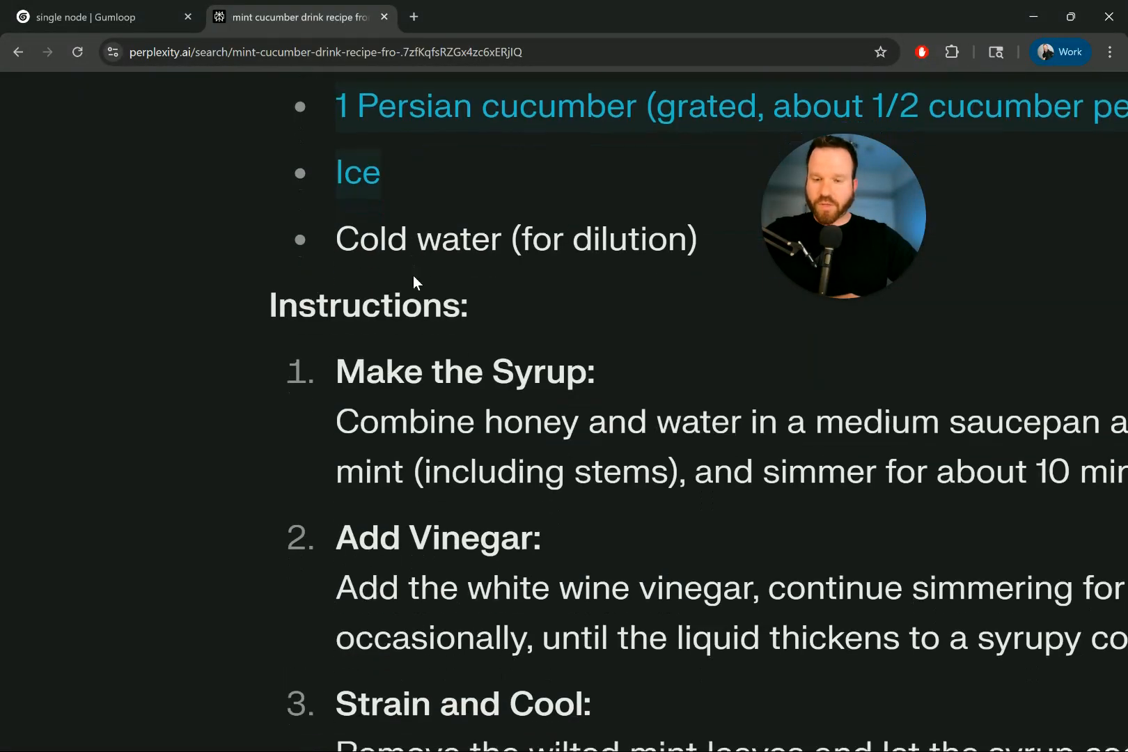
pyautogui.scroll(-3, 413, 275)
pyautogui.scroll(-1, 413, 274)
pyautogui.hscroll(1, 413, 275)
pyautogui.scroll(1, 822, 380)
pyautogui.moveTo(653, 326); pyautogui.dragTo(731, 327)
pyautogui.moveTo(777, 392); pyautogui.dragTo(879, 394)
pyautogui.scroll(-1, 880, 395)
pyautogui.scroll(-4, 882, 396)
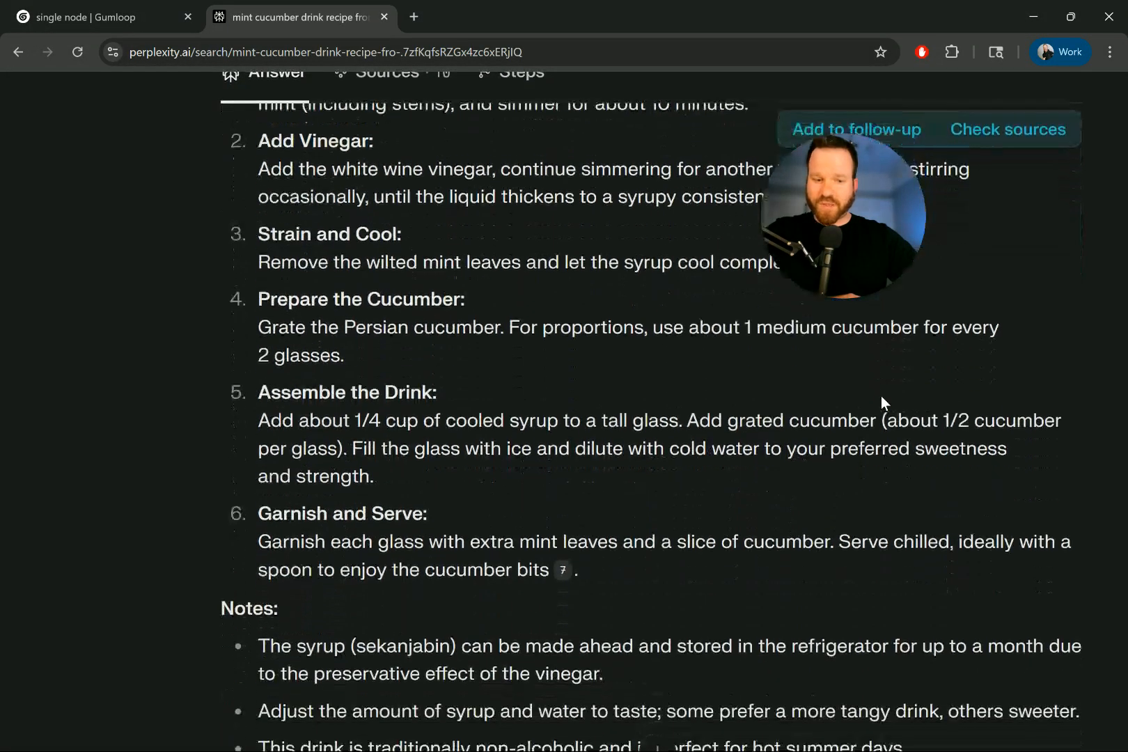
pyautogui.scroll(-4, 882, 397)
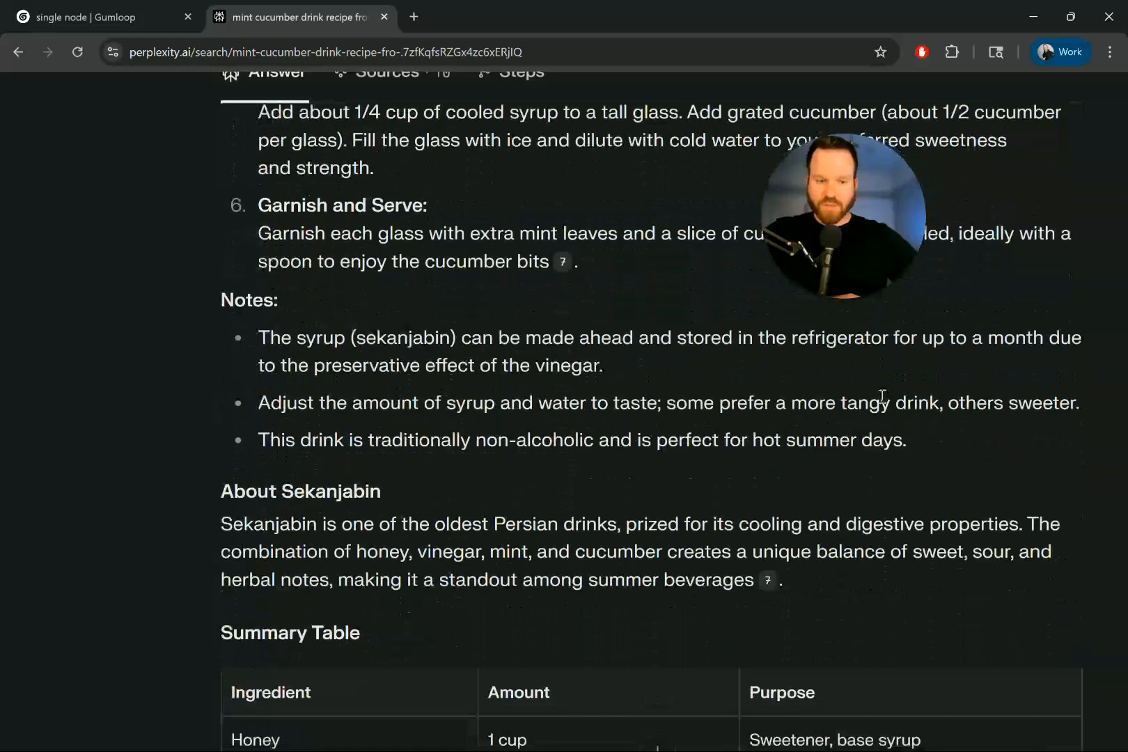
# - Clear the marked text in Gumloop's output and go back to the Perplexity recipe
pyautogui.click(145, 29)
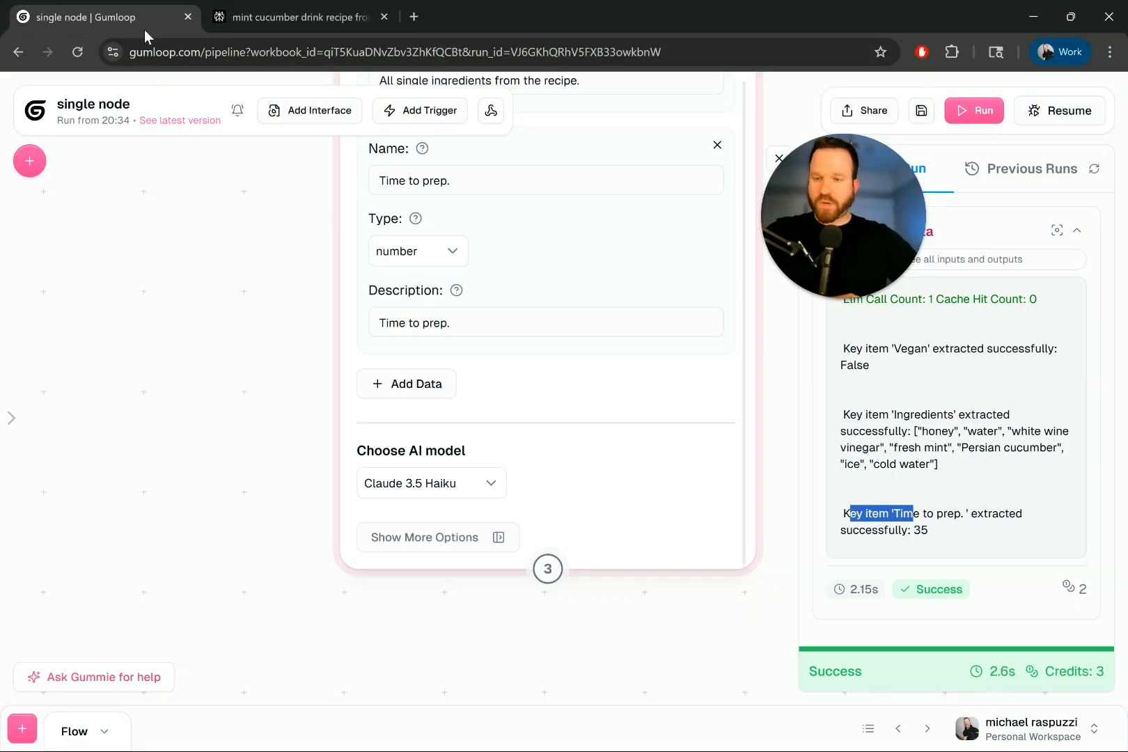
pyautogui.click(926, 531)
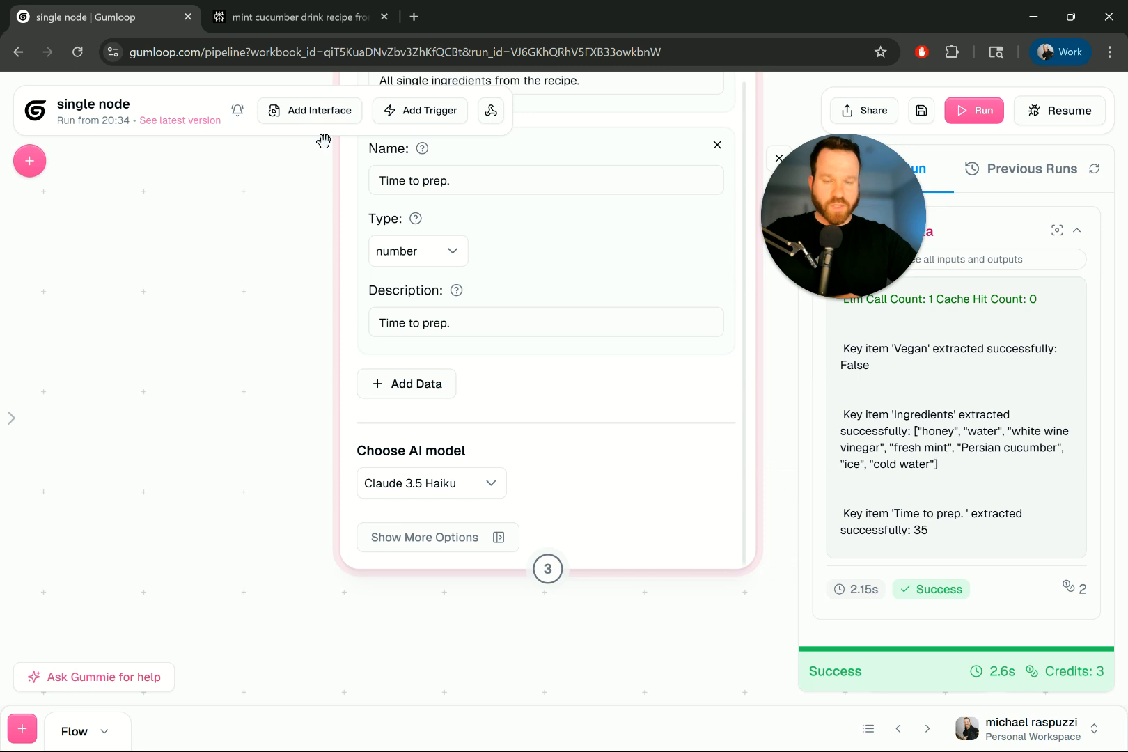
pyautogui.click(298, 21)
pyautogui.scroll(-6, 620, 445)
pyautogui.scroll(10, 586, 424)
pyautogui.scroll(5, 587, 424)
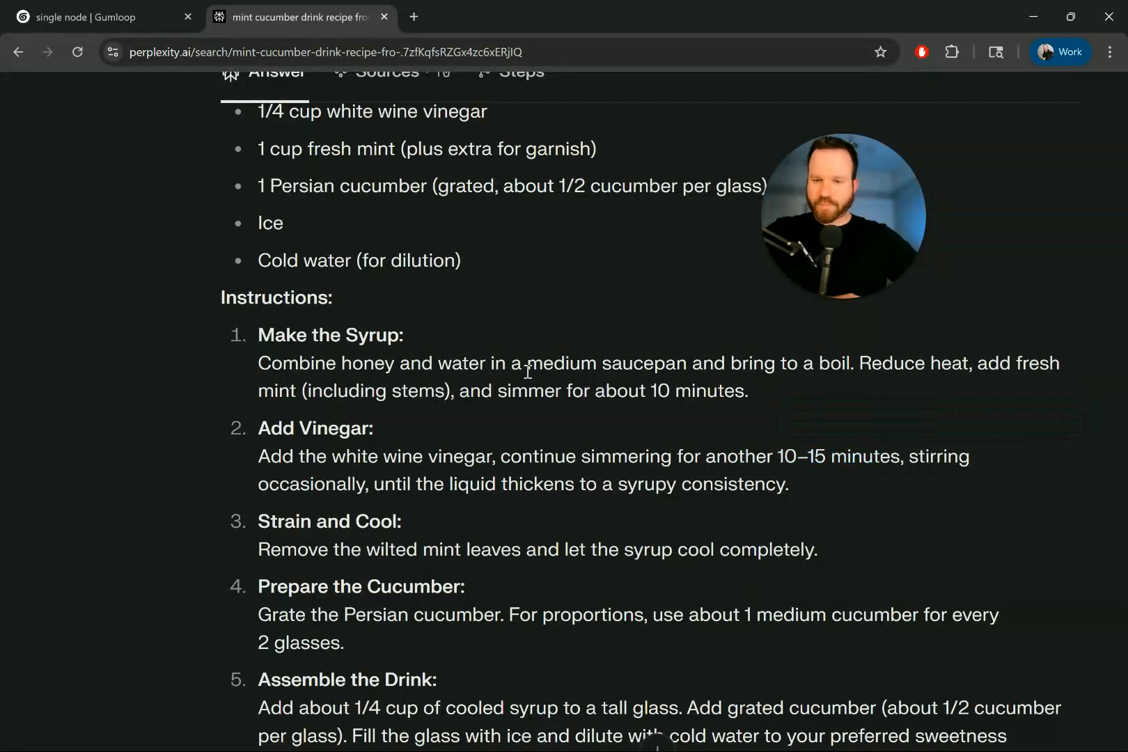
# - Mark the recipe instructions from the step 1 syrup simmering to the step 5 drink assembly amounts
pyautogui.moveTo(460, 366); pyautogui.dragTo(728, 393)
pyautogui.scroll(-1, 626, 388)
pyautogui.moveTo(424, 382); pyautogui.dragTo(863, 387)
pyautogui.scroll(-2, 863, 386)
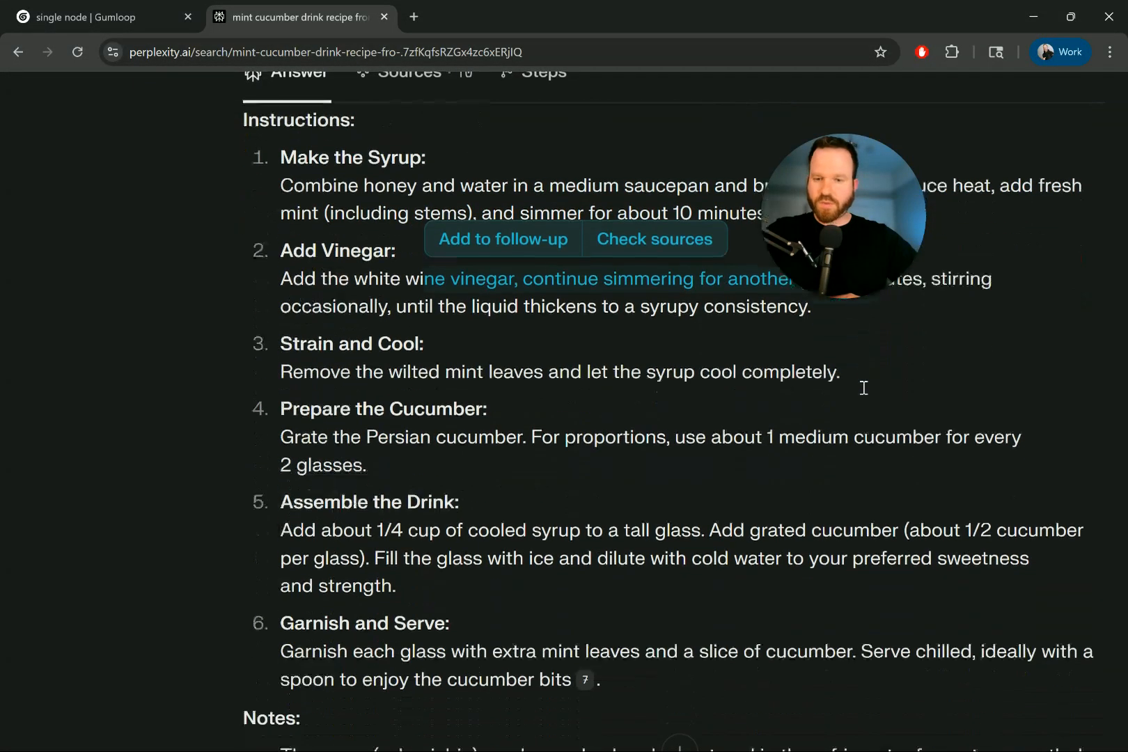
pyautogui.moveTo(569, 376); pyautogui.dragTo(750, 360)
pyautogui.scroll(-1, 694, 383)
pyautogui.moveTo(395, 337); pyautogui.dragTo(800, 342)
pyautogui.scroll(-1, 526, 362)
pyautogui.moveTo(392, 346); pyautogui.dragTo(812, 374)
pyautogui.scroll(-1, 772, 359)
pyautogui.click(868, 418)
pyautogui.scroll(-2, 868, 418)
pyautogui.scroll(-6, 868, 419)
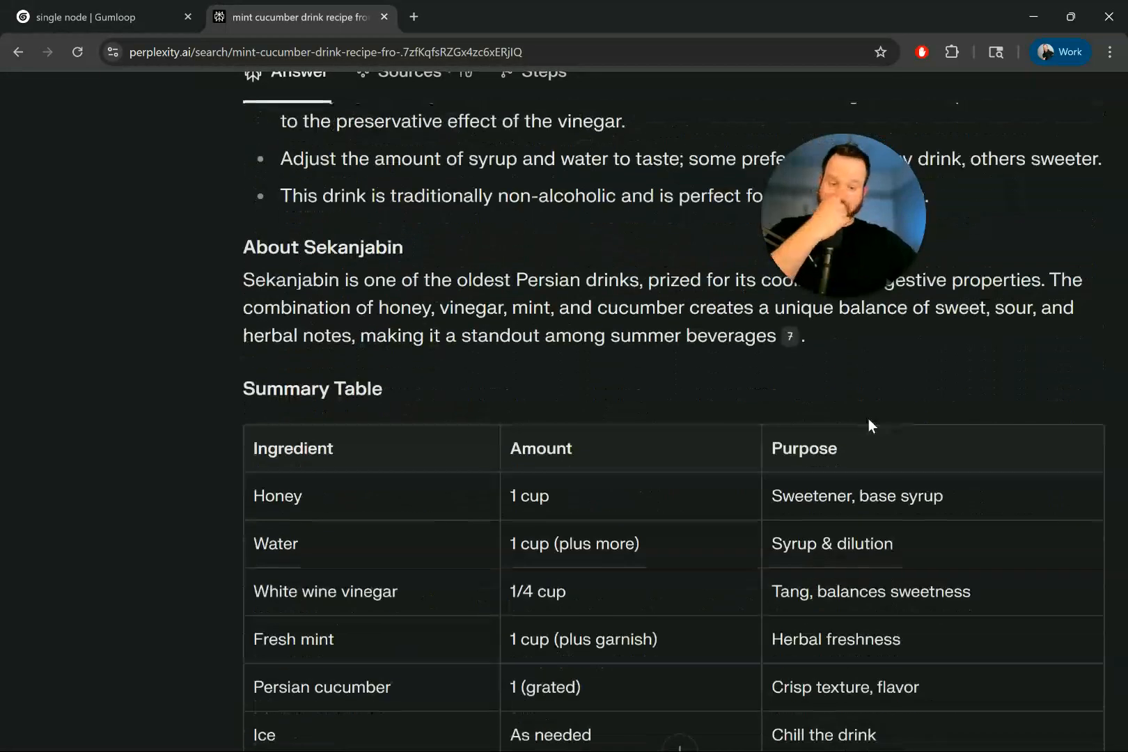
# - Reset the recipe page to normal size, scroll back up, and return to the Gumloop pipeline
pyautogui.hotkey('ctrl', '0')
pyautogui.scroll(6, 577, 381)
pyautogui.scroll(2, 485, 358)
pyautogui.moveTo(653, 469); pyautogui.dragTo(462, 303)
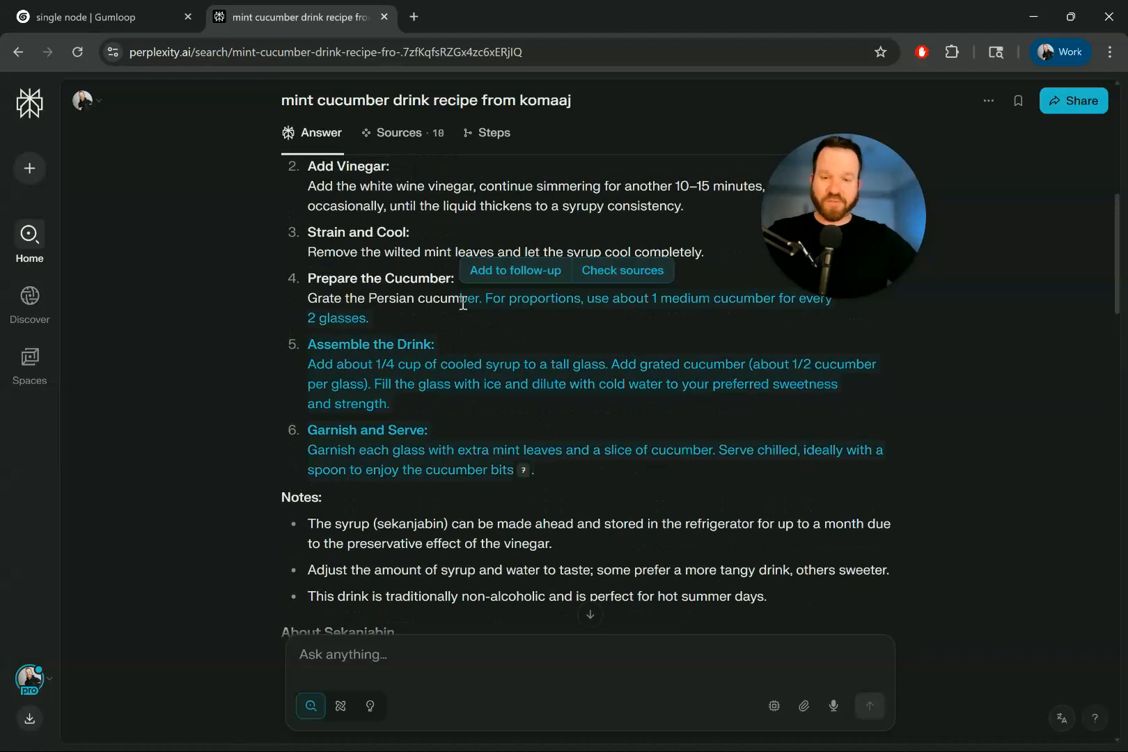
pyautogui.scroll(6, 461, 302)
pyautogui.scroll(3, 461, 302)
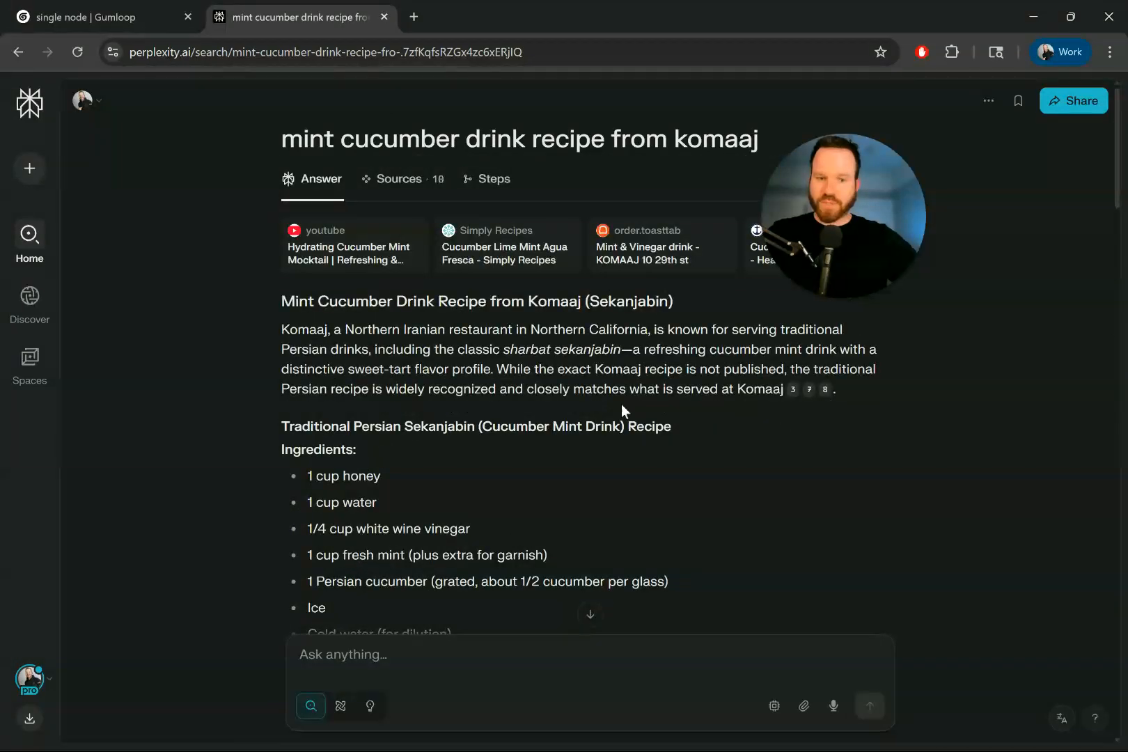
pyautogui.click(139, 25)
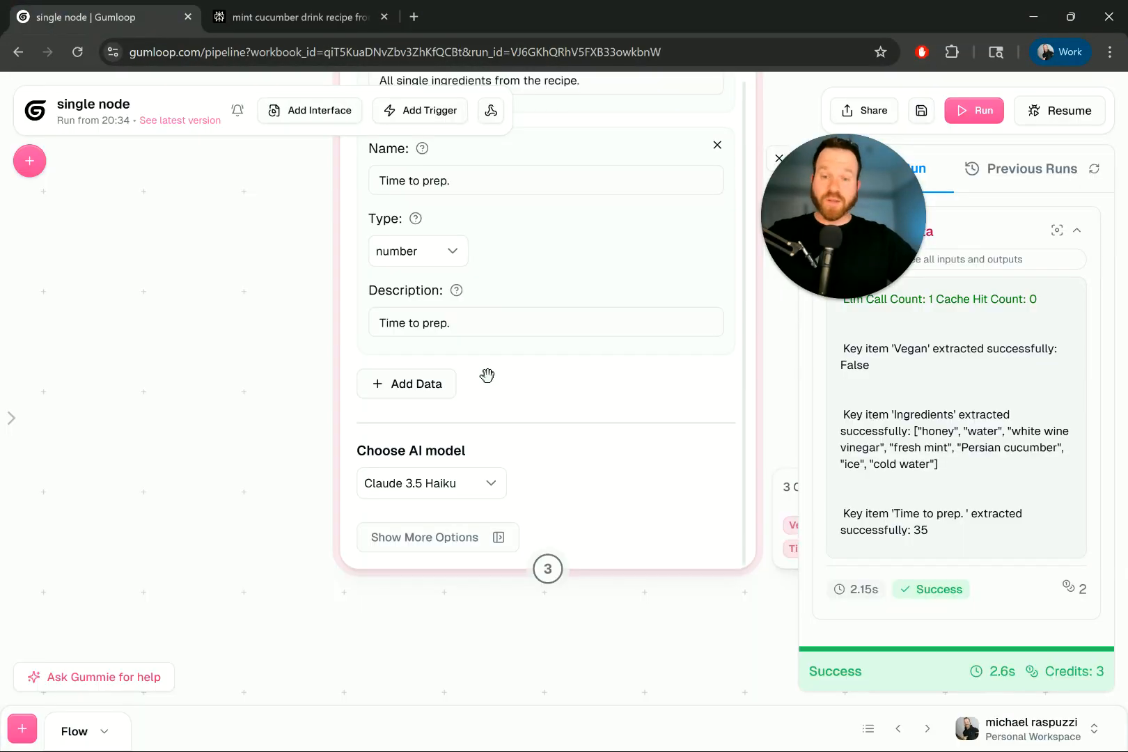
# - Switch the Extract Data node's AI model to Claude 4 Sonnet and save the flow
pyautogui.moveTo(287, 489); pyautogui.dragTo(281, 673)
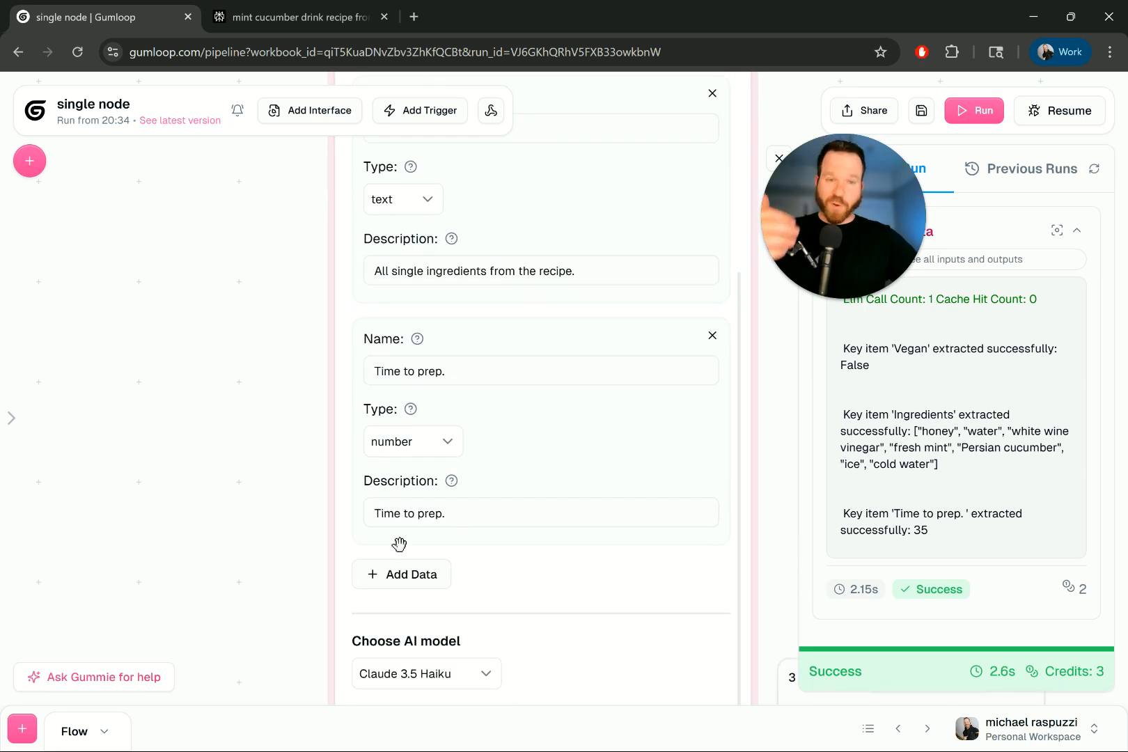
pyautogui.moveTo(258, 581); pyautogui.dragTo(294, 507)
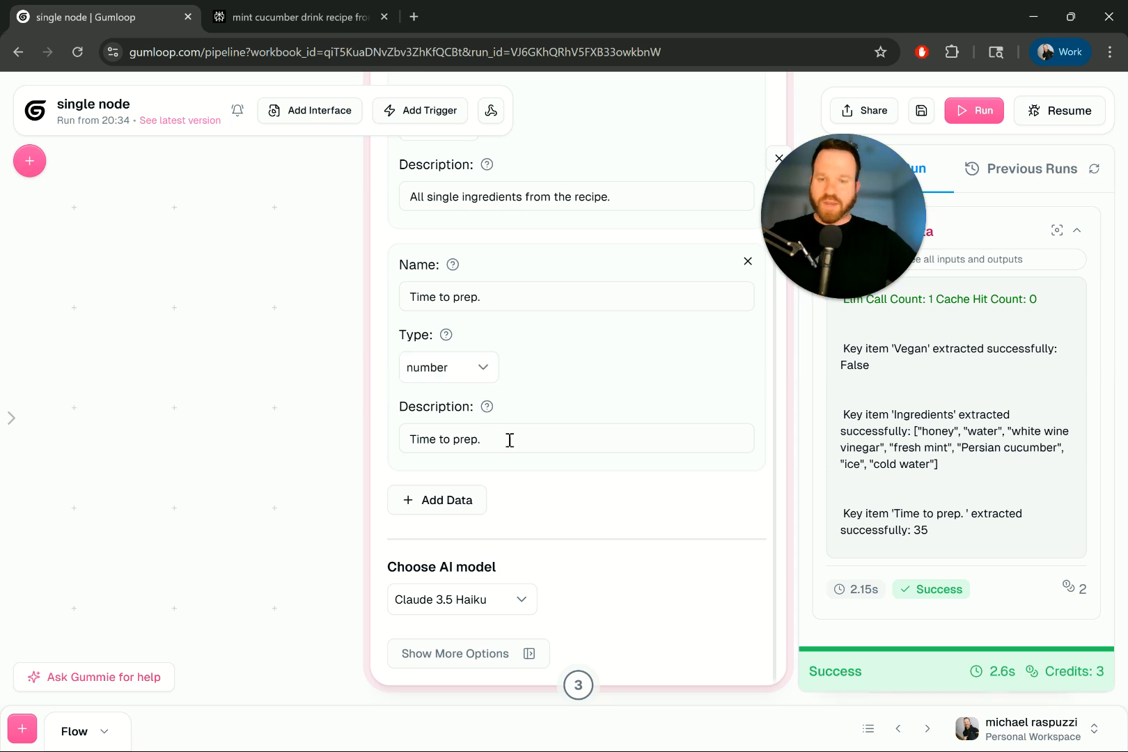
pyautogui.moveTo(961, 535); pyautogui.dragTo(835, 521)
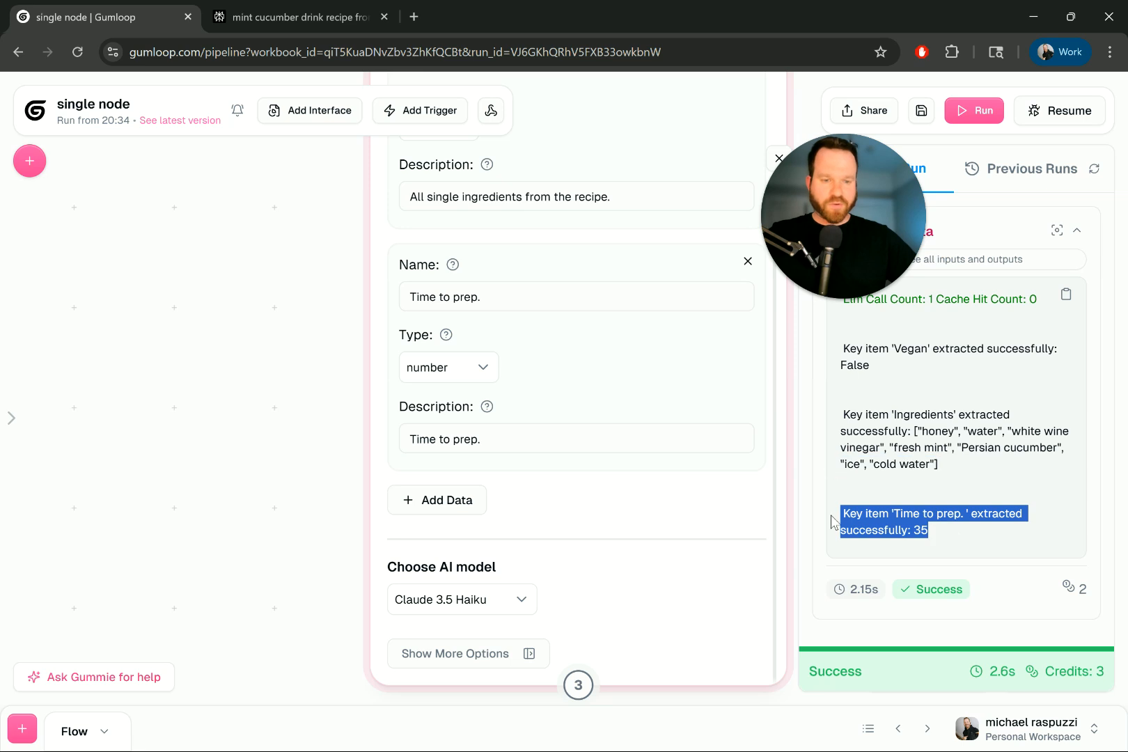
pyautogui.click(515, 599)
pyautogui.scroll(-3, 561, 471)
pyautogui.scroll(2, 468, 517)
pyautogui.scroll(-2, 468, 516)
pyautogui.click(465, 493)
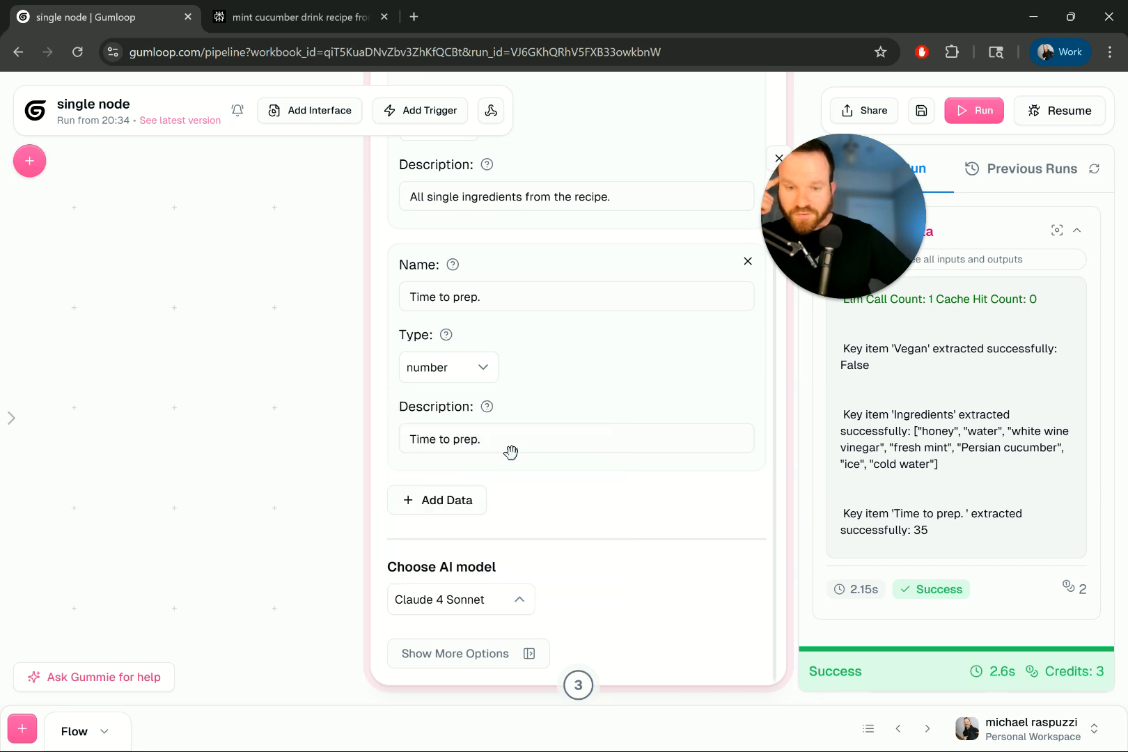
pyautogui.click(918, 113)
# - Rerun the flow, confirm the extracted prep time 35, and check the full inputs and outputs
pyautogui.click(973, 110)
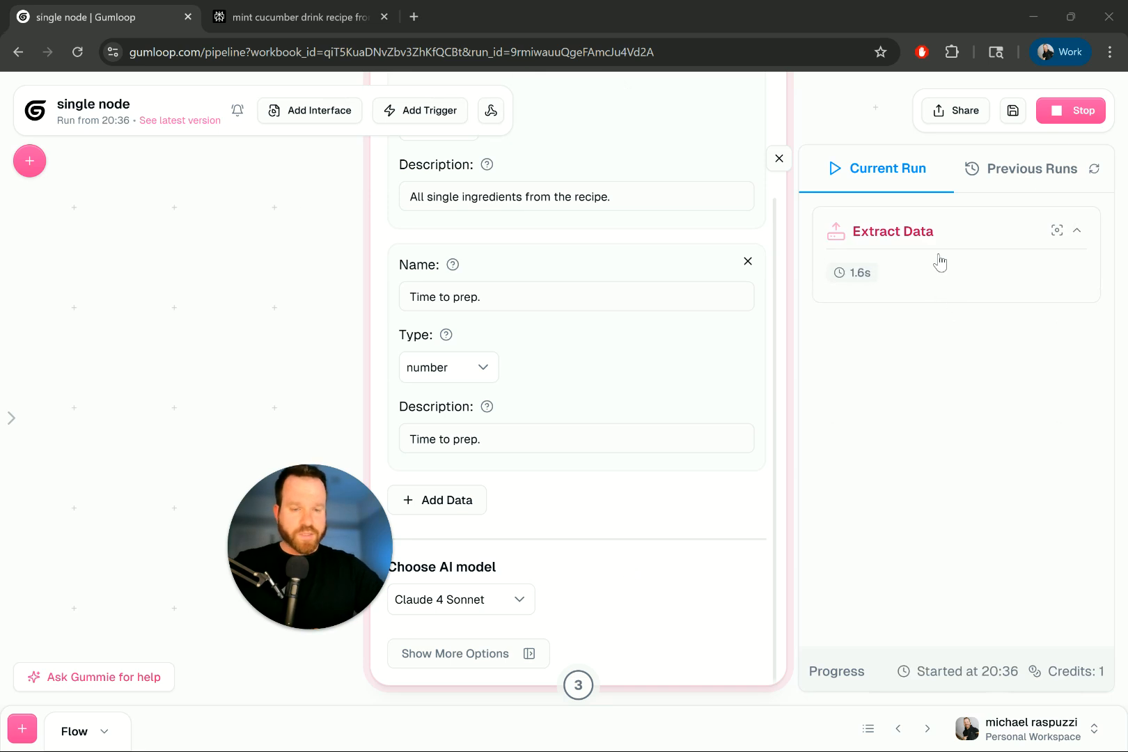
pyautogui.moveTo(930, 530); pyautogui.dragTo(917, 531)
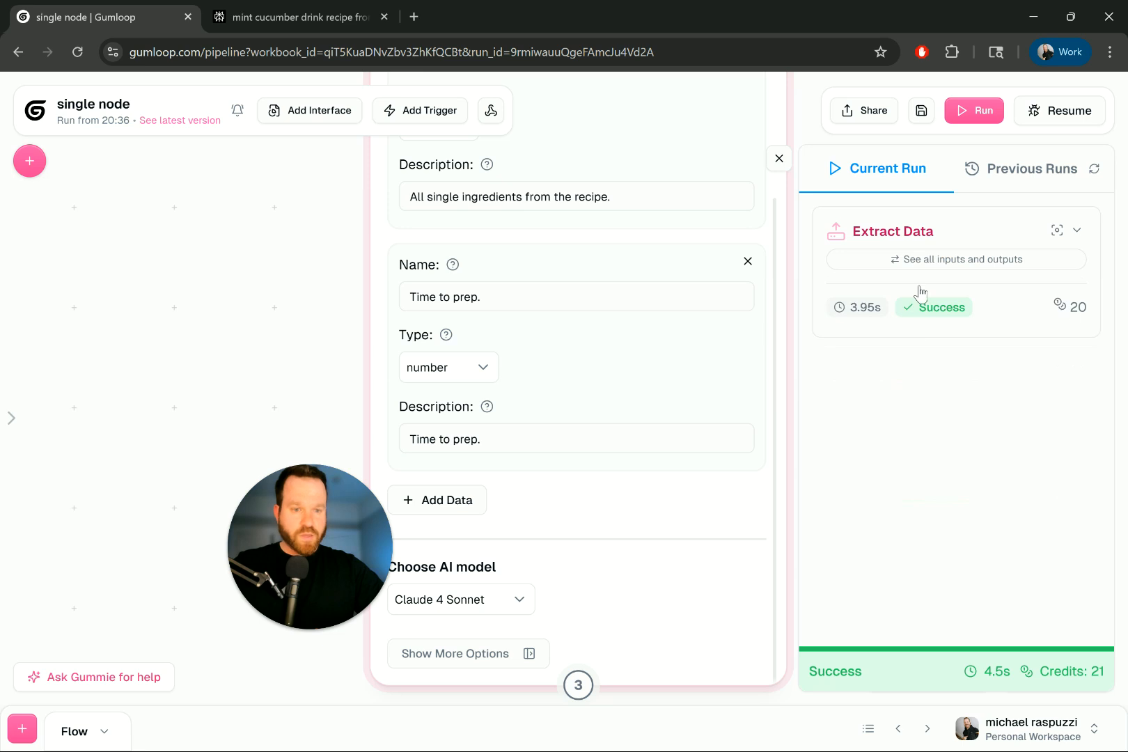
pyautogui.click(933, 264)
pyautogui.click(1063, 187)
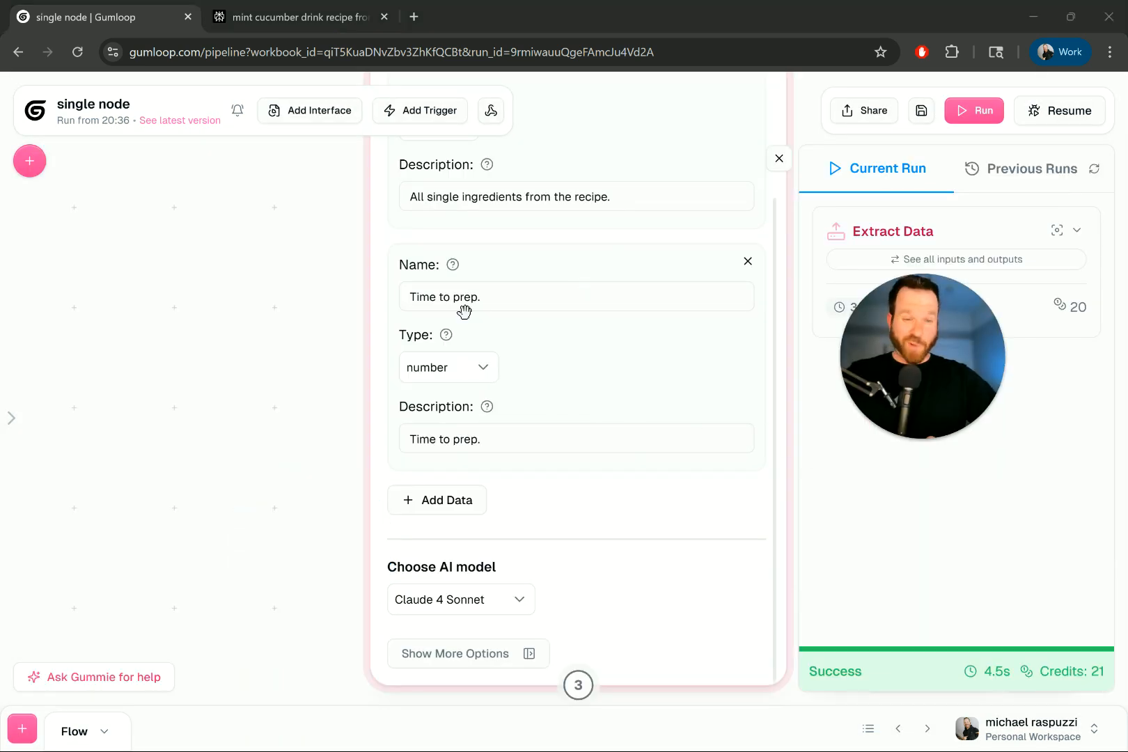
pyautogui.scroll(3, 515, 326)
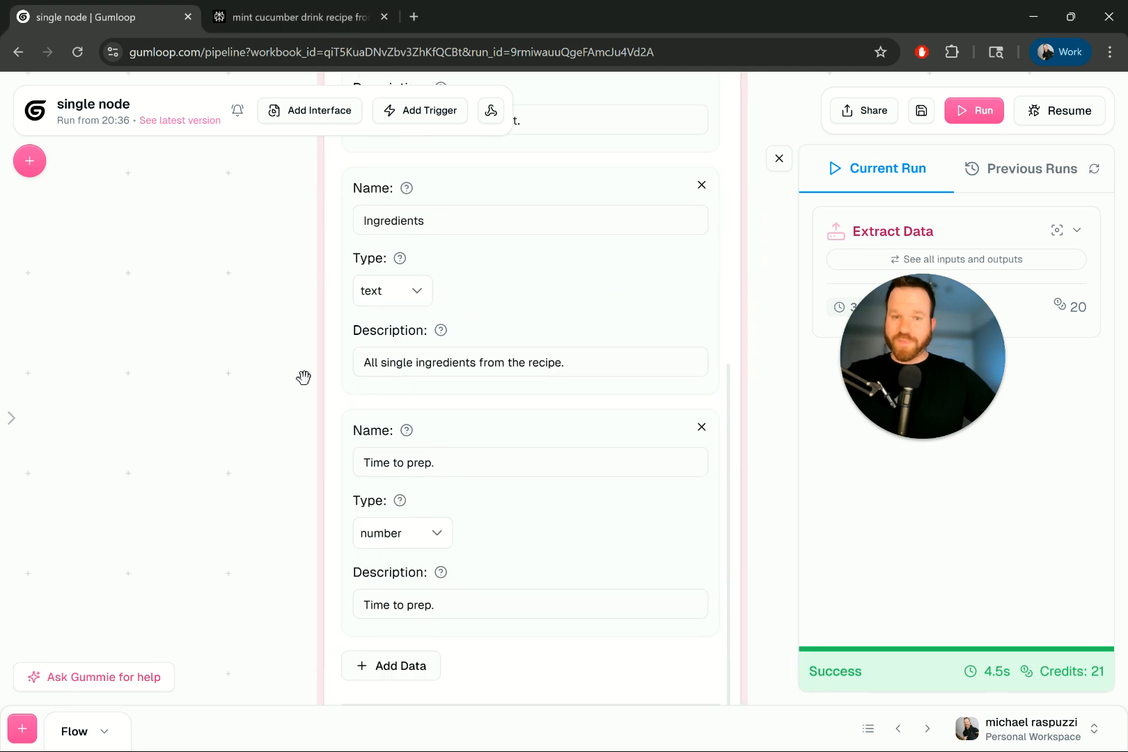
pyautogui.scroll(4, 444, 265)
pyautogui.moveTo(277, 294); pyautogui.dragTo(277, 338)
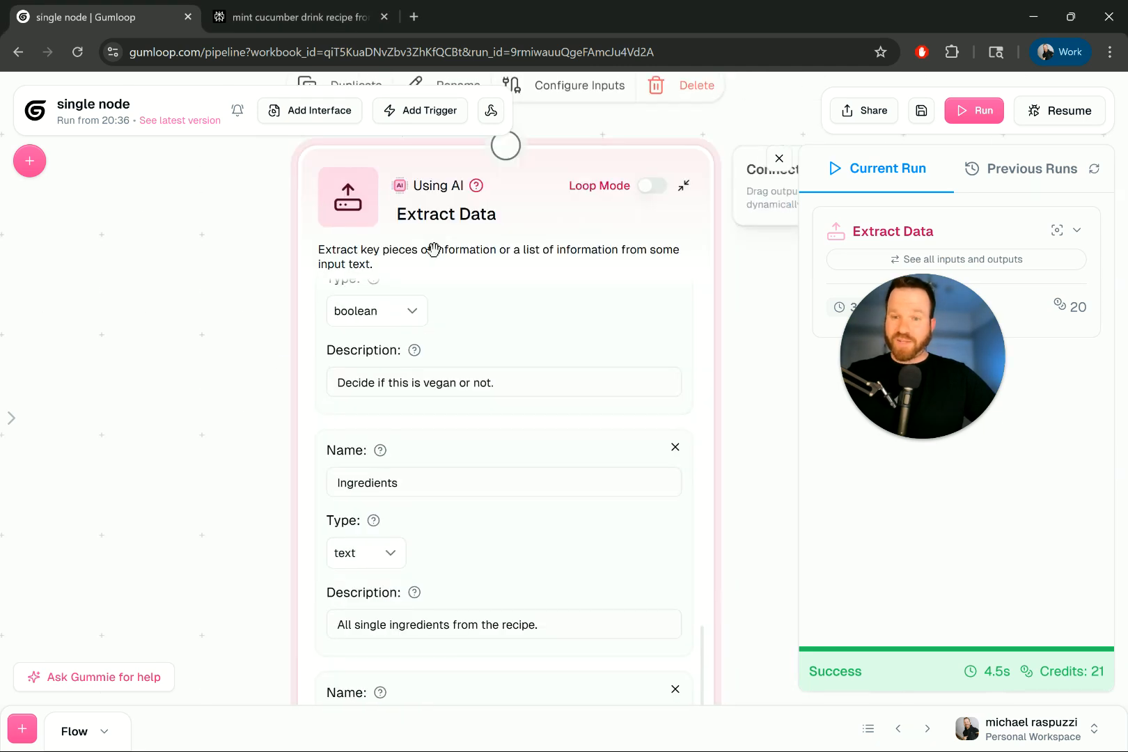
pyautogui.scroll(-1, 433, 249)
pyautogui.scroll(-1, 735, 317)
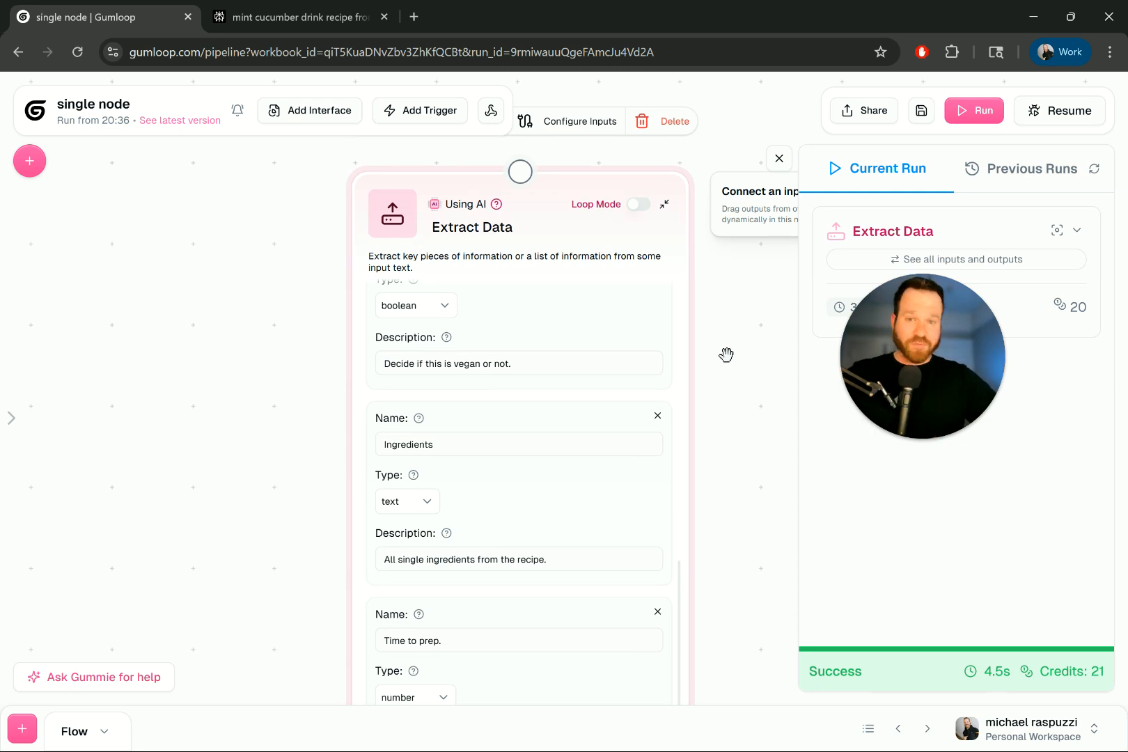
pyautogui.scroll(-7, 733, 387)
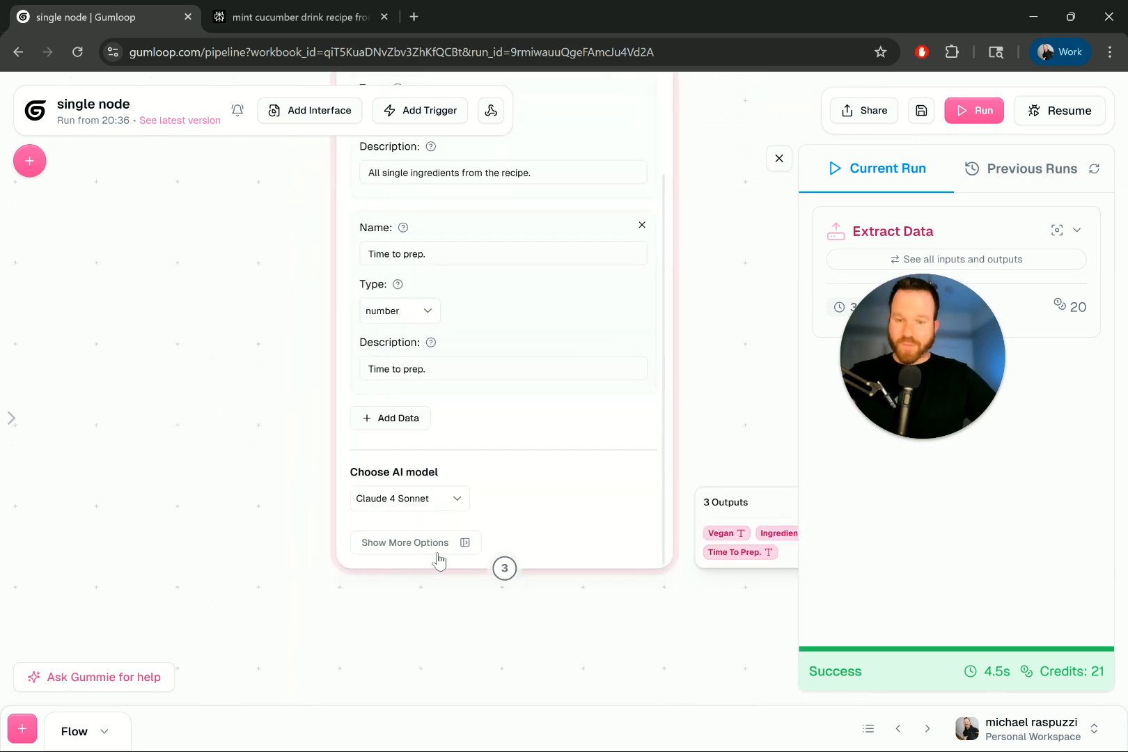
pyautogui.click(438, 557)
pyautogui.scroll(7, 724, 217)
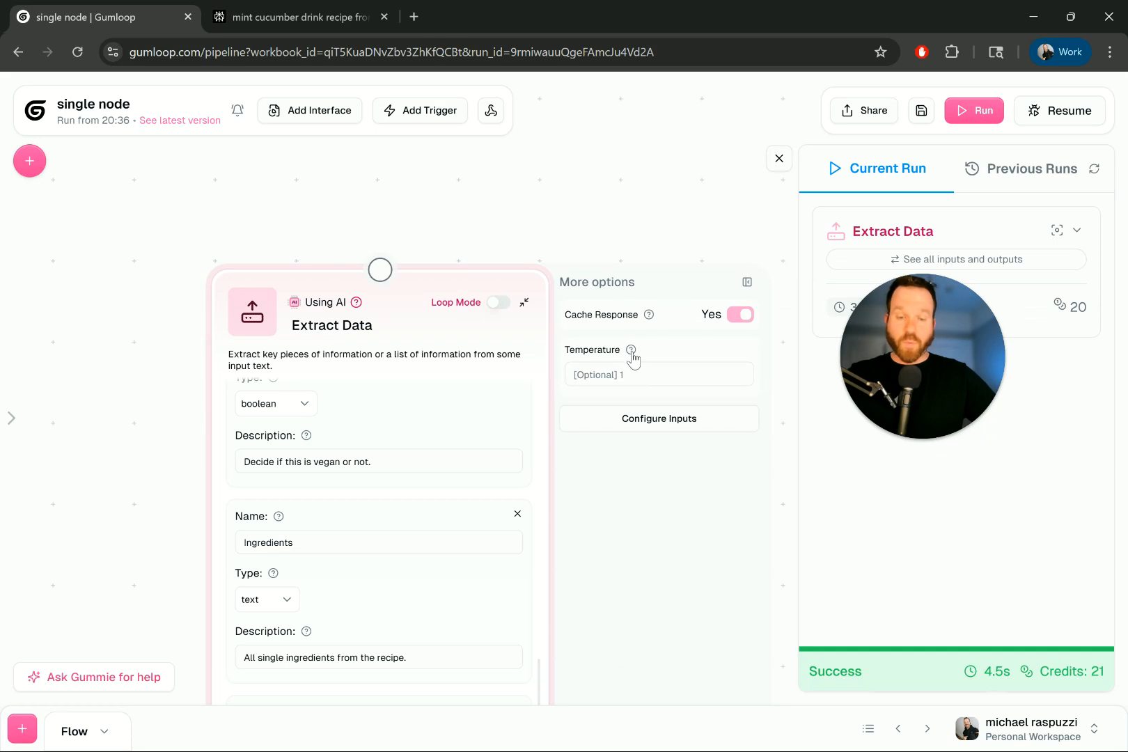
pyautogui.moveTo(633, 354)
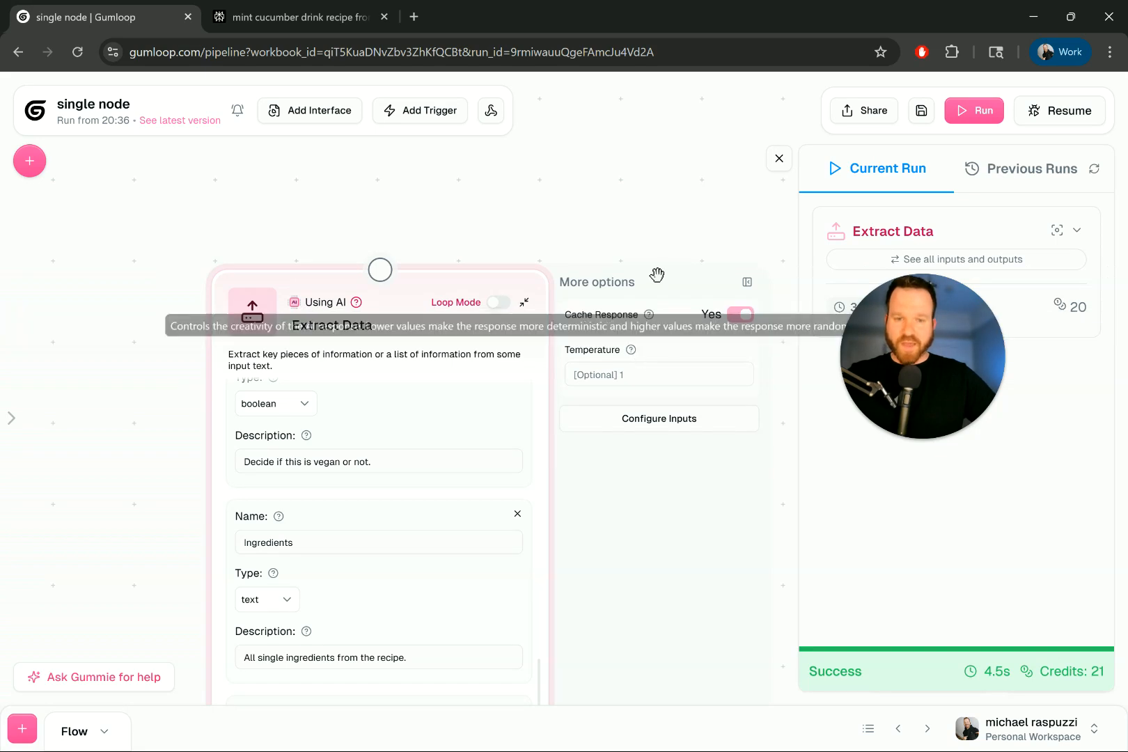
pyautogui.click(746, 284)
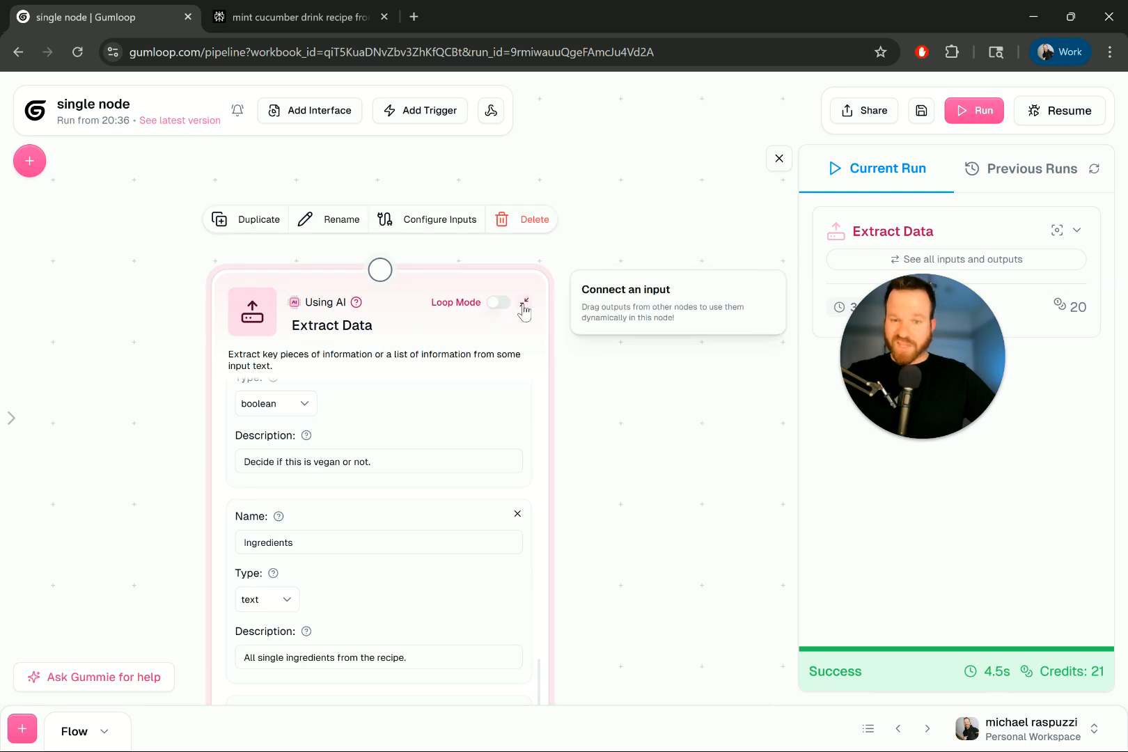
pyautogui.scroll(5, 449, 373)
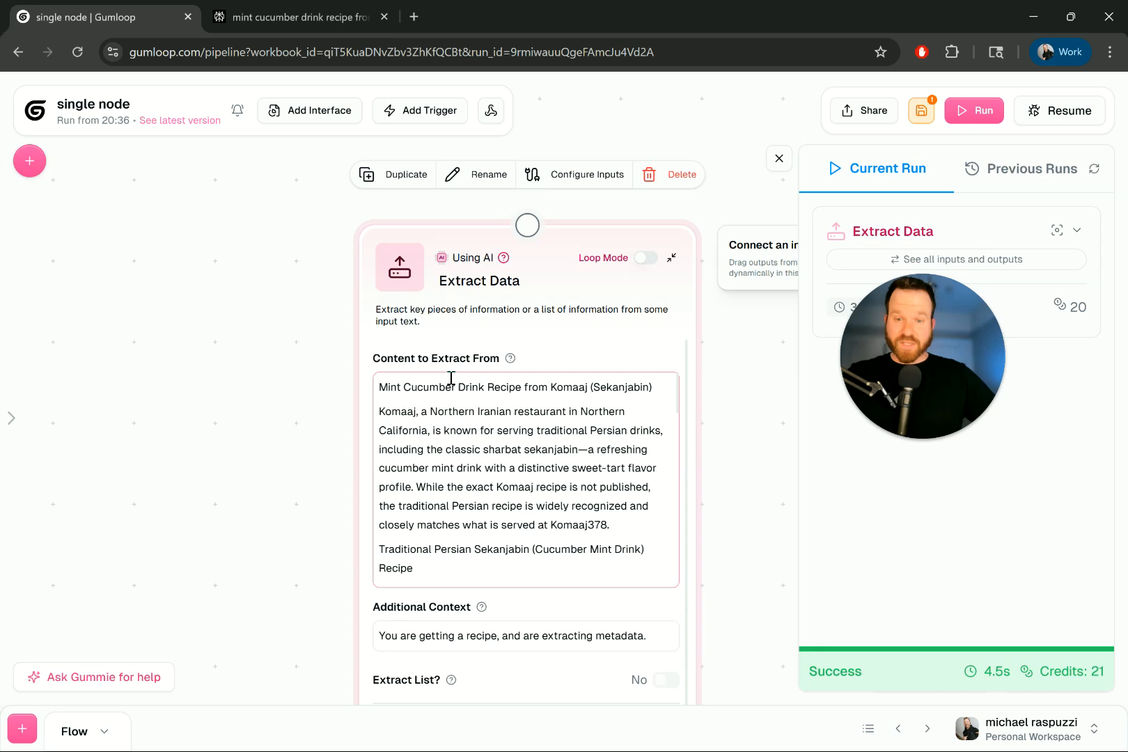
pyautogui.click(480, 395)
pyautogui.hotkey('ctrl', 'a')
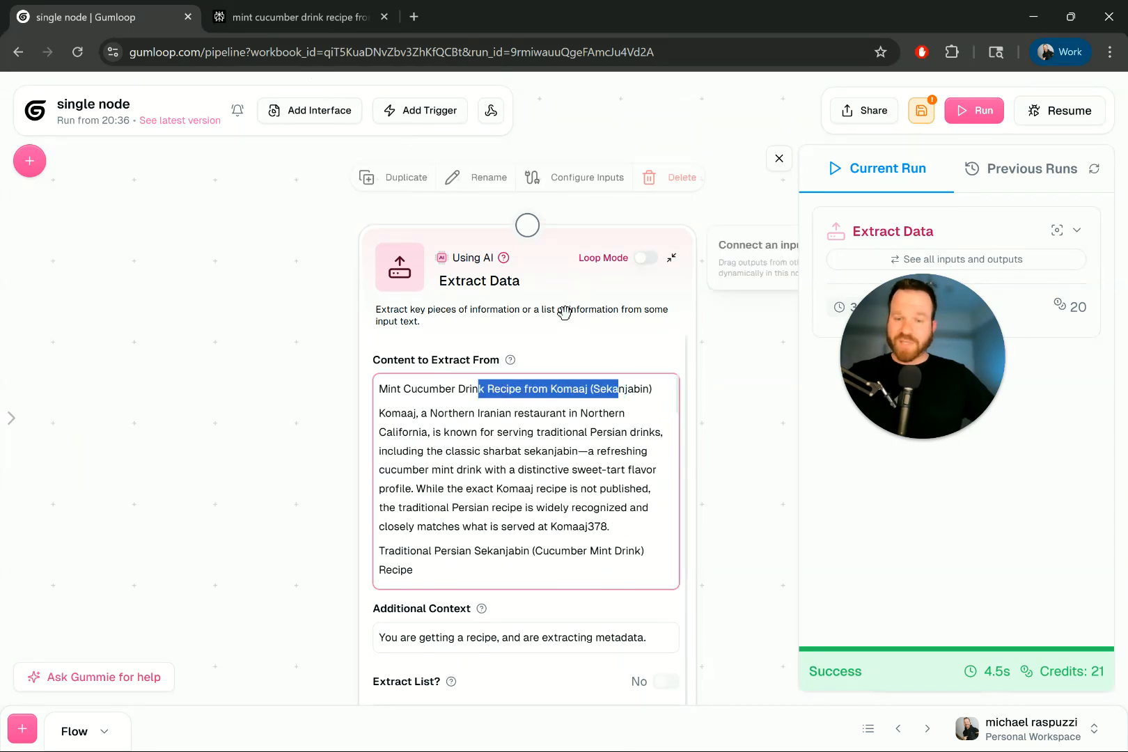
pyautogui.moveTo(599, 304); pyautogui.dragTo(664, 295)
pyautogui.moveTo(569, 250)
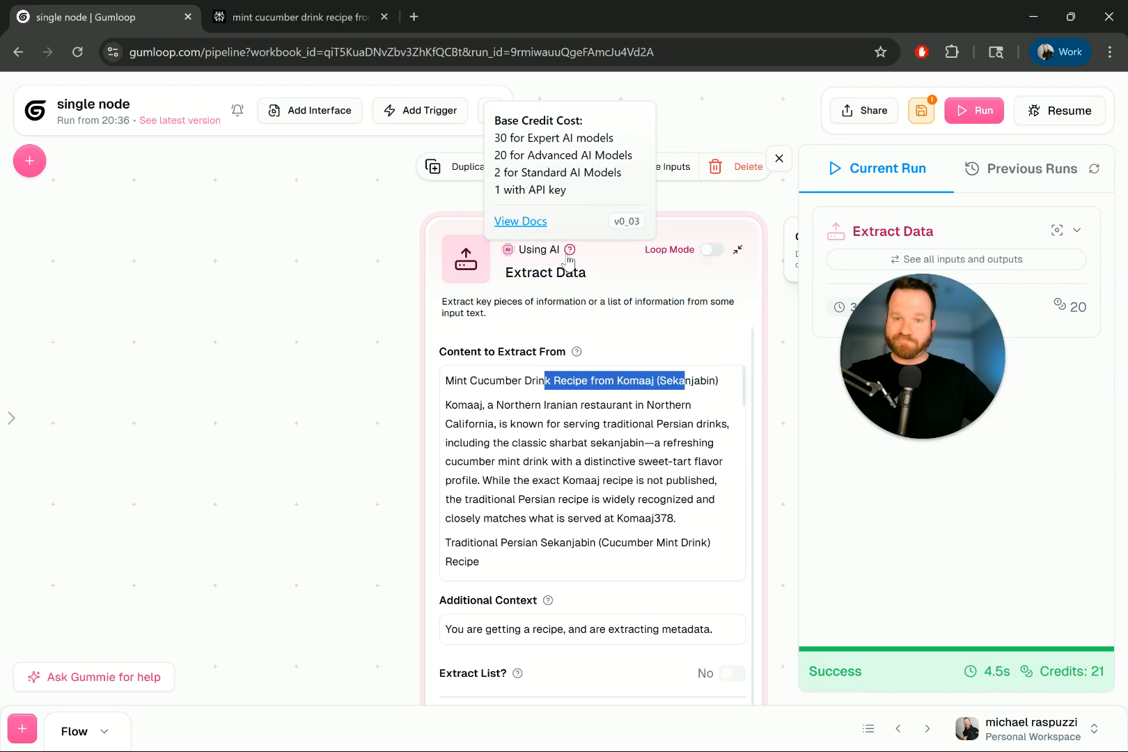
pyautogui.moveTo(891, 312); pyautogui.dragTo(943, 505)
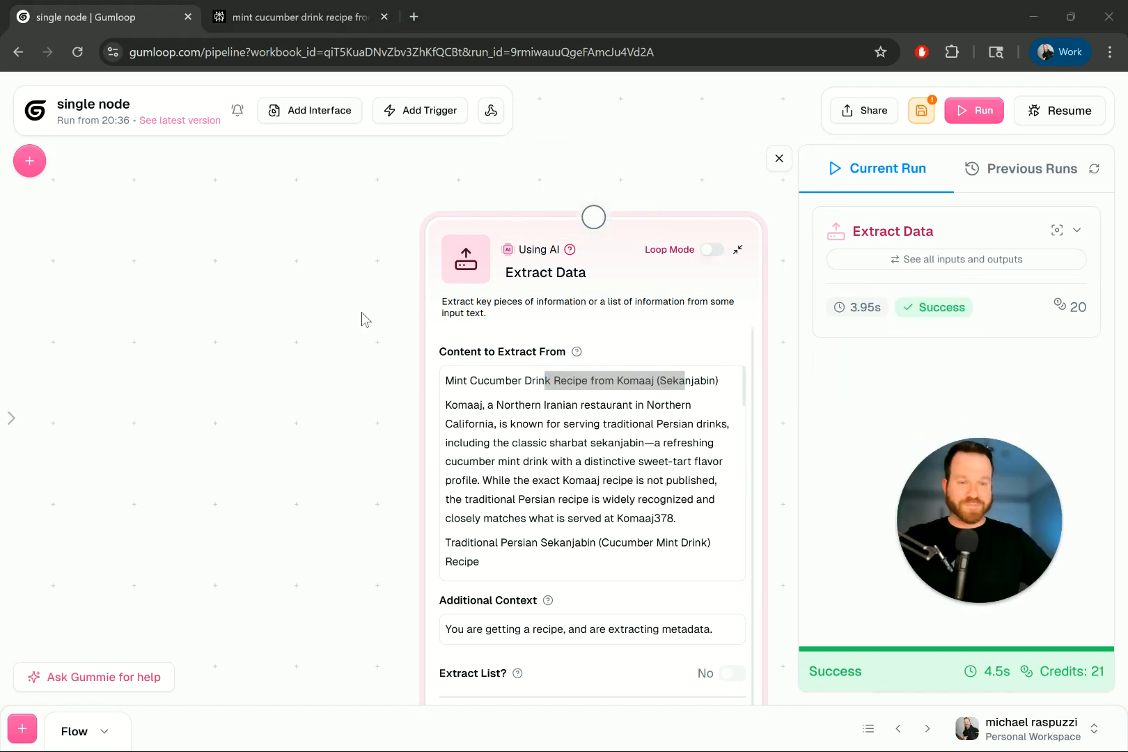